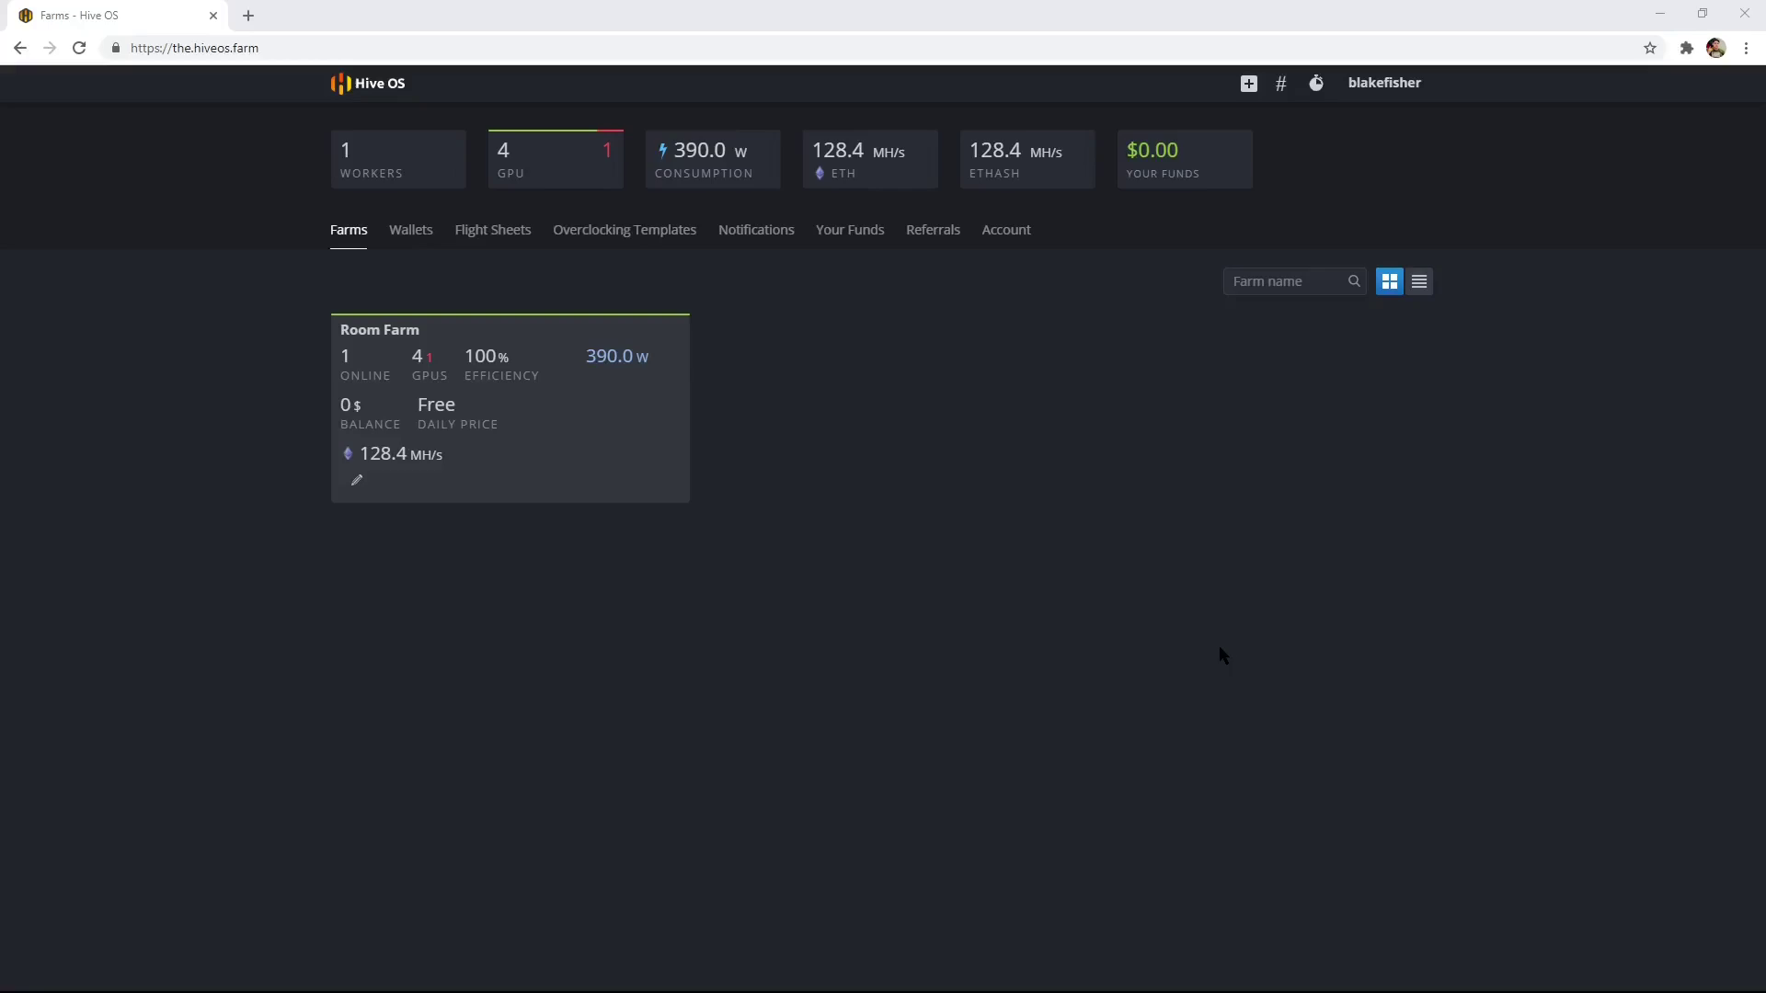
Step: Start a new owner's wallet with ETH as the coin
{"action": "left_click", "coordinate": [414, 237]}
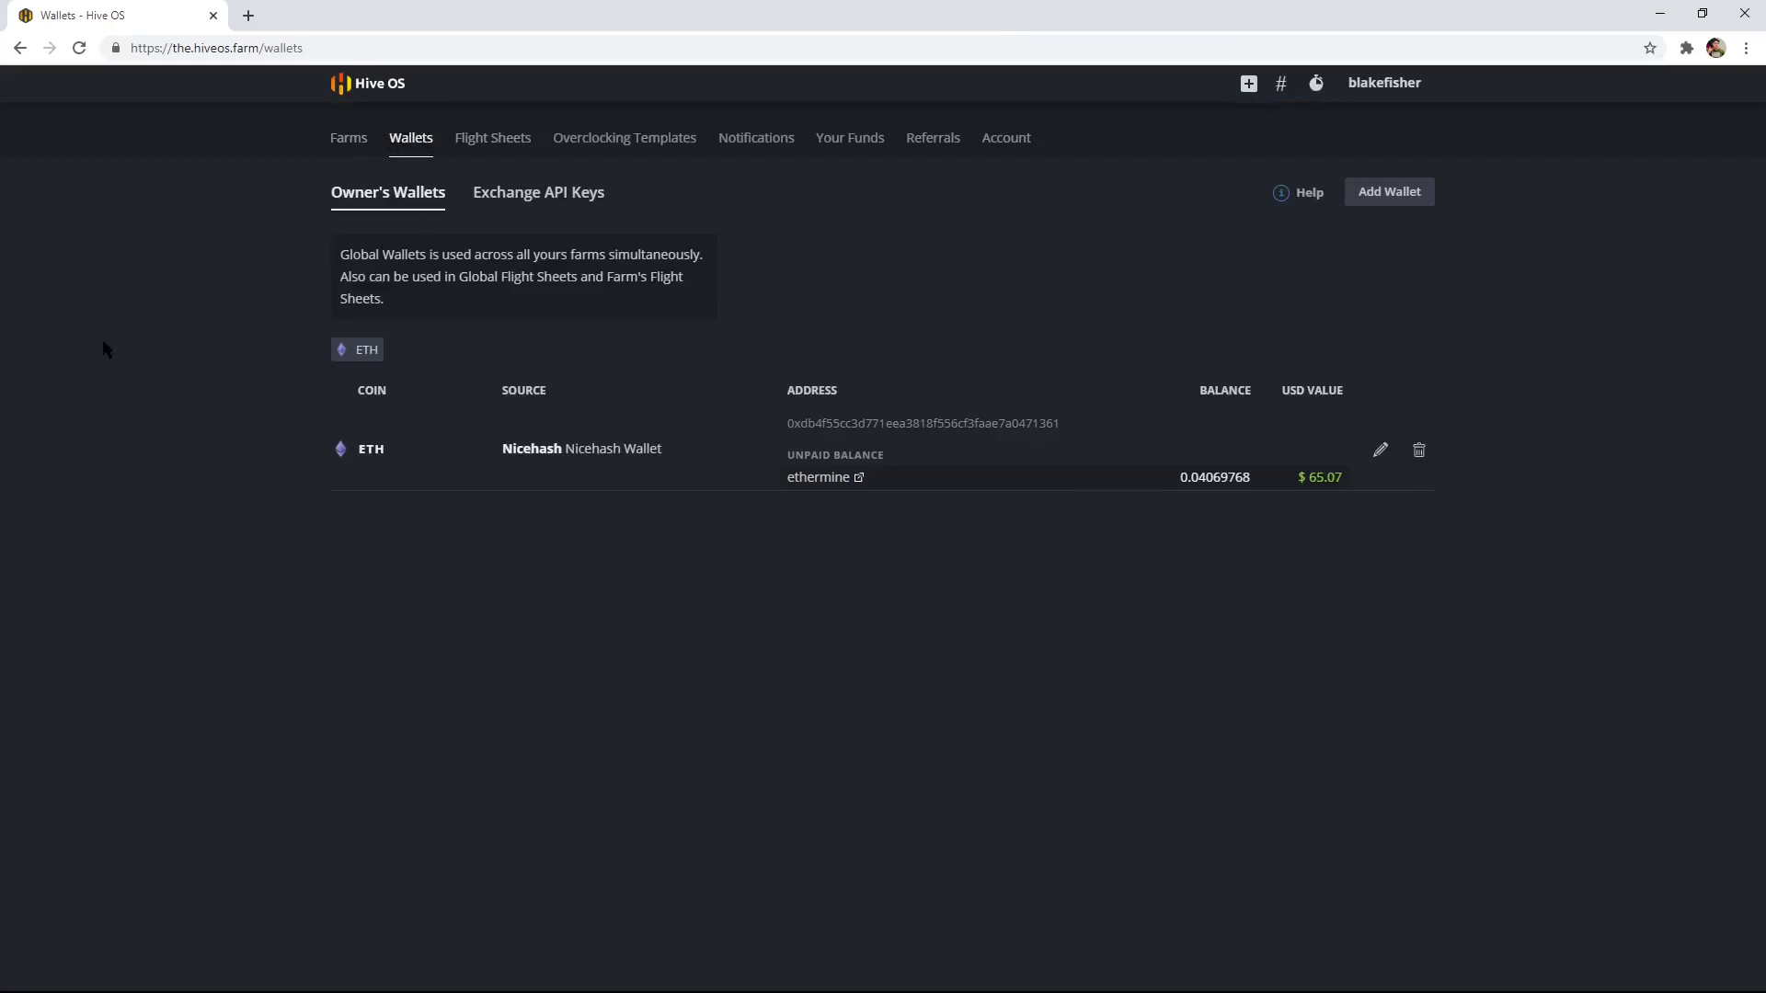
{"action": "left_click", "coordinate": [1388, 193]}
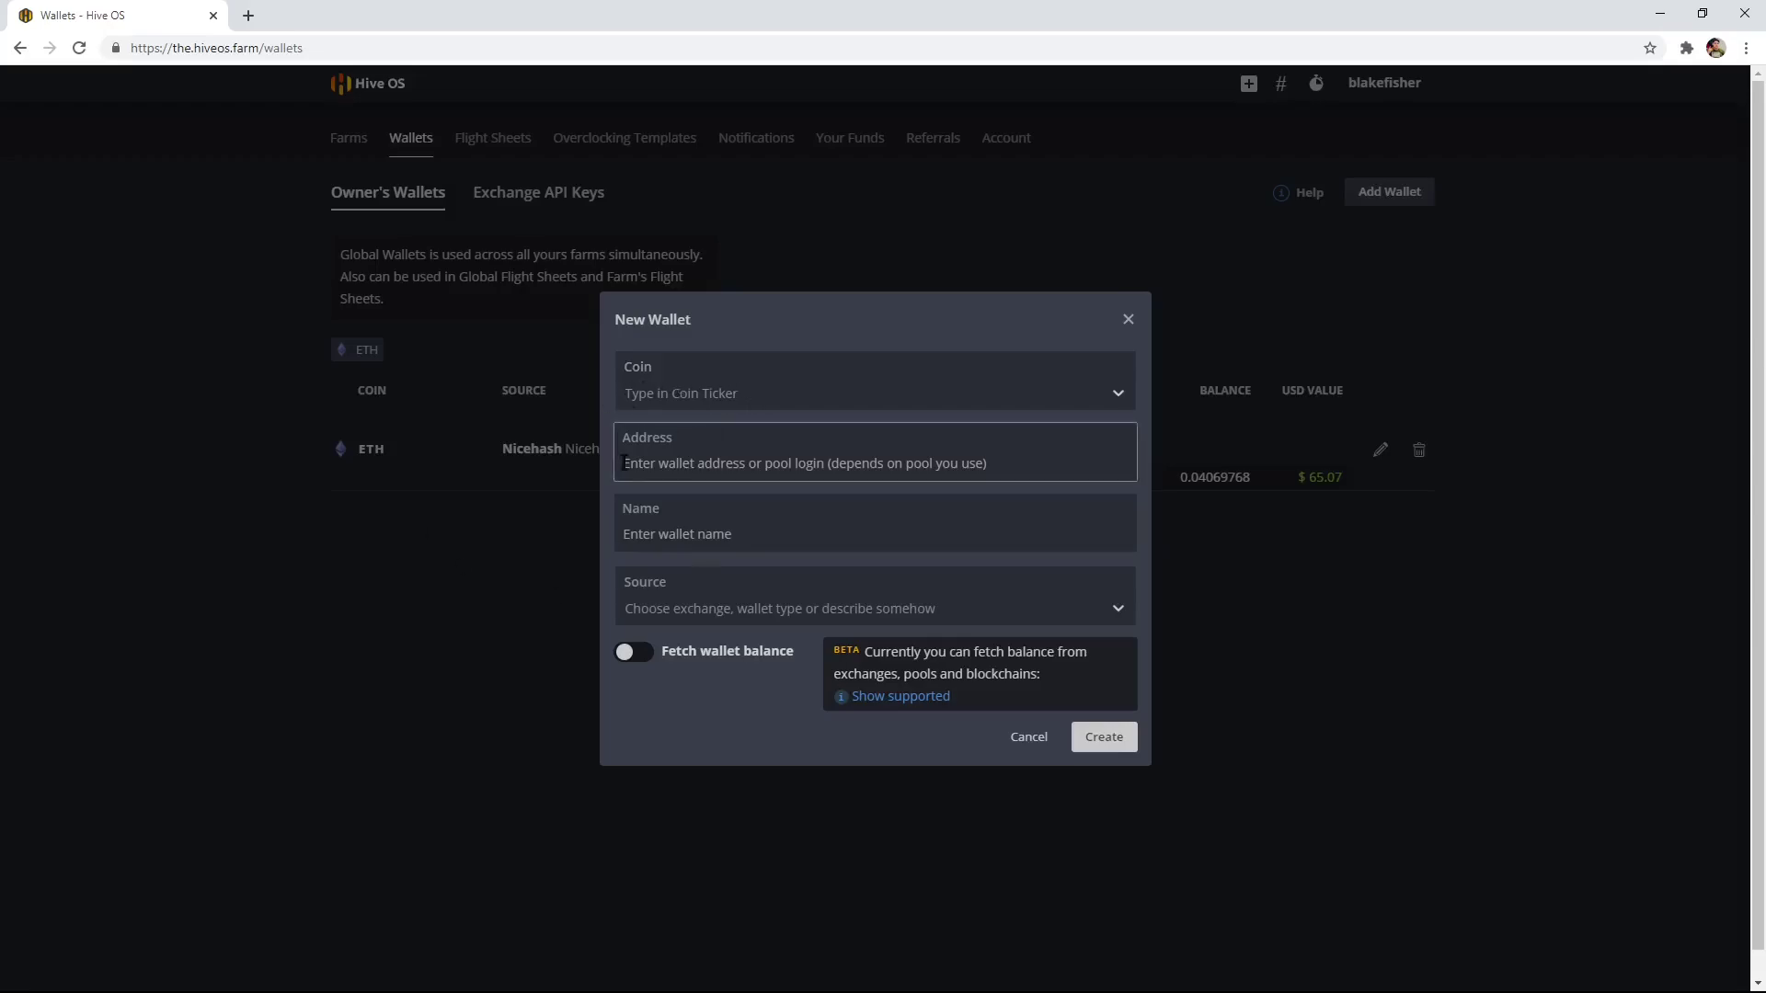
{"action": "left_click", "coordinate": [690, 395]}
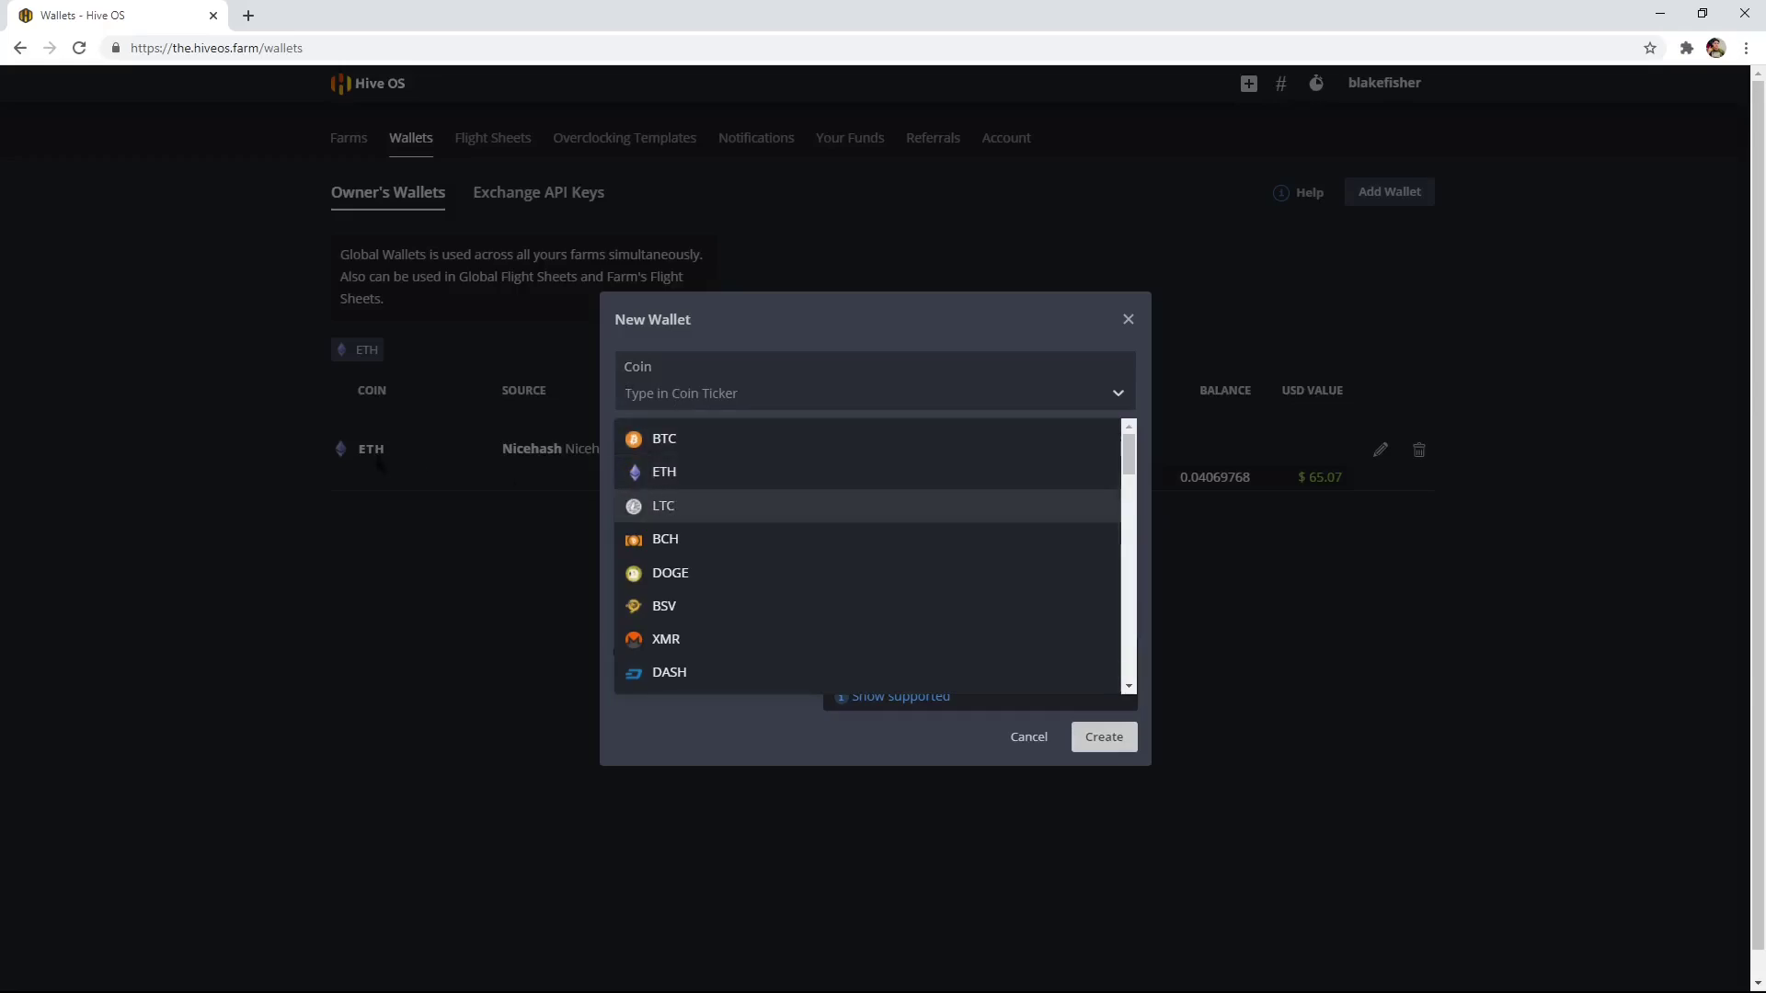
{"action": "left_click", "coordinate": [694, 473]}
{"action": "left_click", "coordinate": [695, 474]}
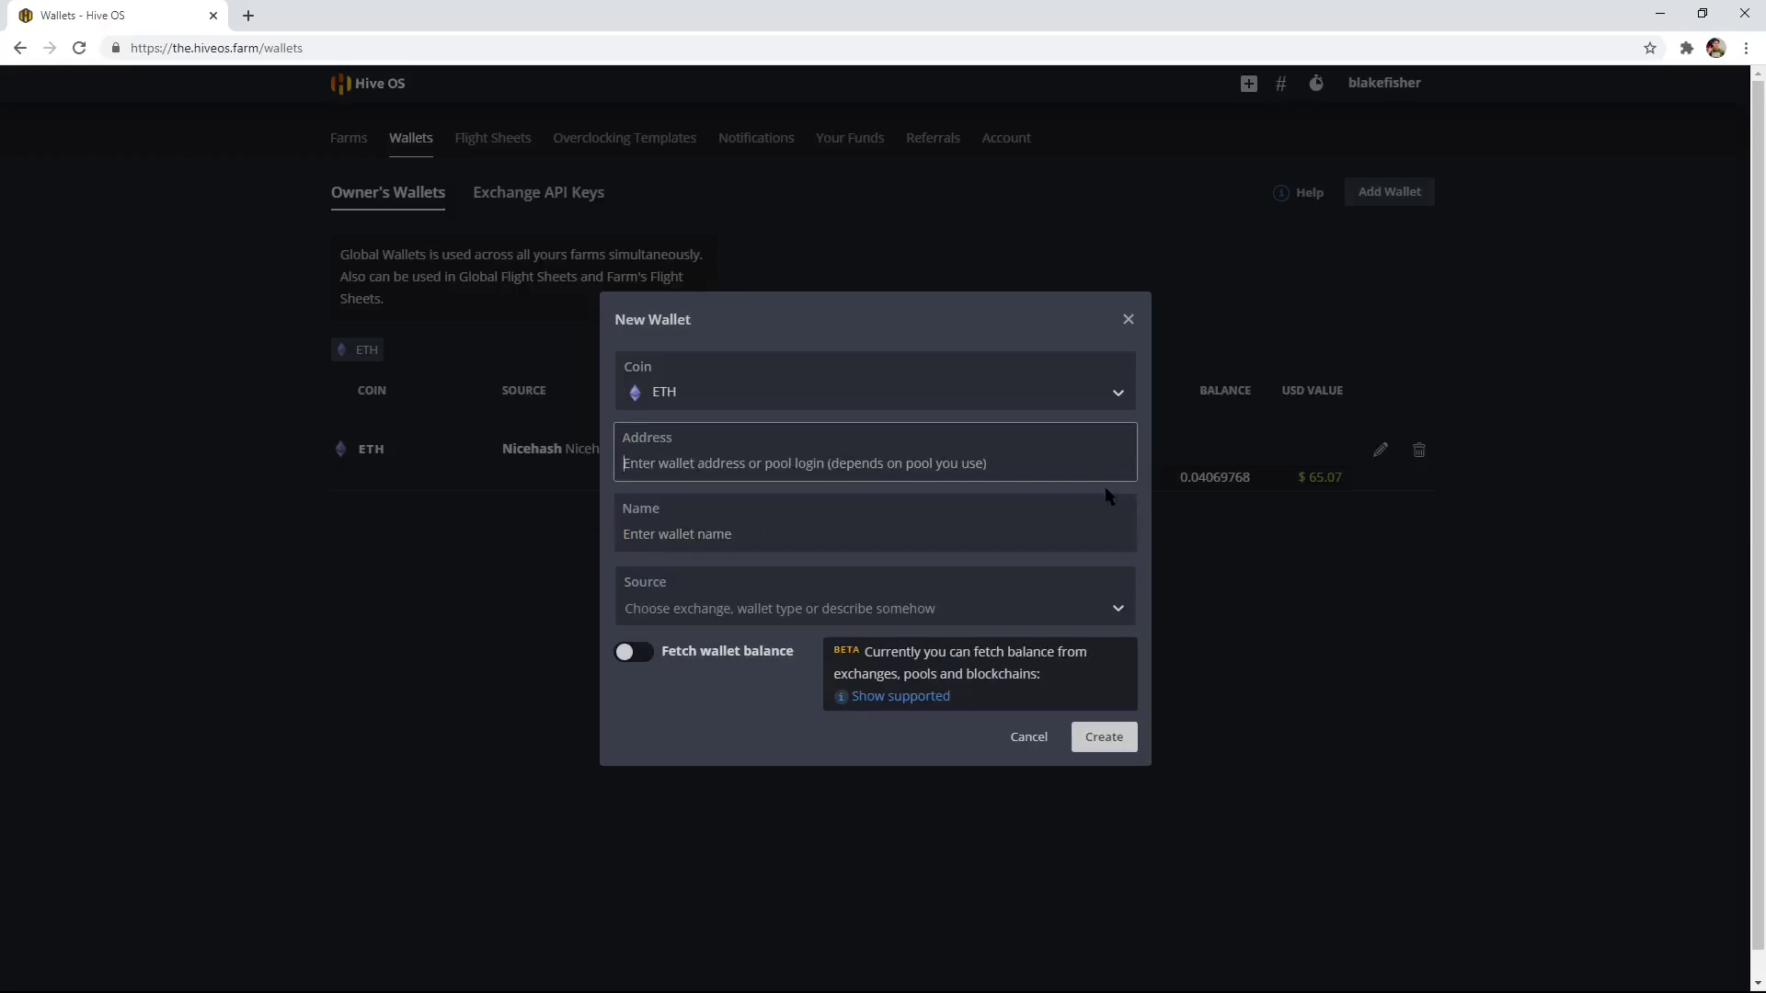
Step: Name the new wallet CoinBase and set its source to coinbase
{"action": "left_click", "coordinate": [928, 538]}
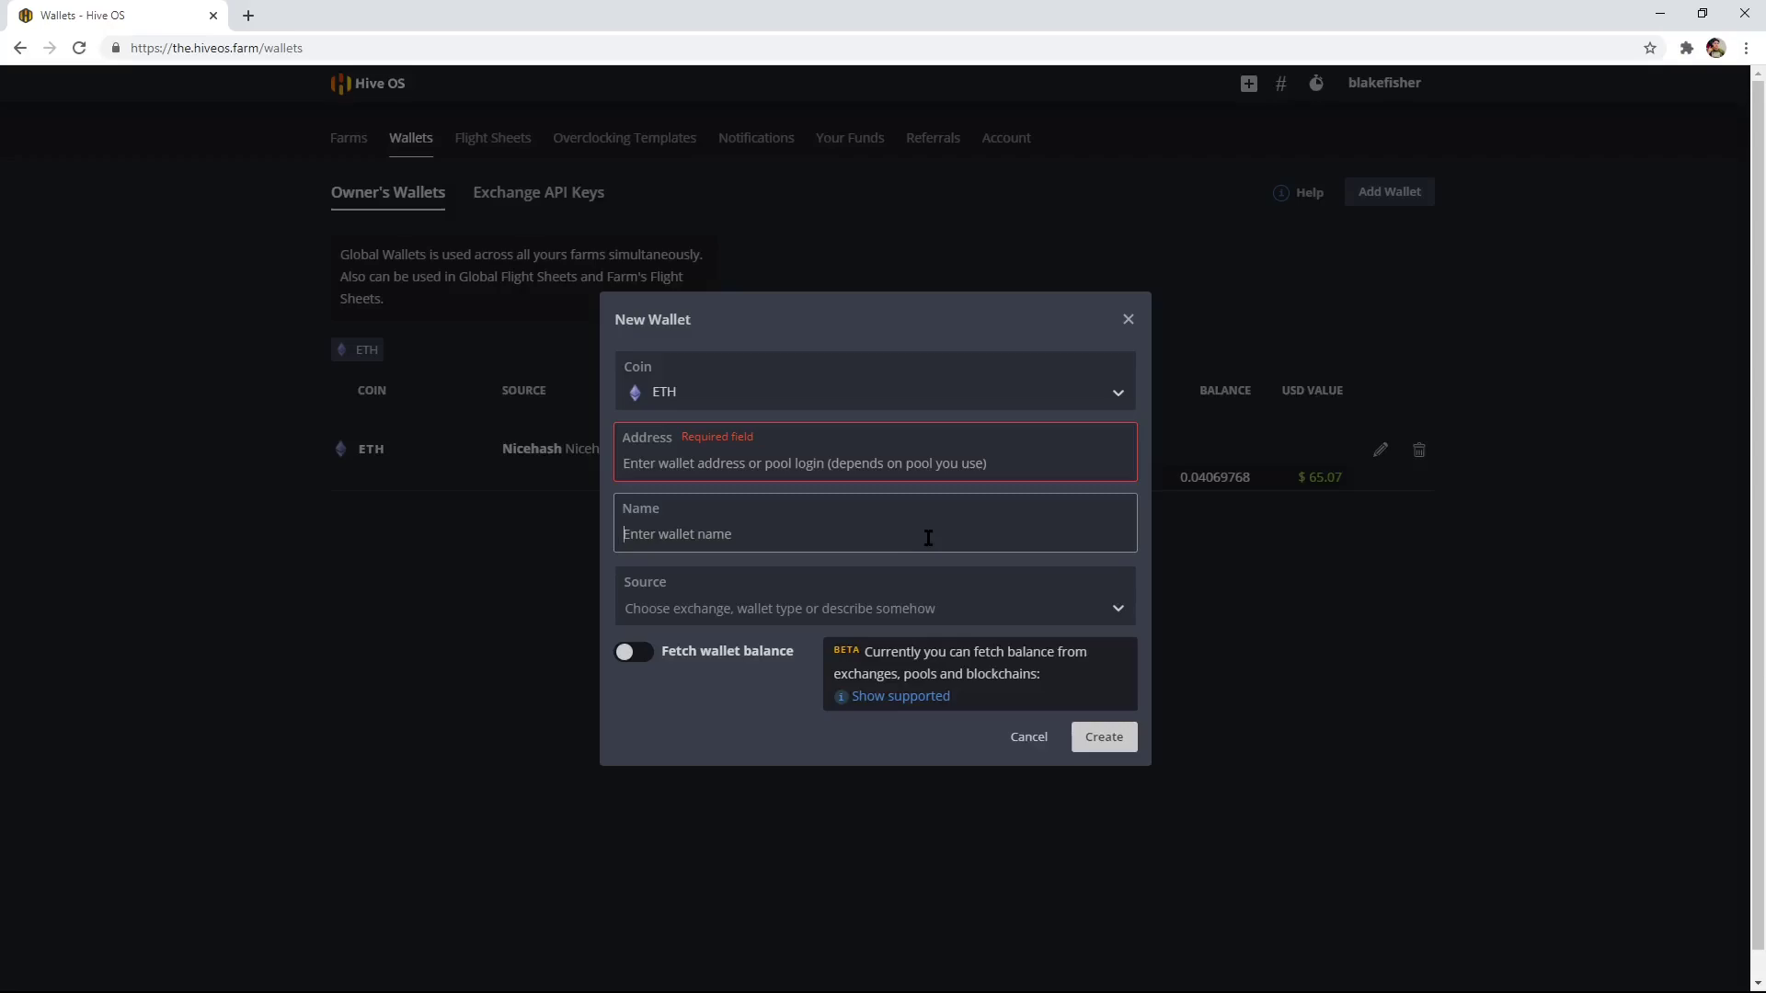
{"action": "type", "text": "CoinBase"}
{"action": "left_click", "coordinate": [735, 612]}
{"action": "type", "text": "coinbase"}
{"action": "key", "text": "Return"}
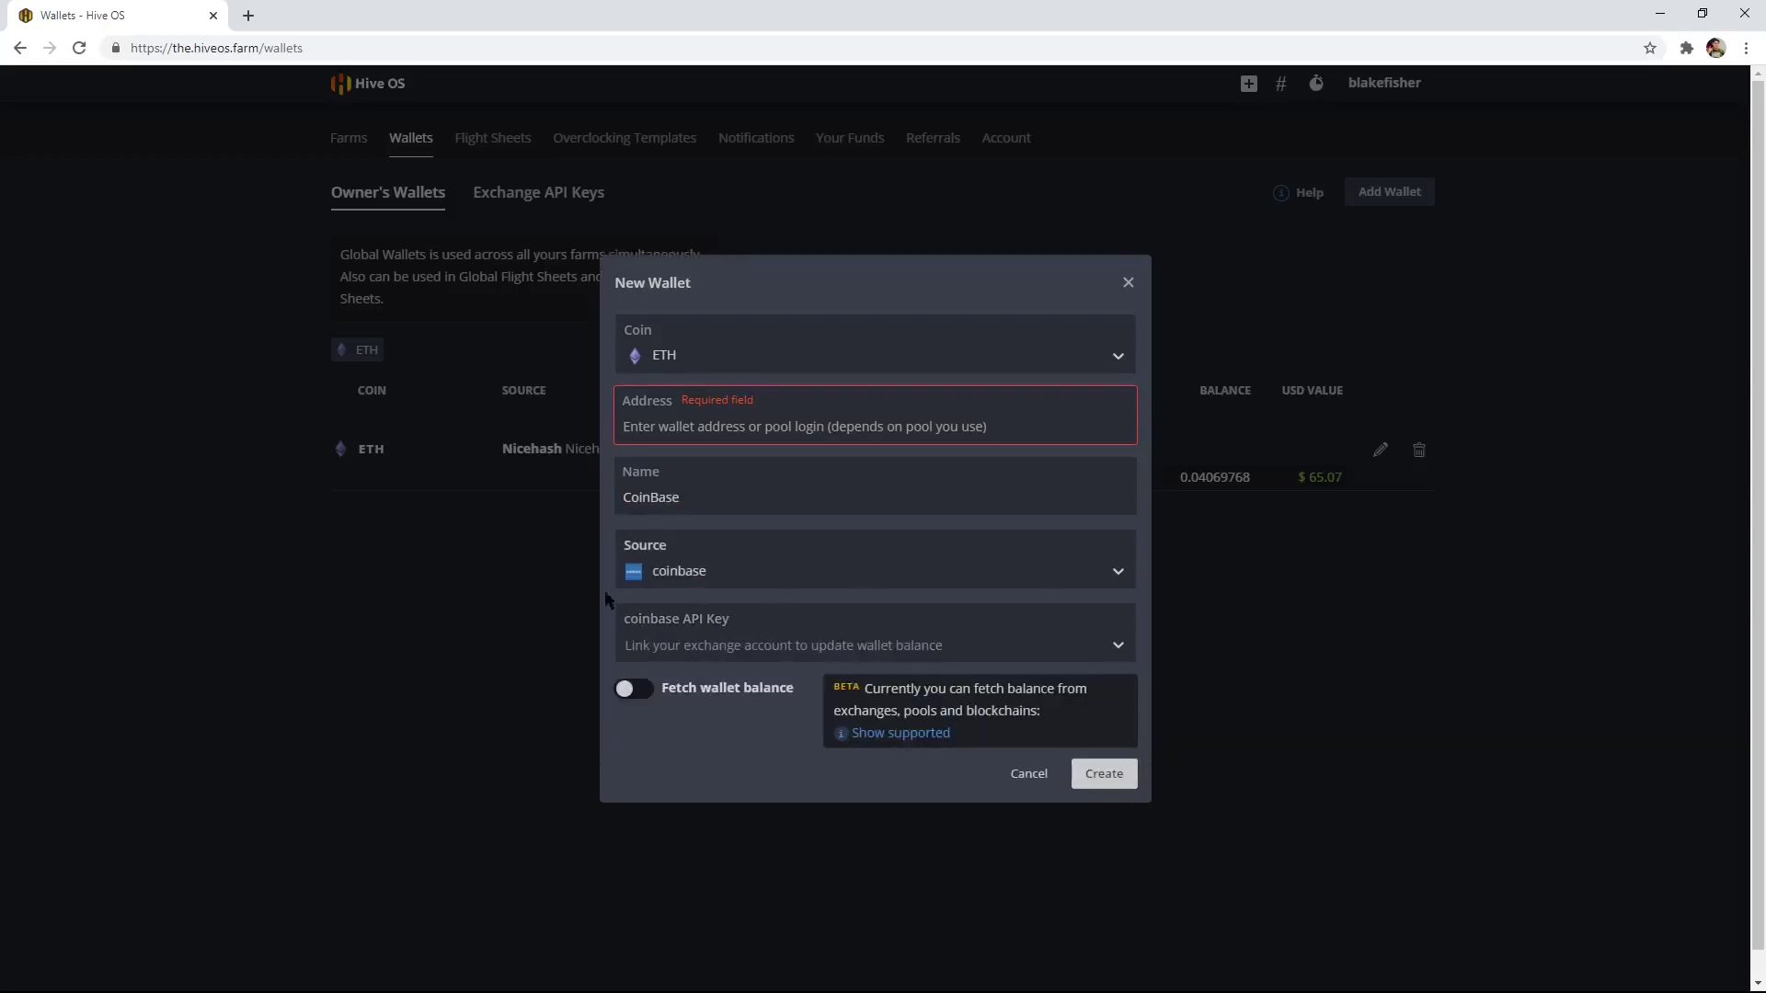
Step: Try the new wallet's coinbase API key and balance-fetching options, and discard the wallet without creating it
{"action": "left_click", "coordinate": [814, 649]}
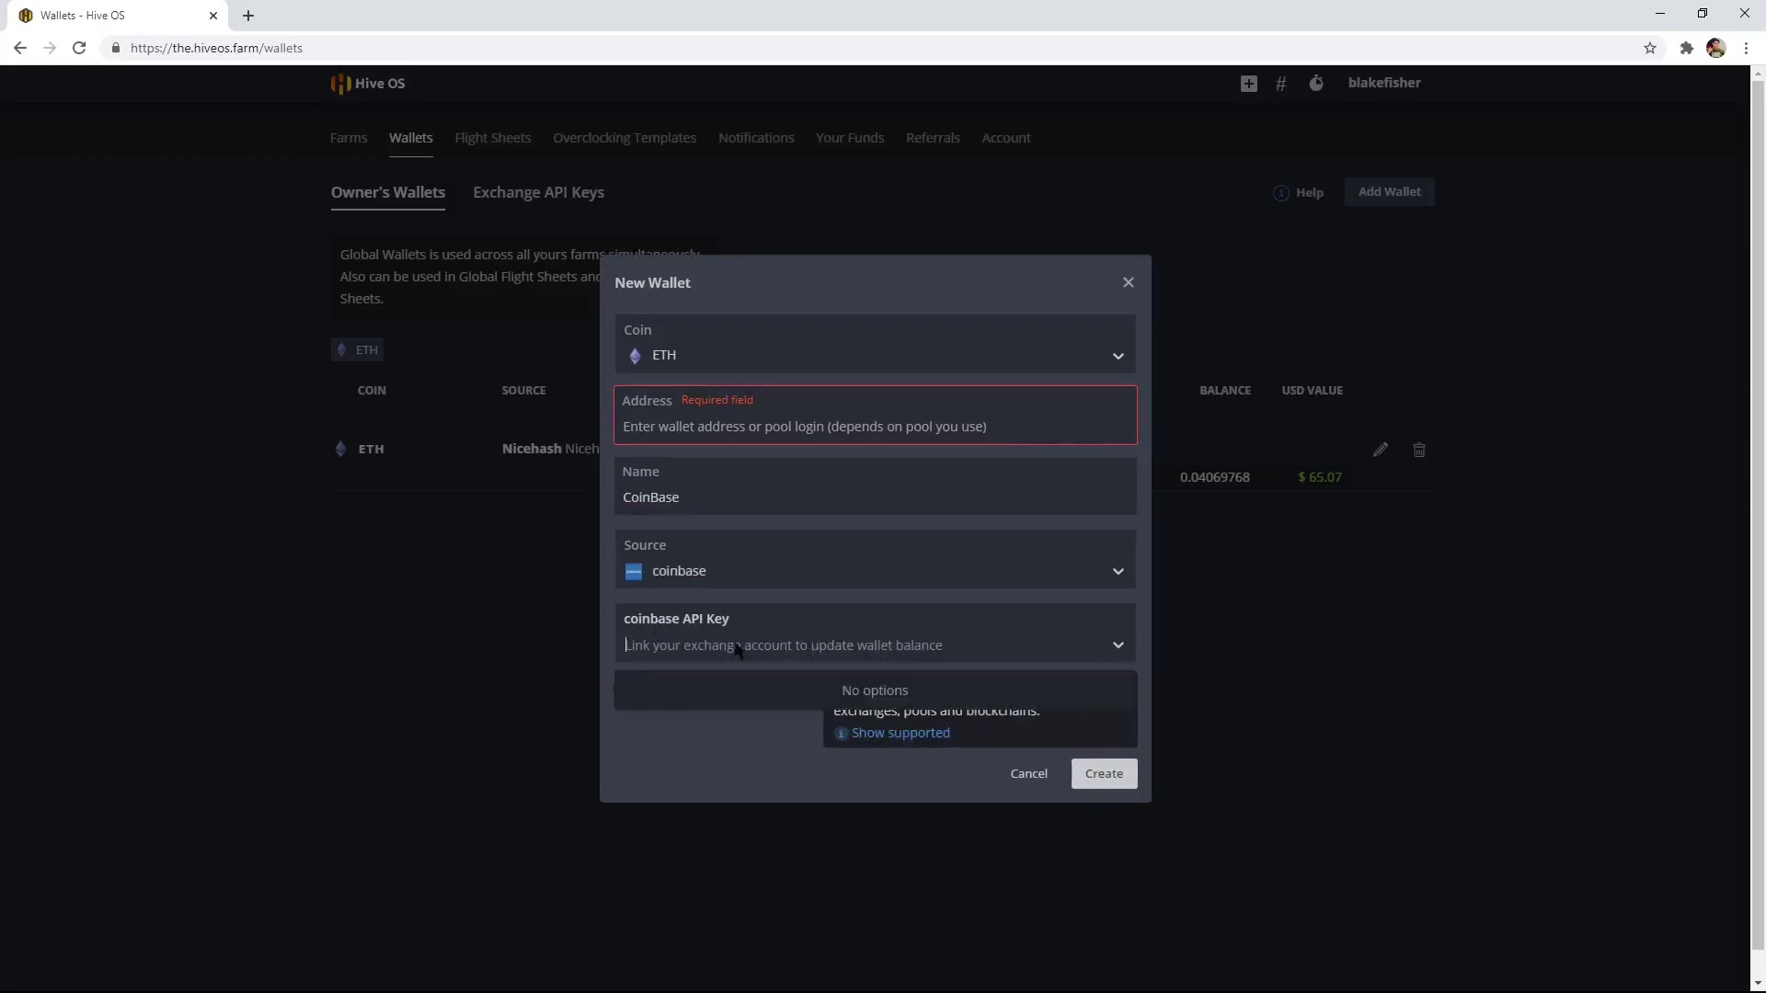
{"action": "left_click", "coordinate": [605, 625]}
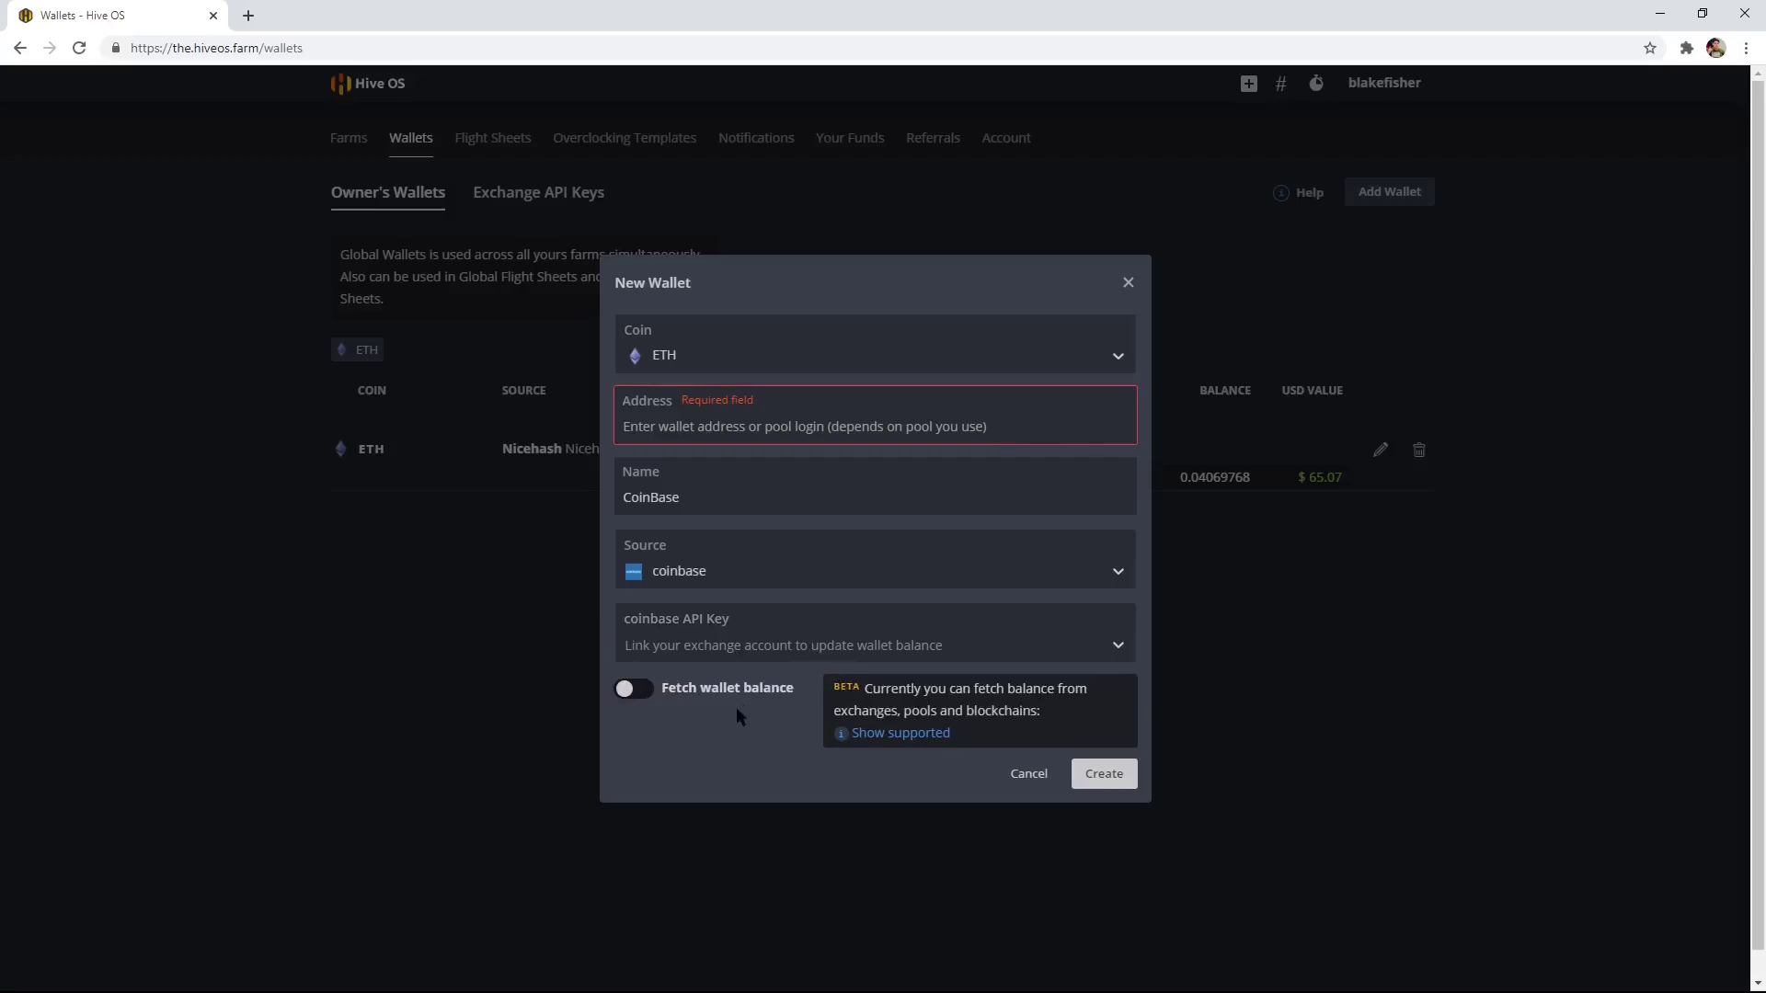
{"action": "left_click", "coordinate": [753, 630]}
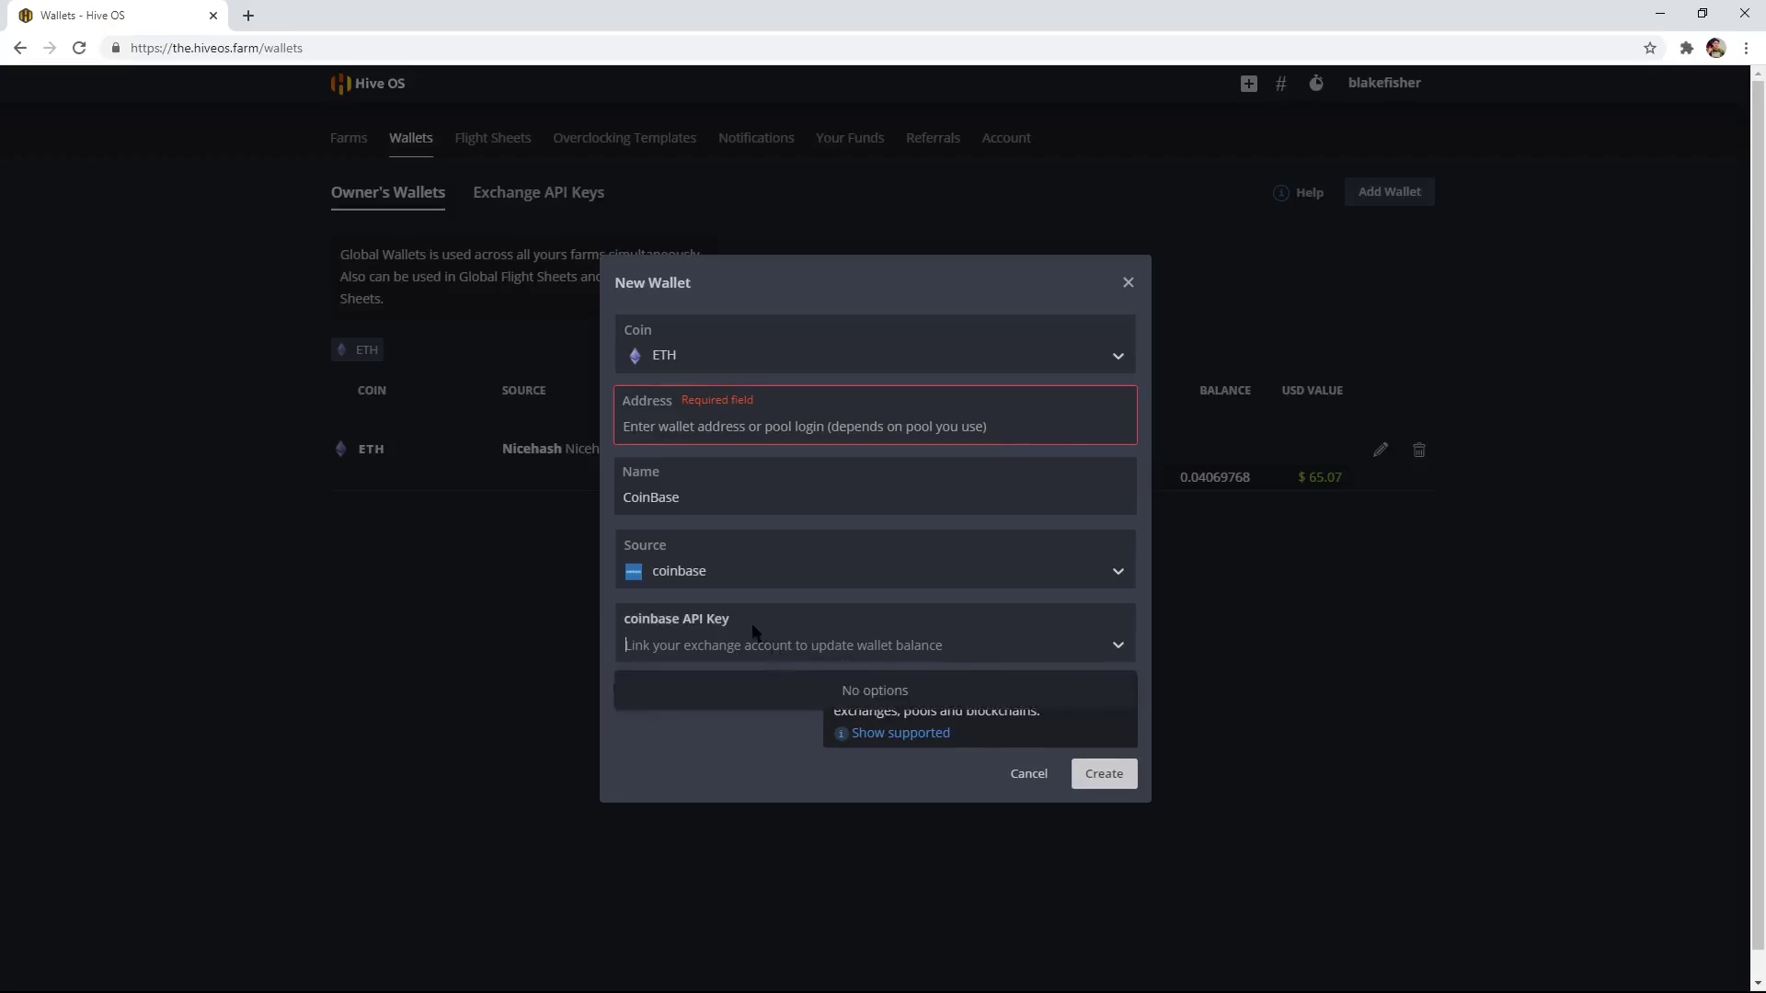
{"action": "left_click", "coordinate": [634, 690]}
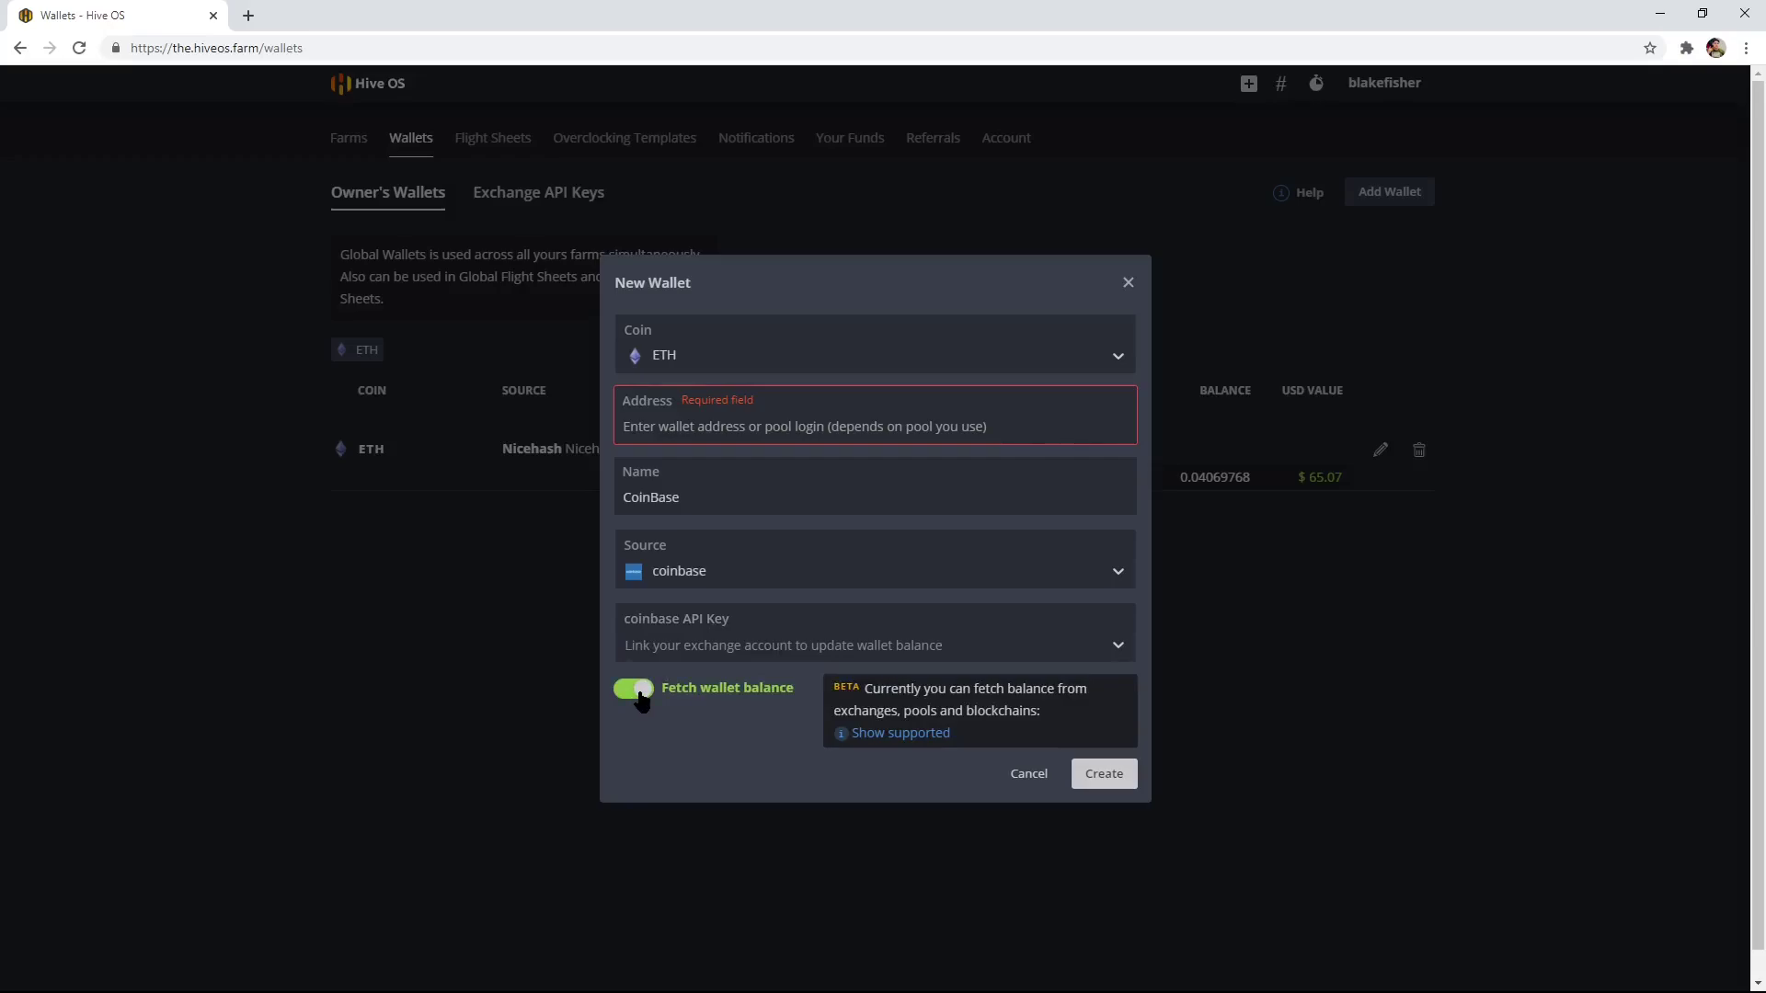
{"action": "left_click", "coordinate": [639, 694]}
{"action": "left_click", "coordinate": [1127, 282]}
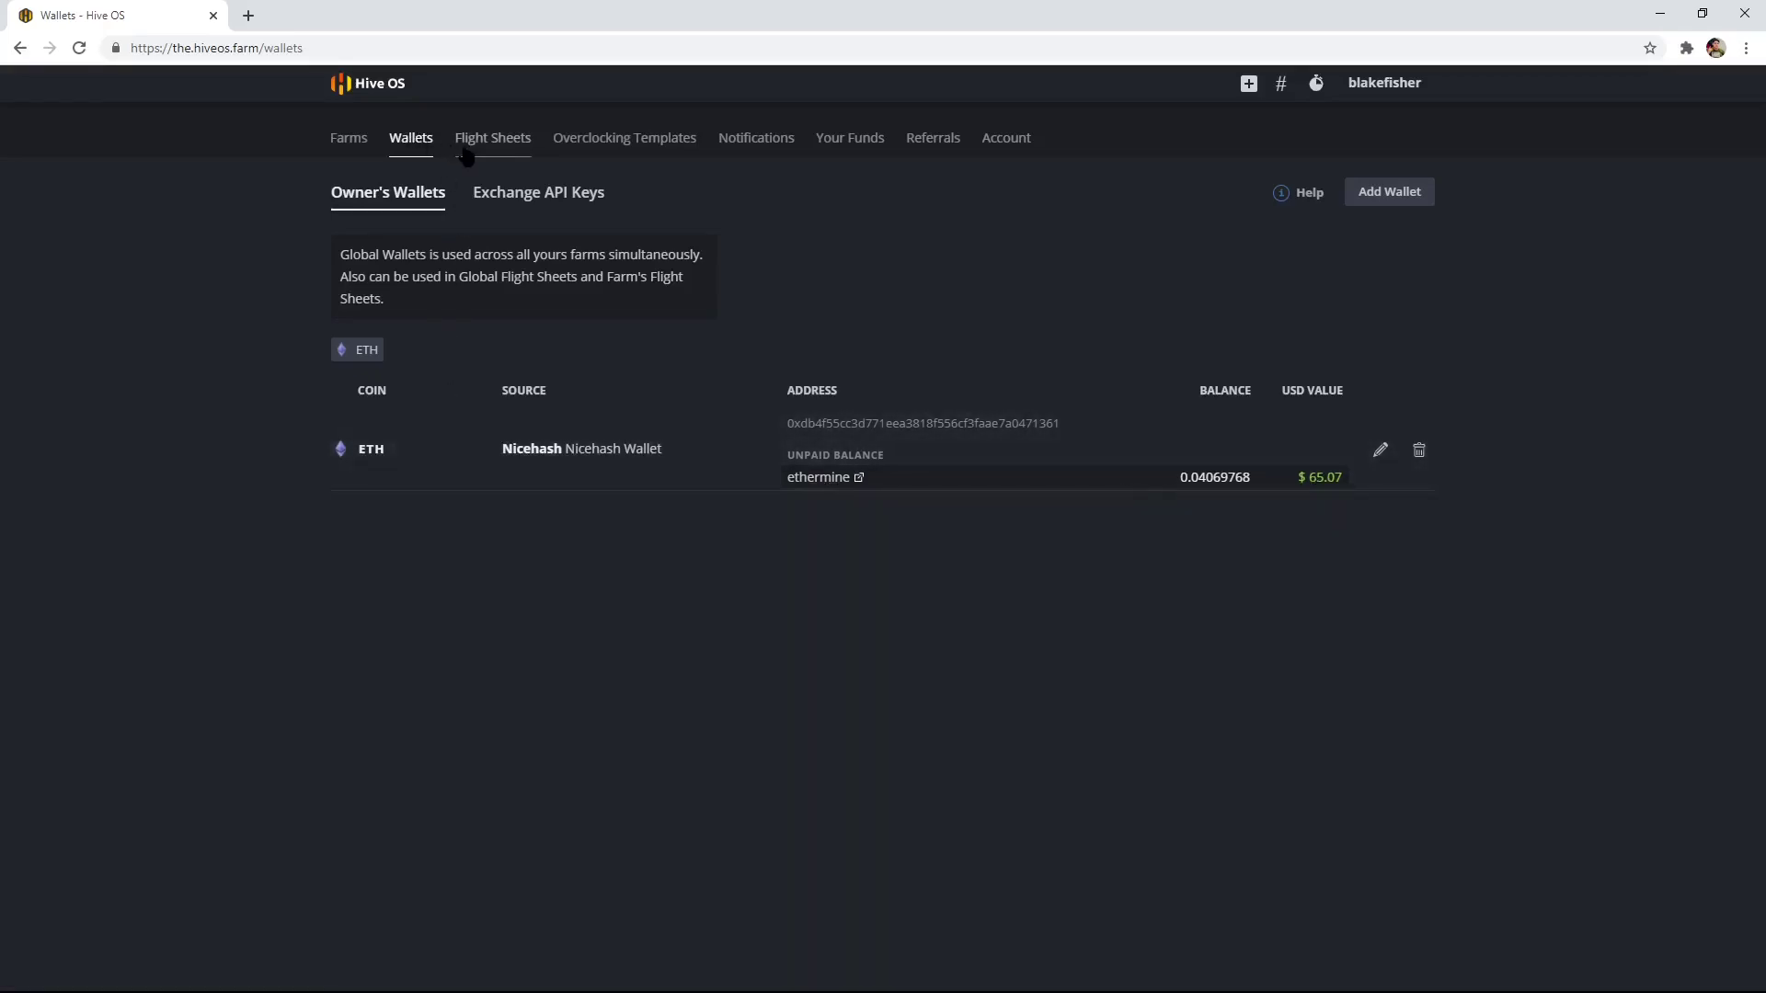
Step: Start a new farm named Room2
{"action": "left_click", "coordinate": [350, 138]}
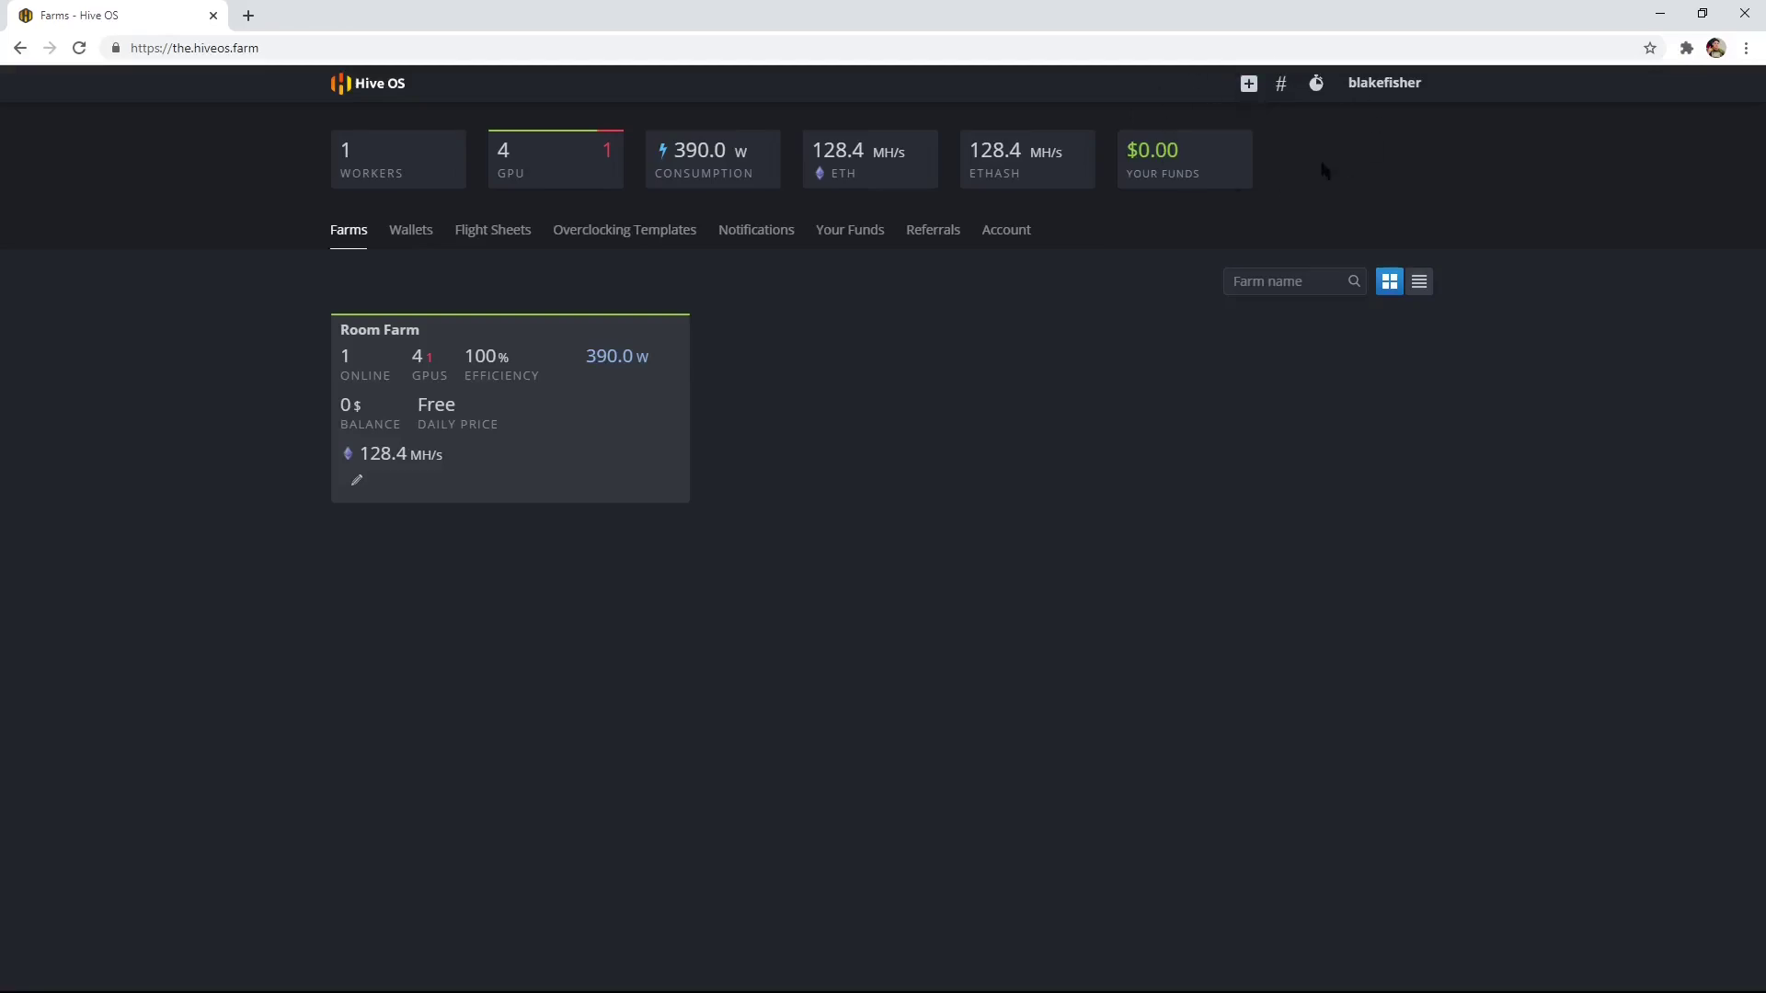
{"action": "left_click", "coordinate": [1249, 84]}
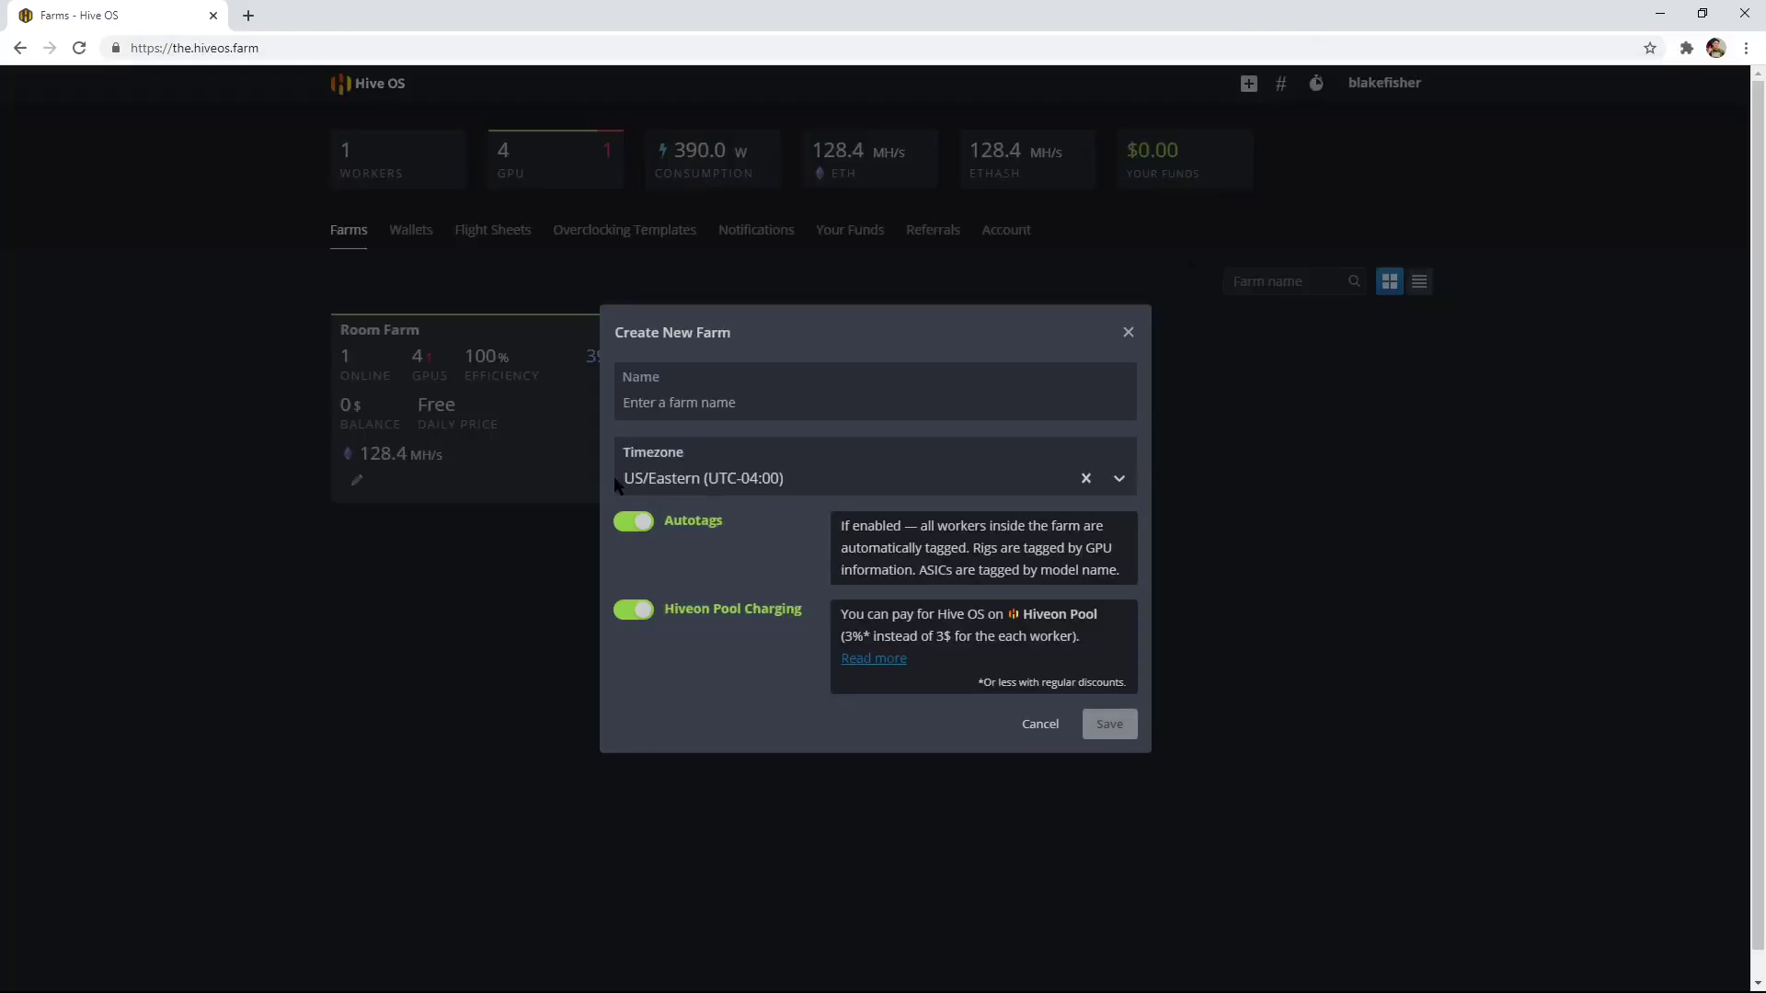
{"action": "left_click", "coordinate": [676, 407]}
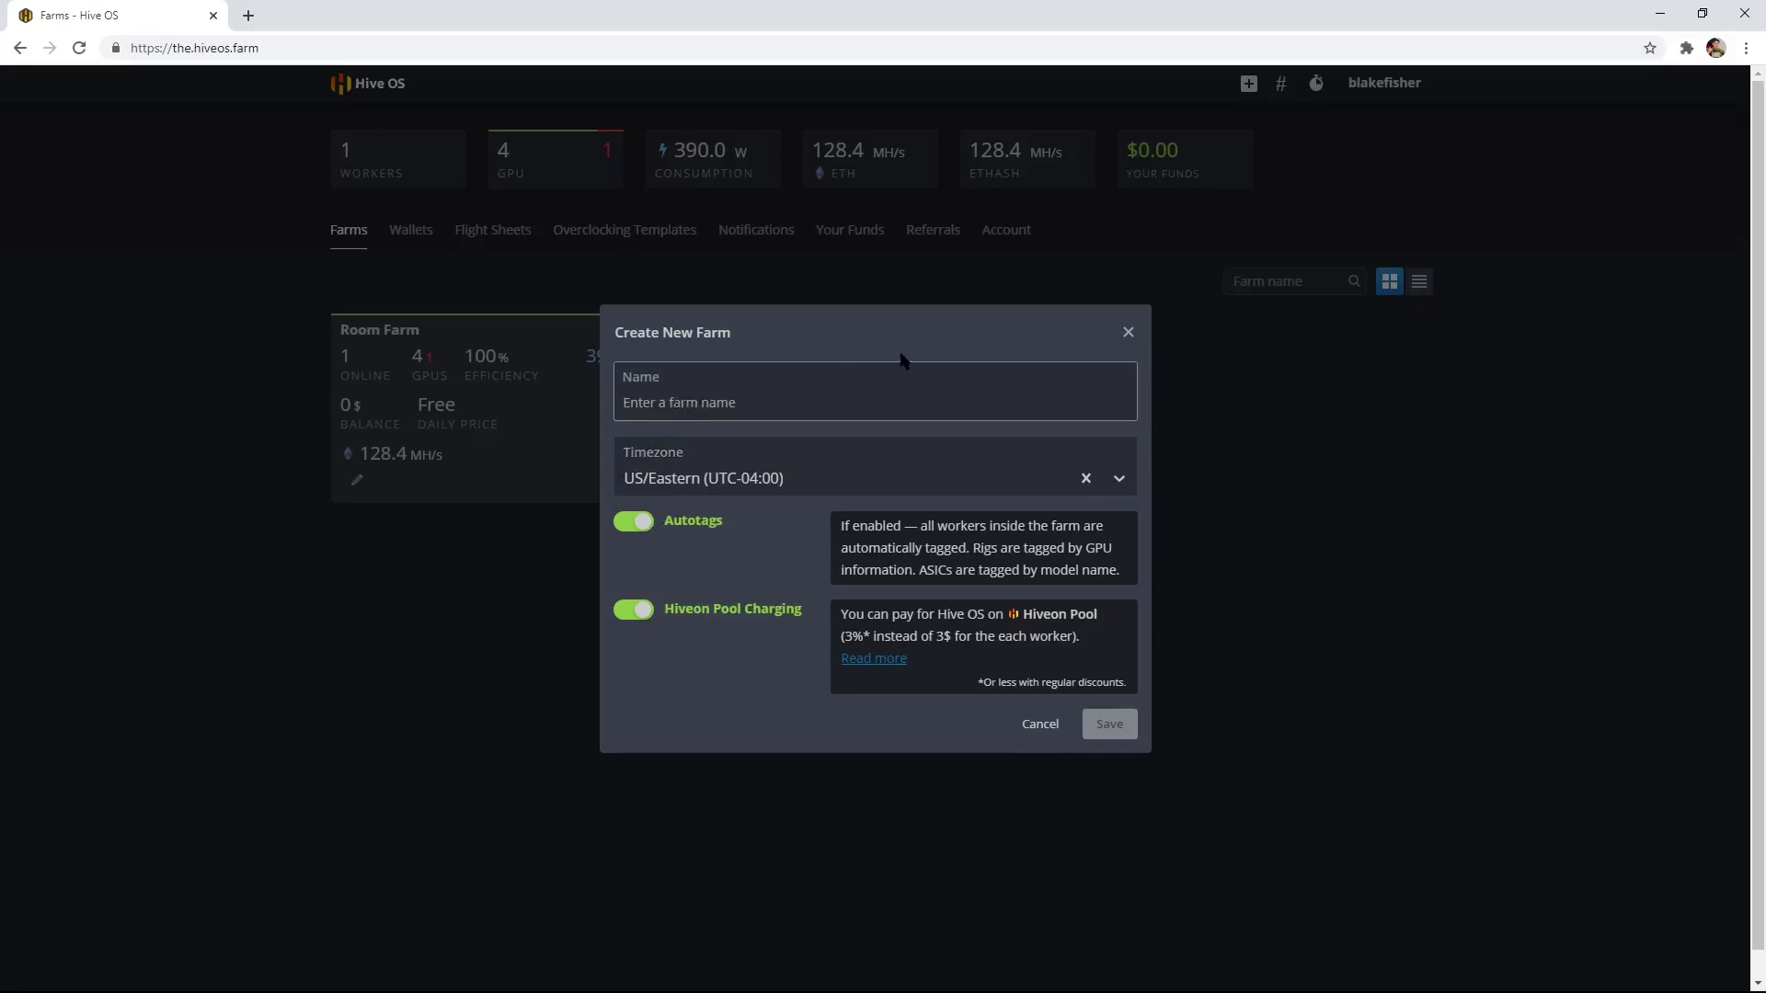
{"action": "type", "text": "Room2"}
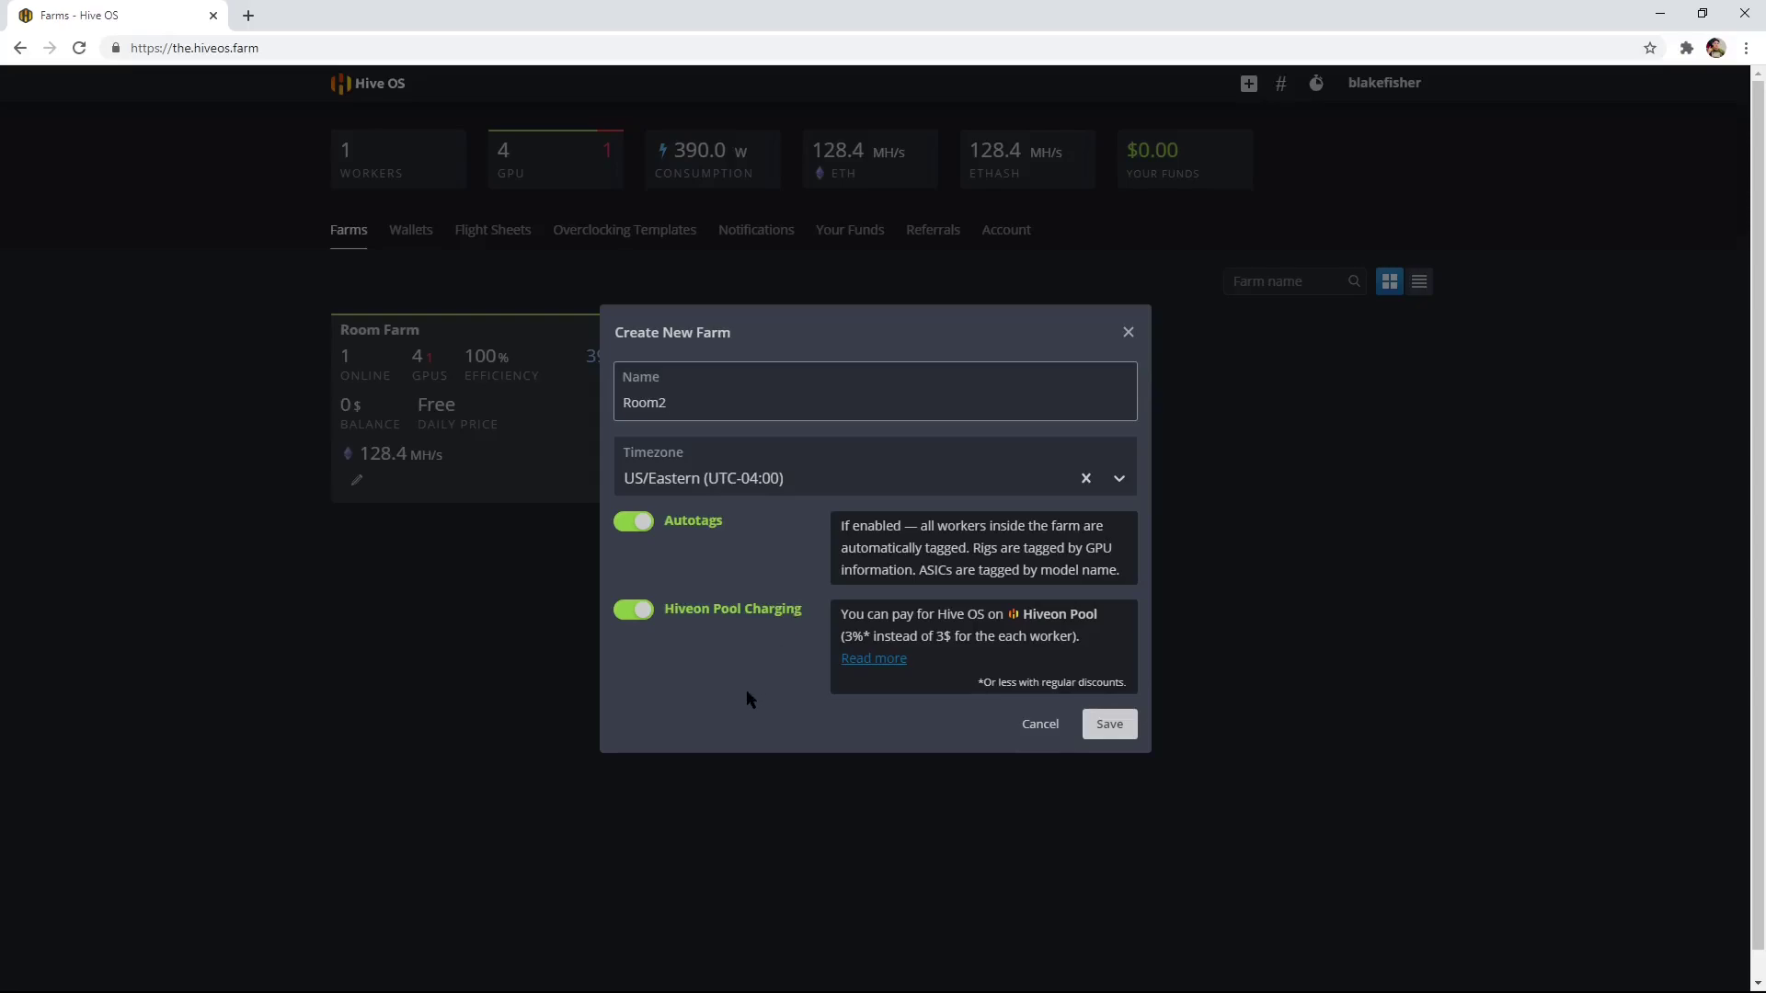
Step: Review the Hiveon pool charging terms, turn Hiveon Pool Charging off, and cancel the new farm
{"action": "double_click", "coordinate": [853, 636]}
{"action": "left_click_drag", "start_coordinate": [932, 635], "coordinate": [1016, 637]}
{"action": "left_click", "coordinate": [1012, 636]}
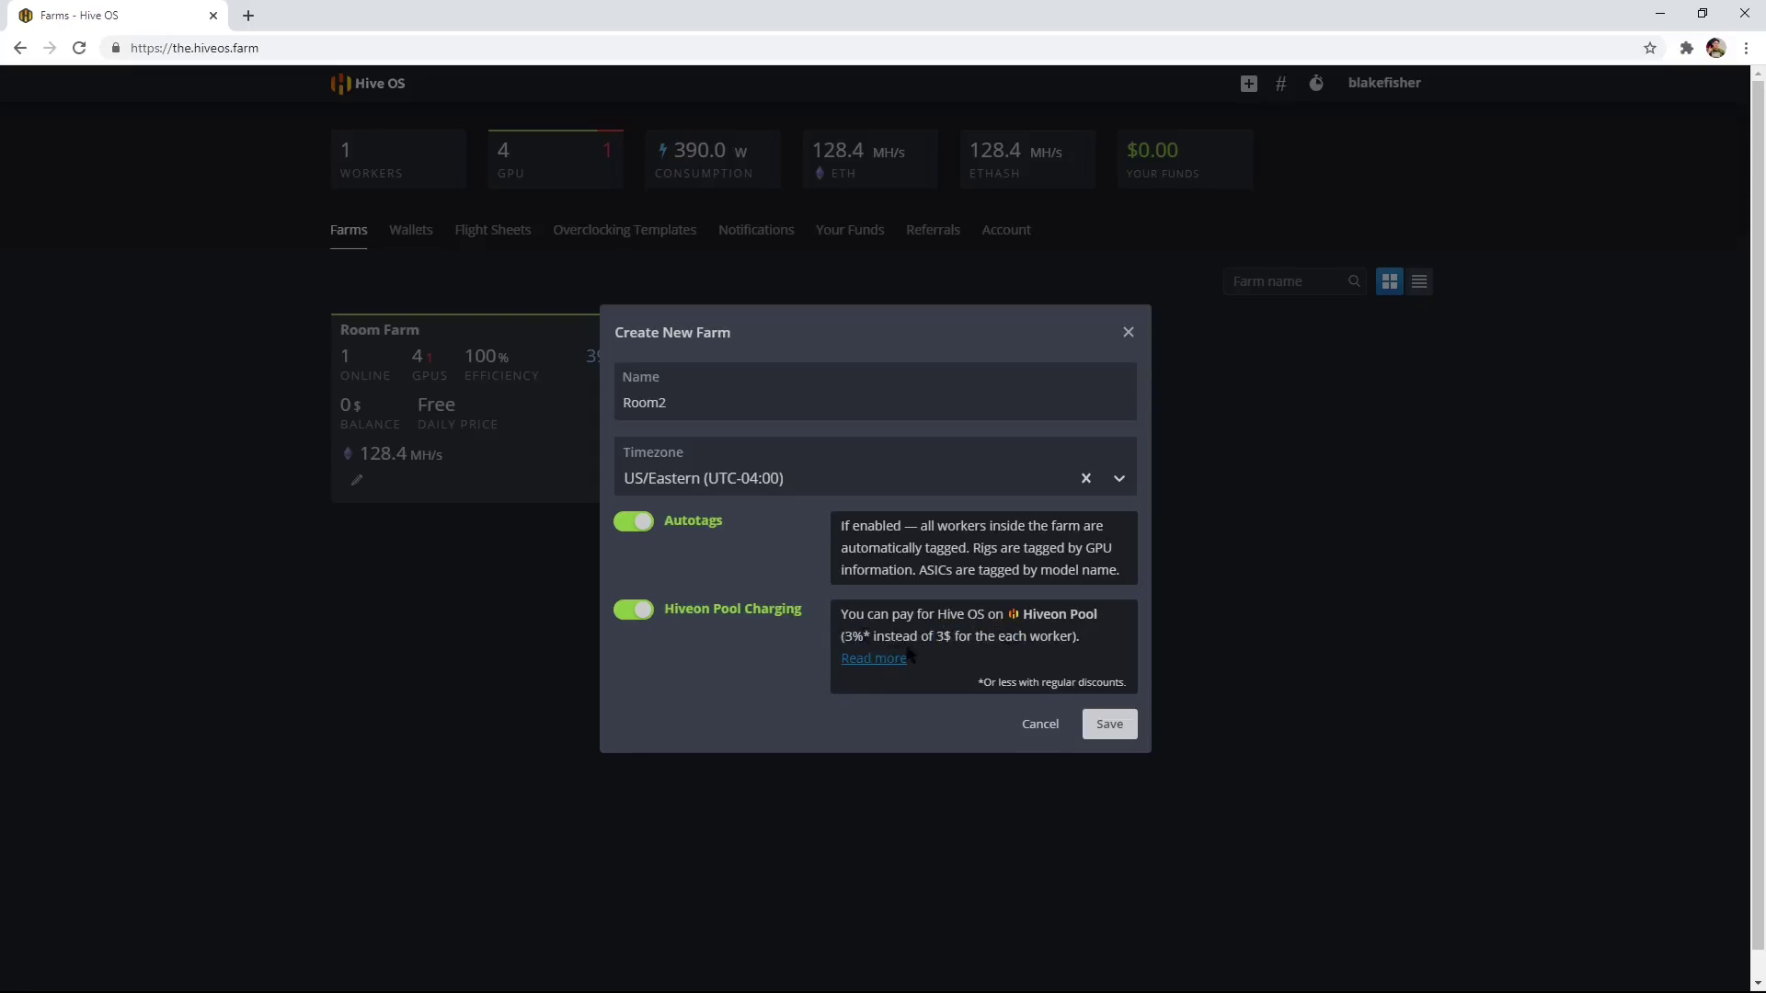
{"action": "left_click_drag", "start_coordinate": [870, 636], "coordinate": [848, 637]}
{"action": "left_click", "coordinate": [848, 635]}
{"action": "left_click", "coordinate": [646, 625]}
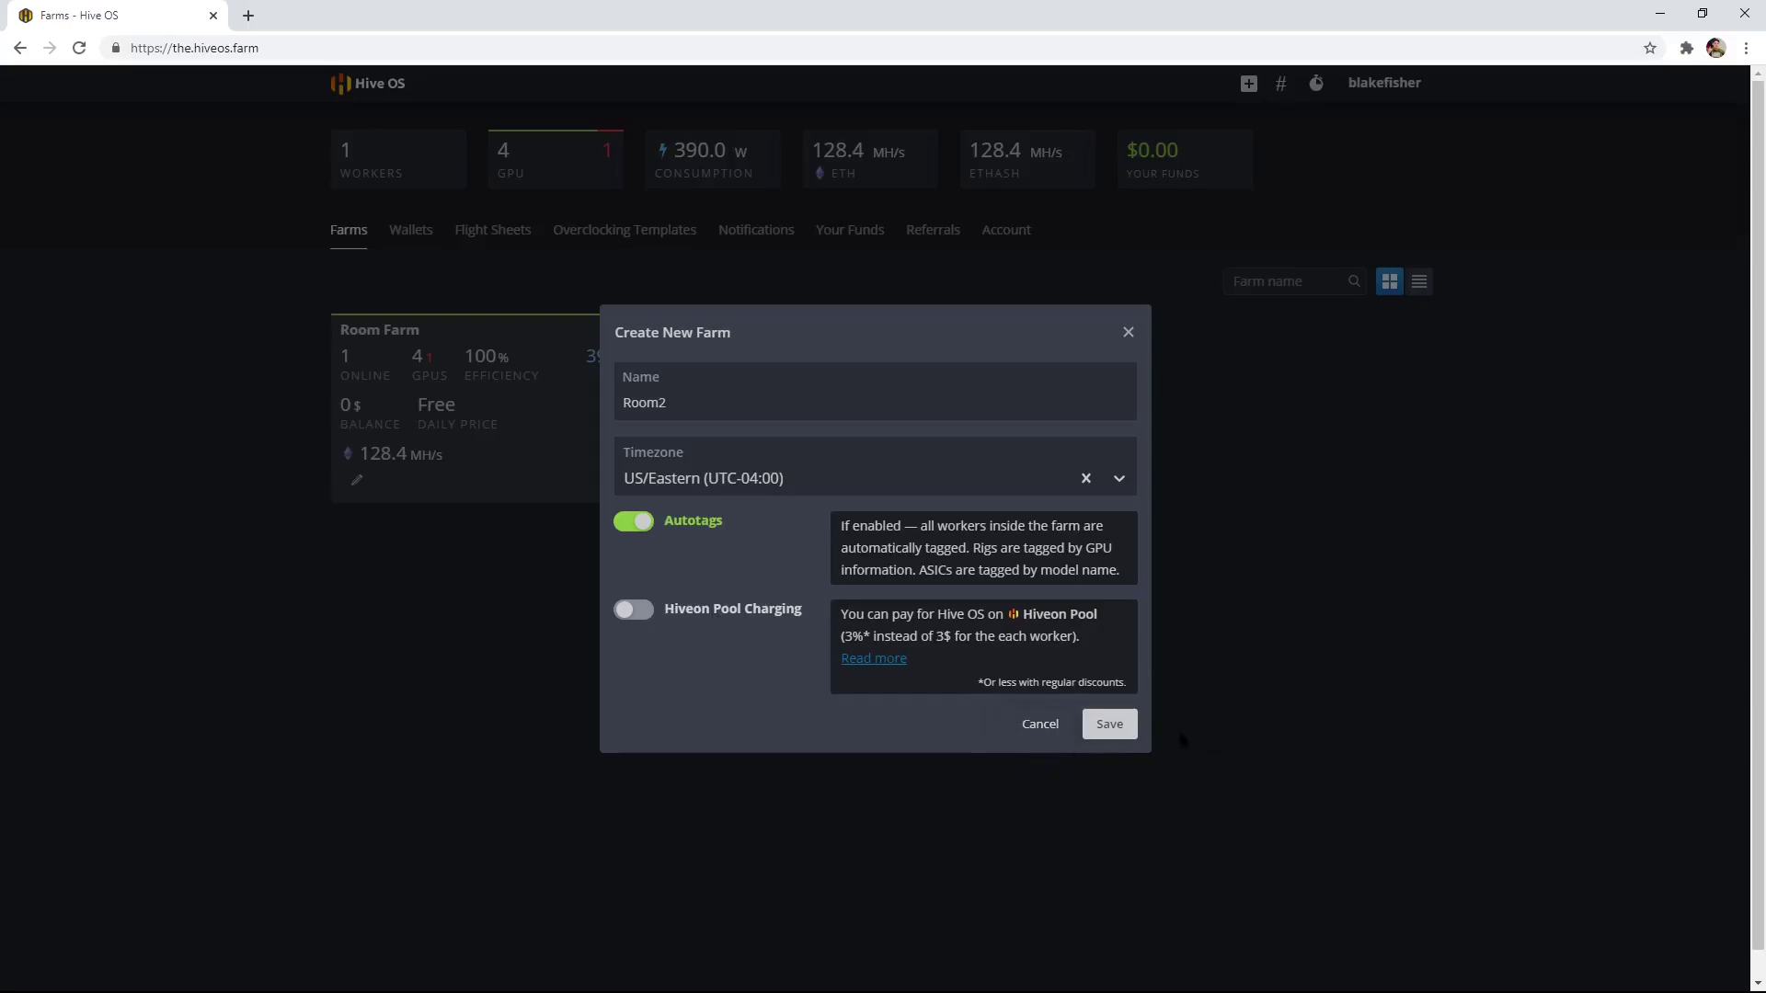
{"action": "left_click", "coordinate": [1039, 726]}
Step: In Room Farm, start a new flight sheet with ETH as the coin and Nicehash Wallet as the wallet
{"action": "left_click", "coordinate": [637, 449]}
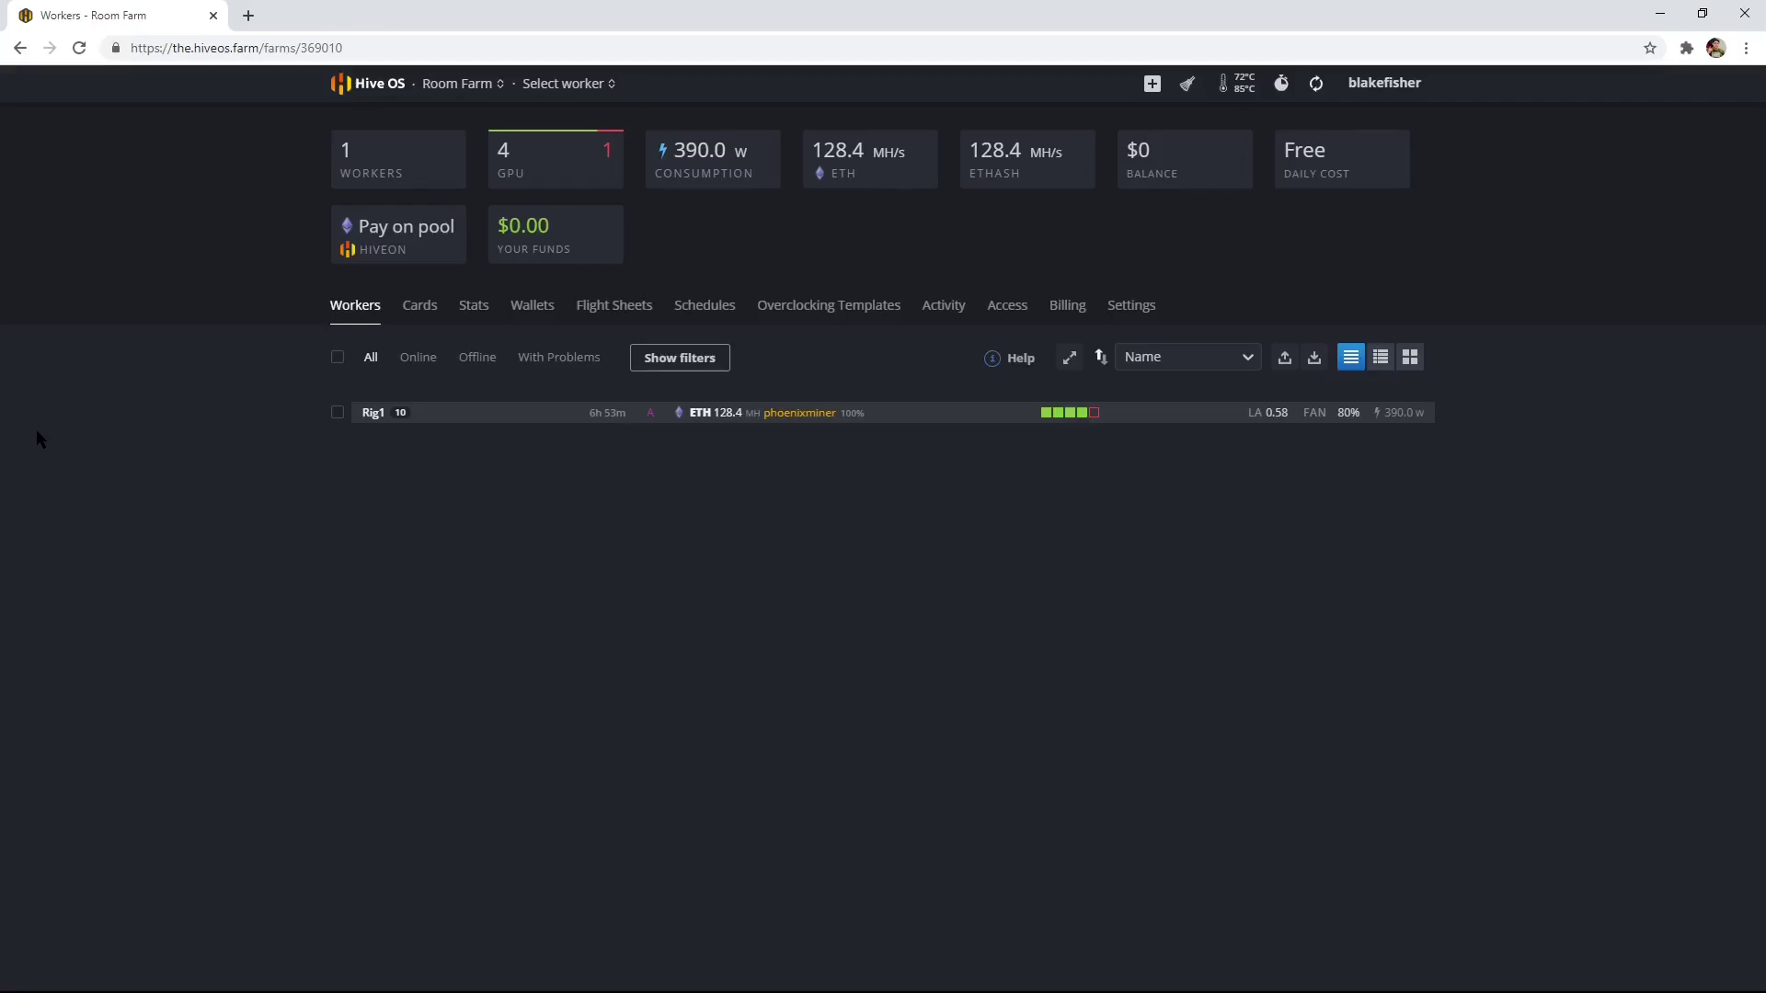
{"action": "left_click", "coordinate": [617, 314]}
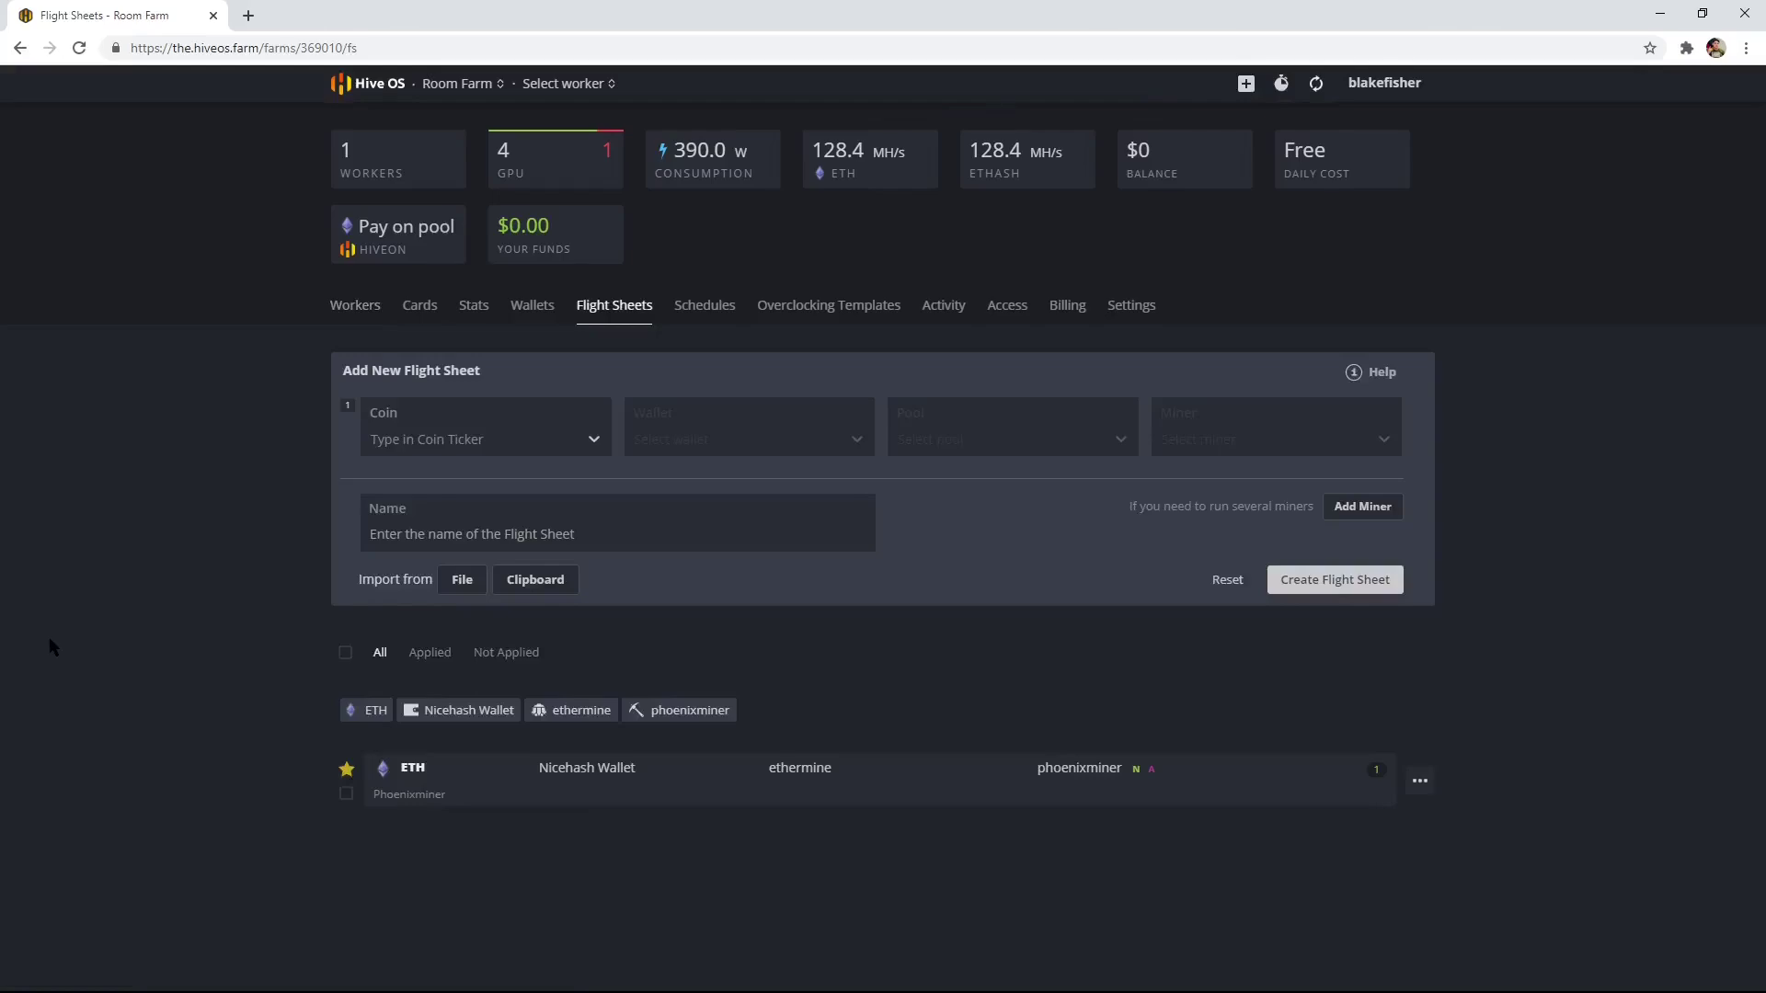
{"action": "left_click", "coordinate": [456, 450]}
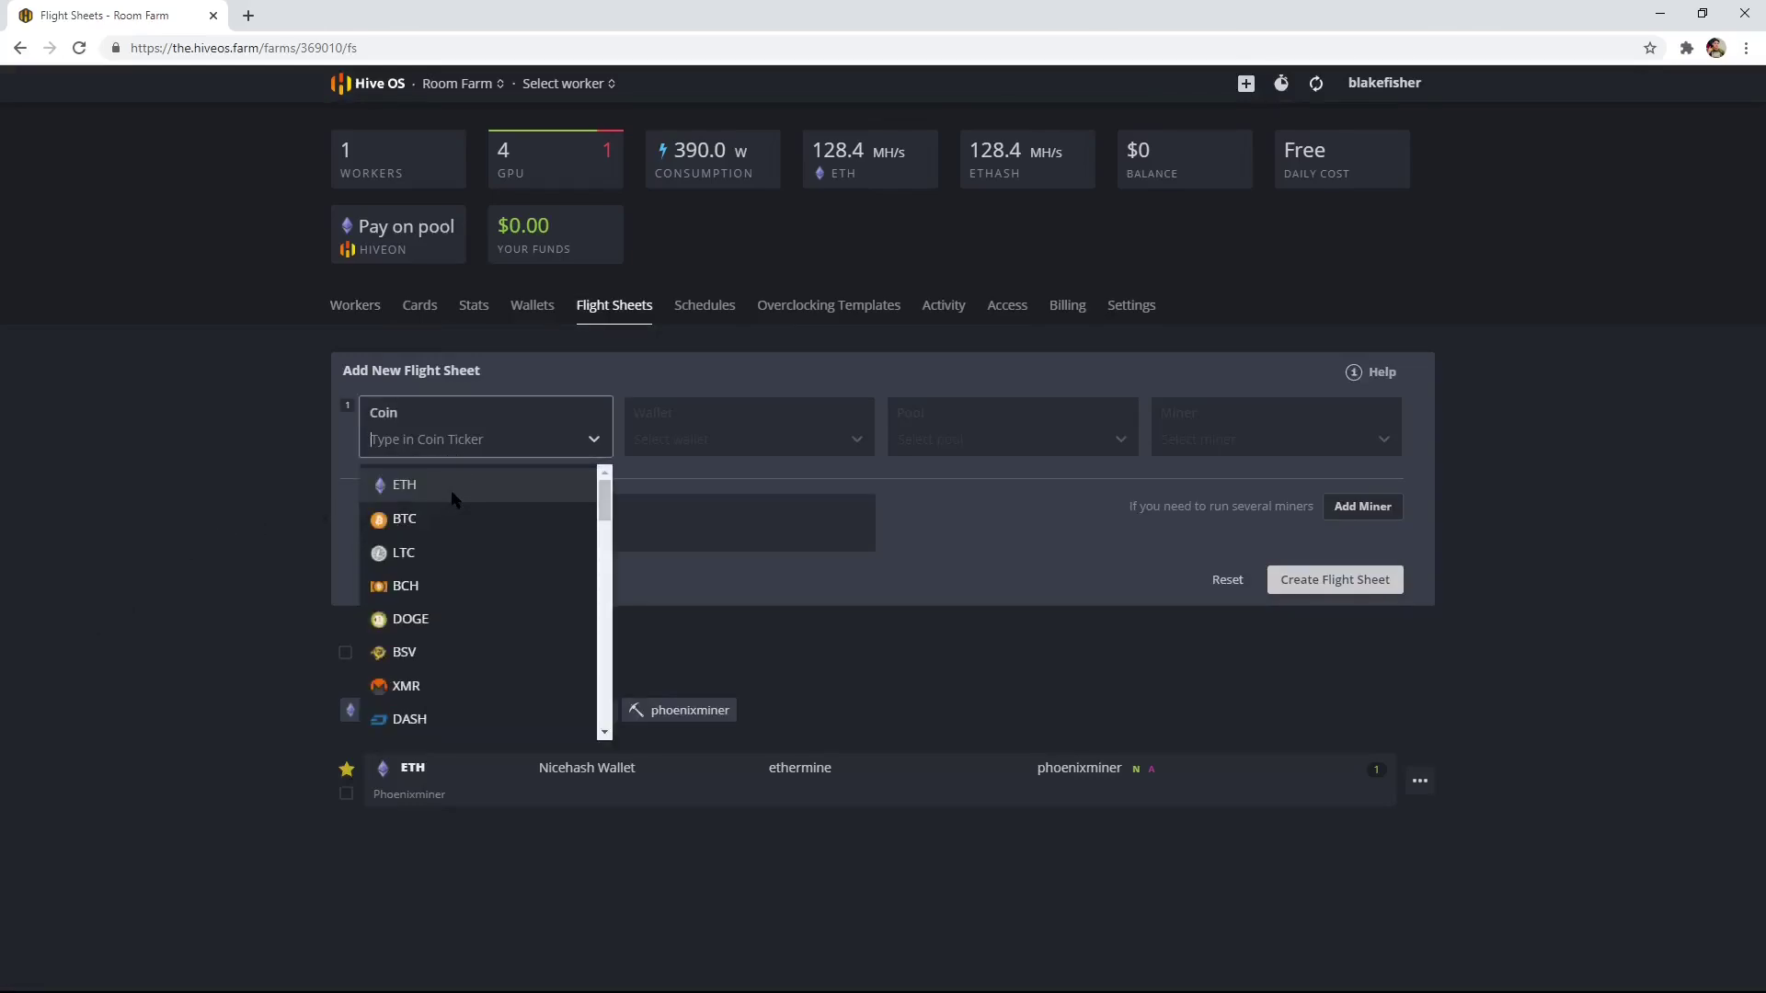
{"action": "left_click", "coordinate": [450, 487]}
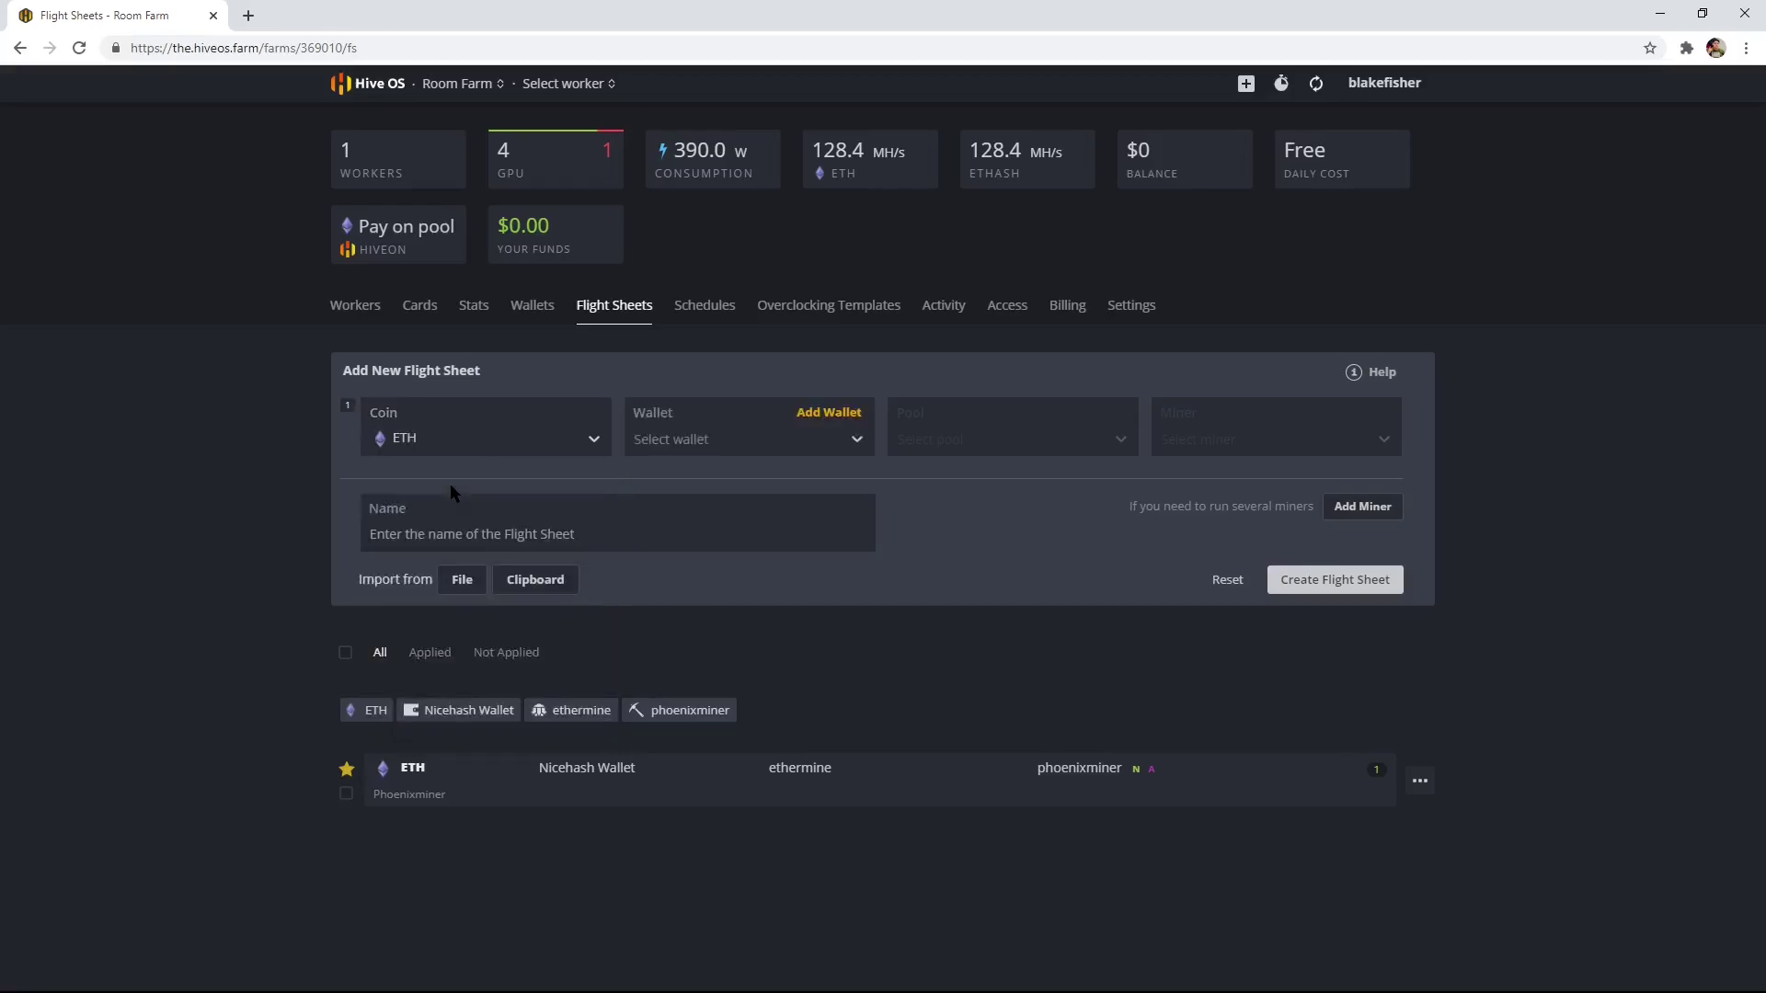
{"action": "left_click", "coordinate": [697, 442]}
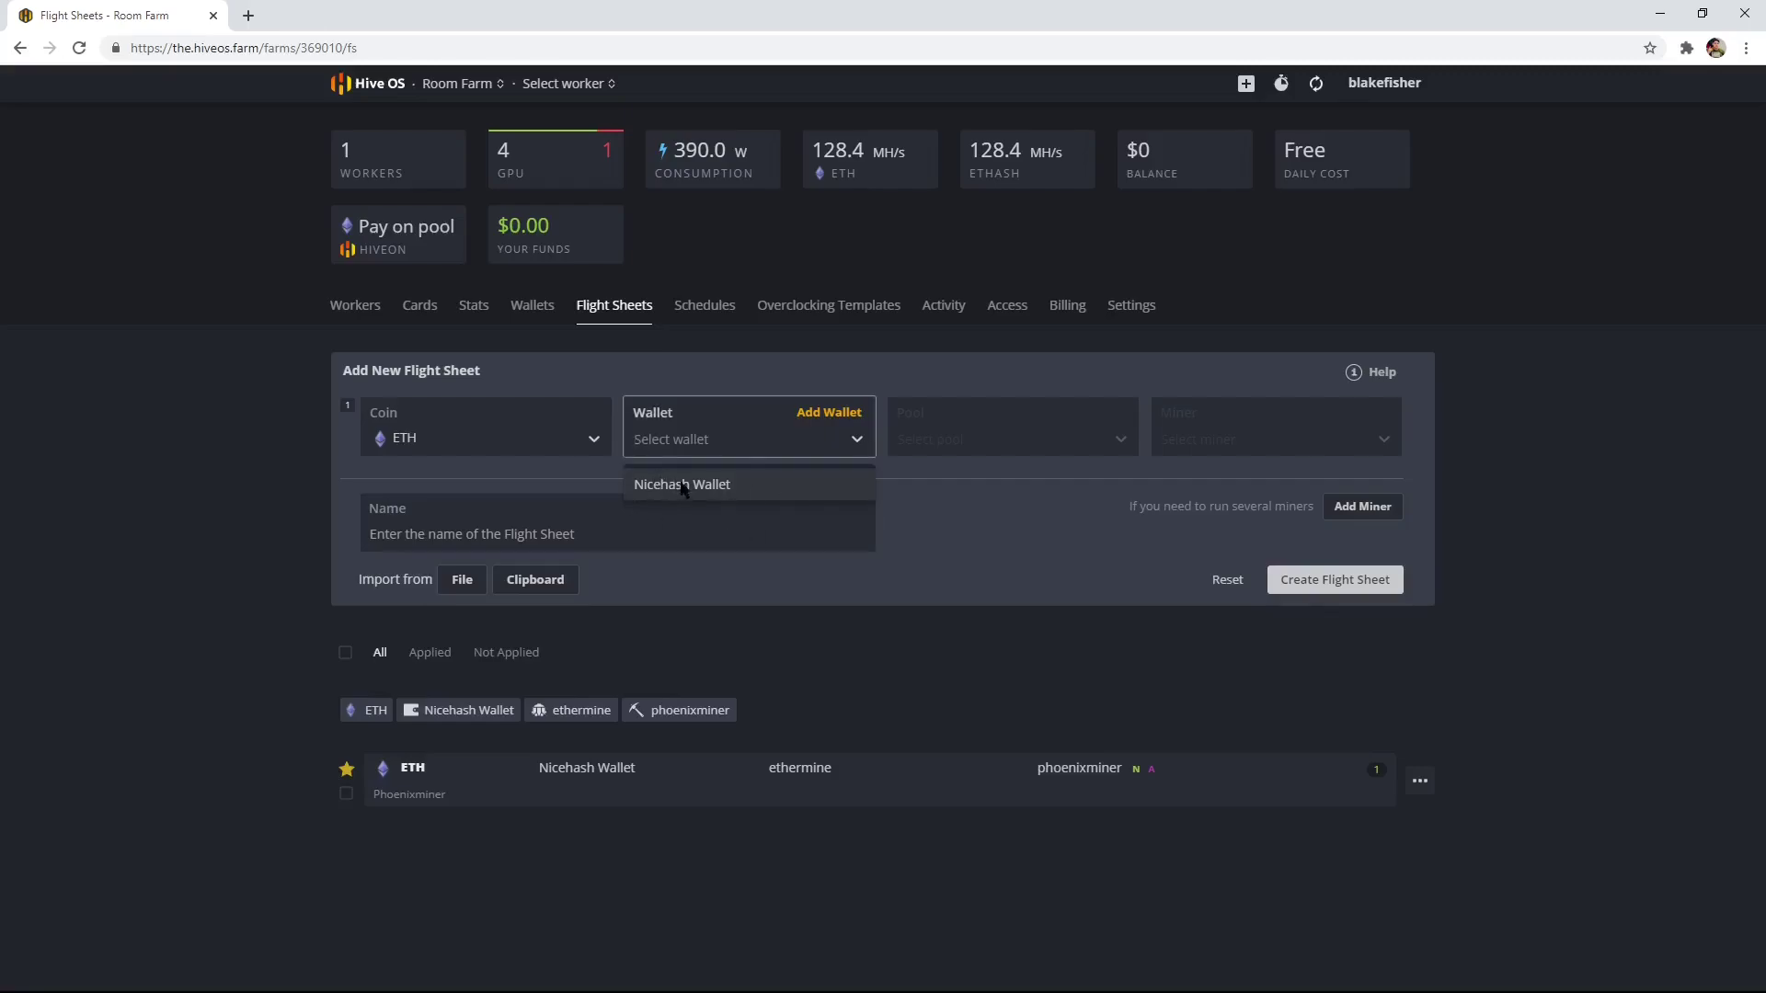
{"action": "left_click", "coordinate": [694, 490]}
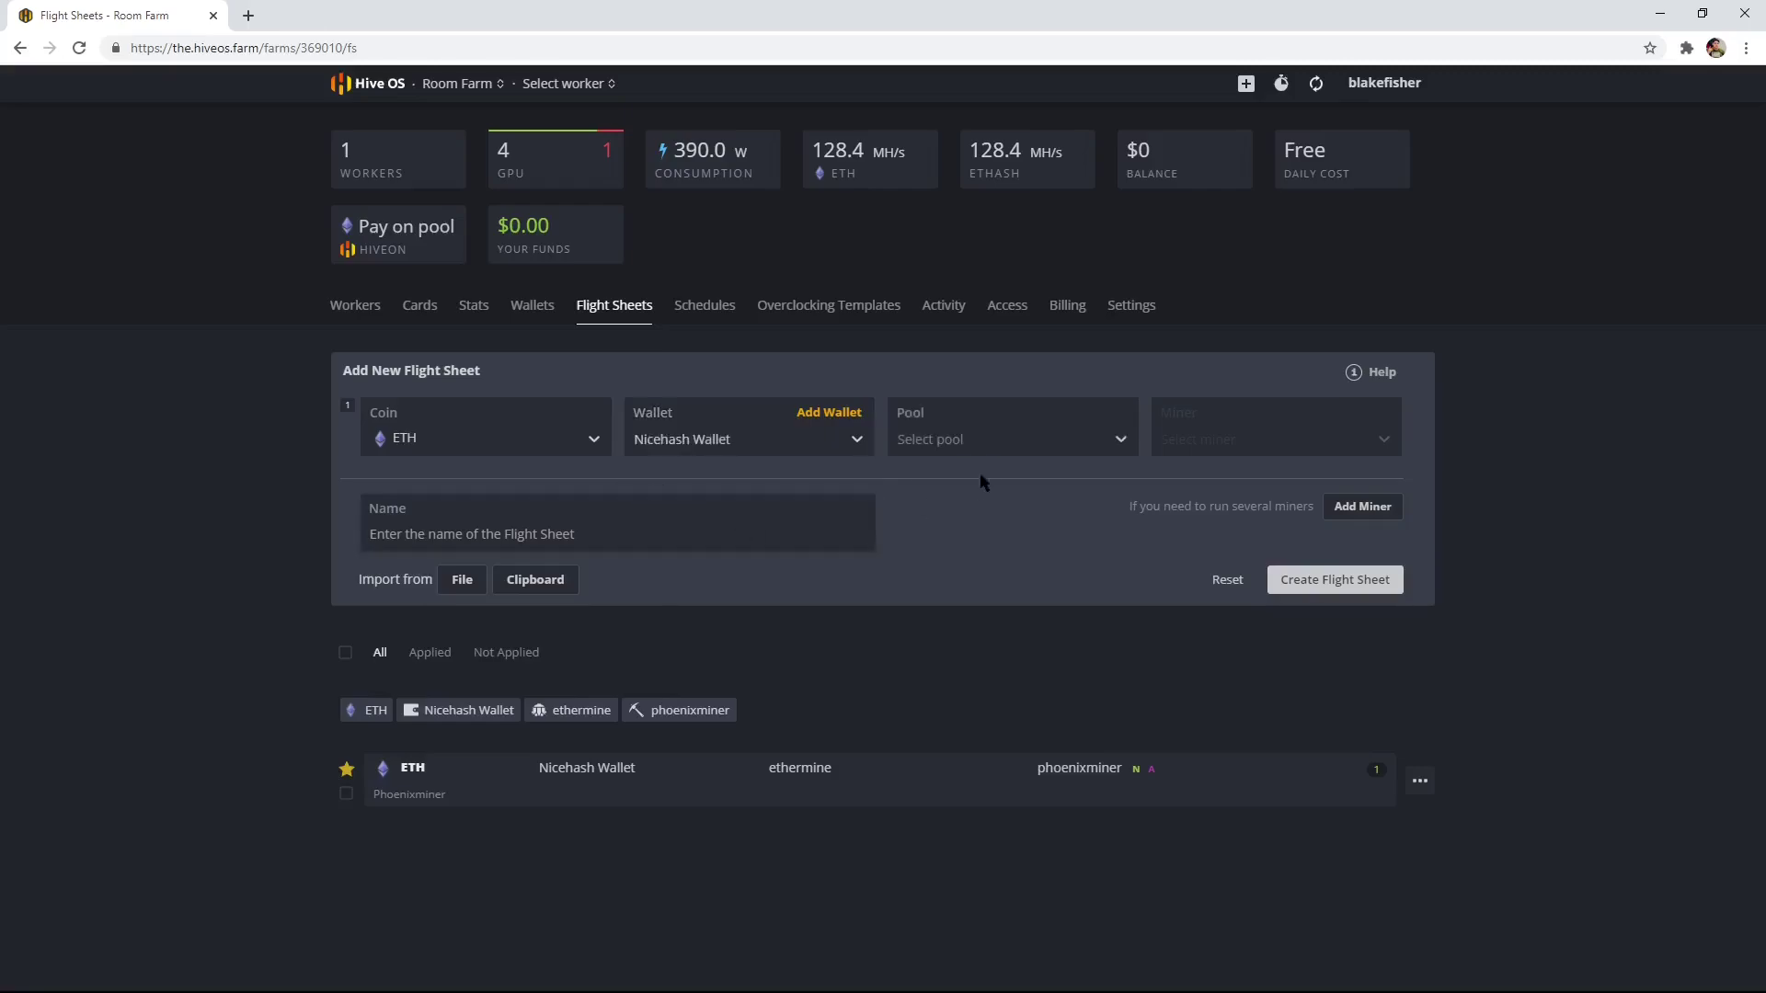
Step: Set the flight sheet's pool to ethermine using the US East server
{"action": "left_click", "coordinate": [993, 444]}
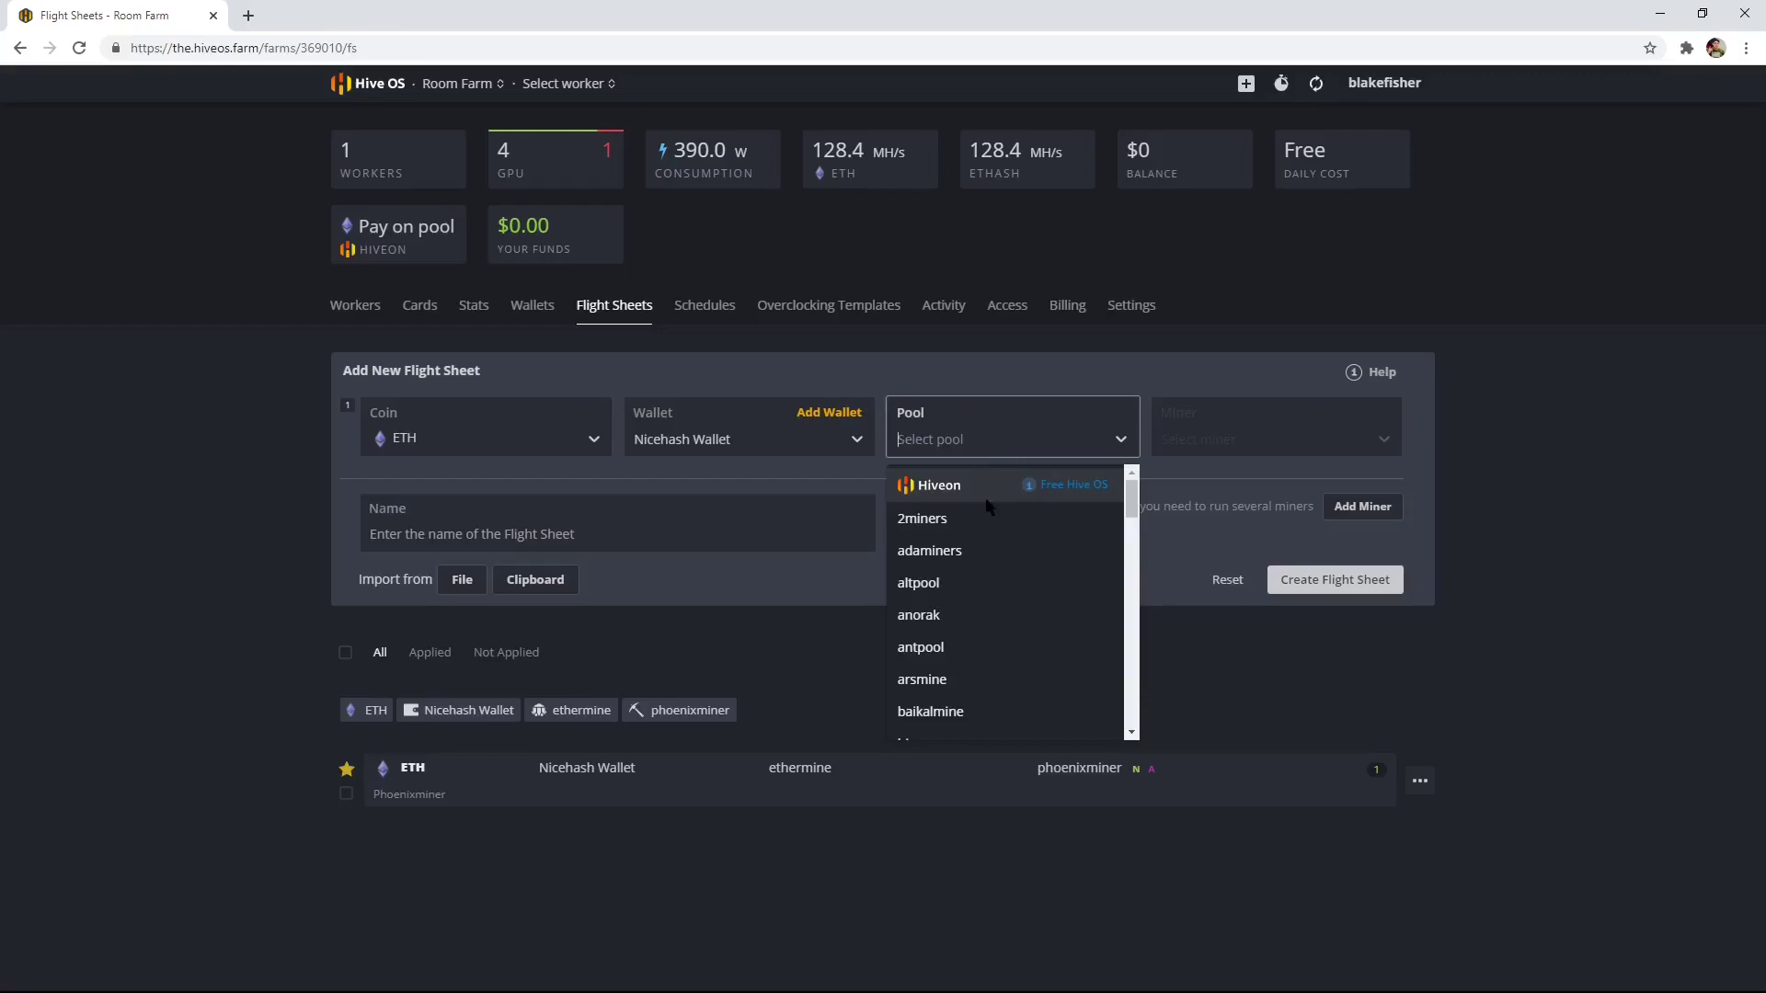
{"action": "type", "text": "ether"}
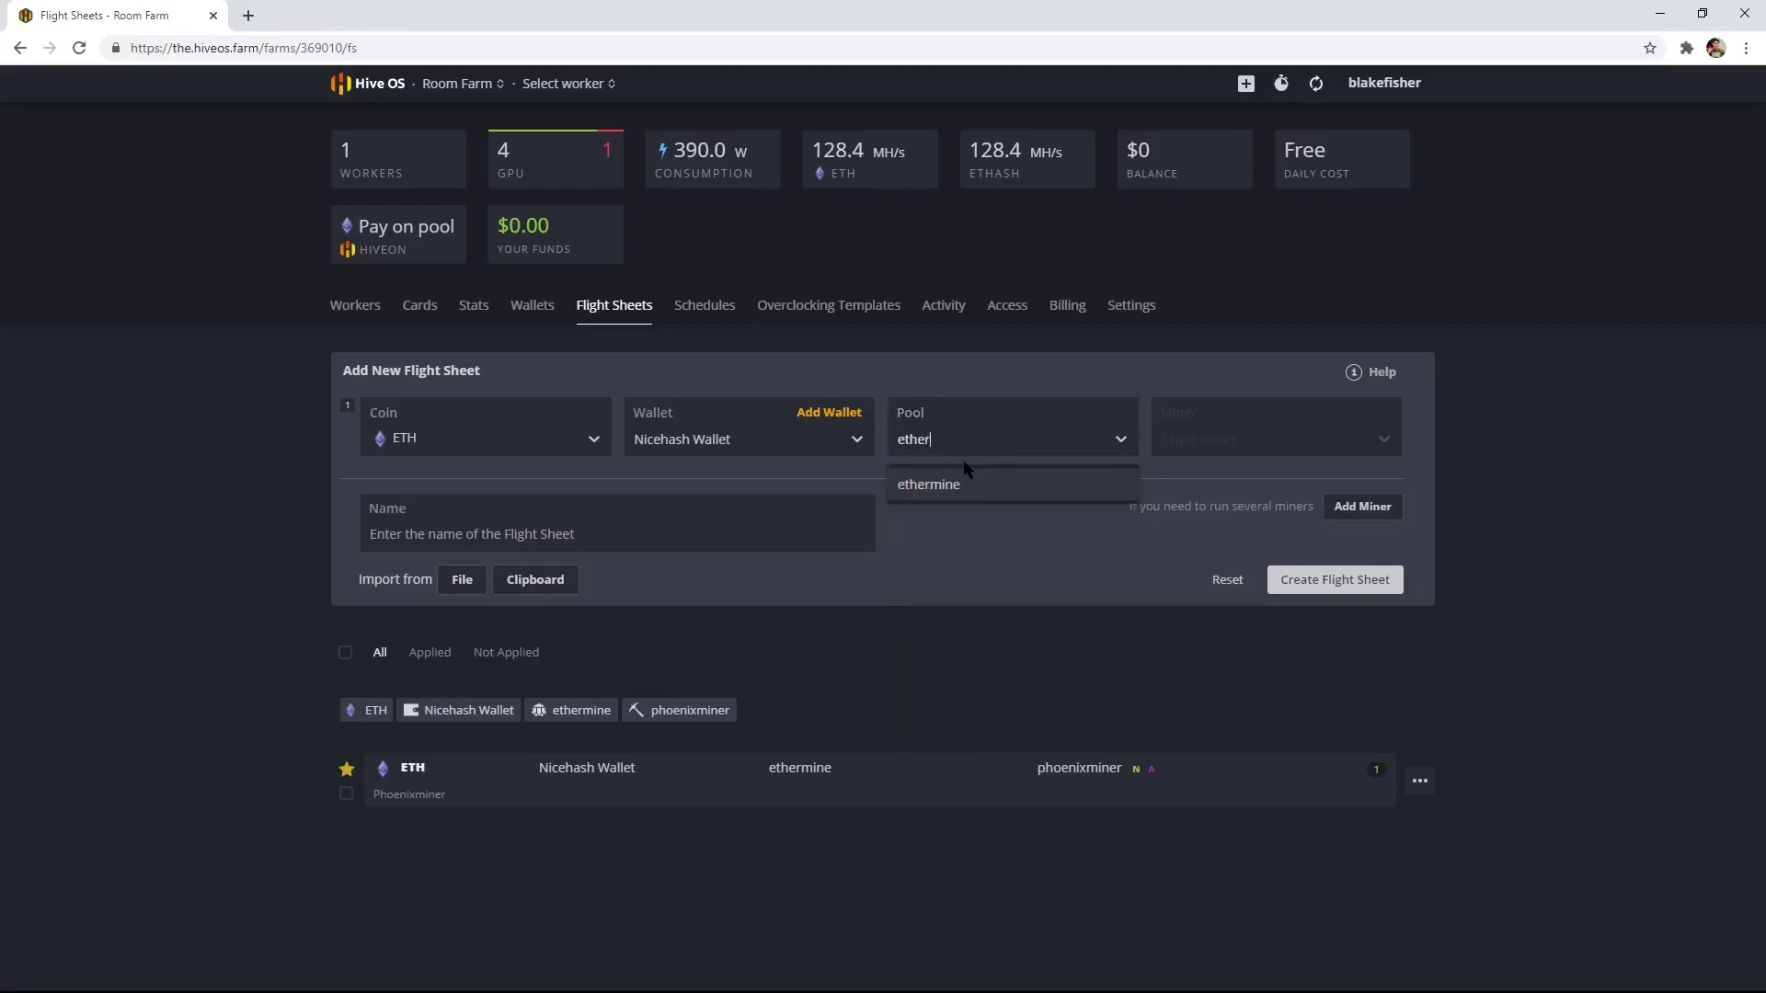
{"action": "left_click", "coordinate": [949, 484]}
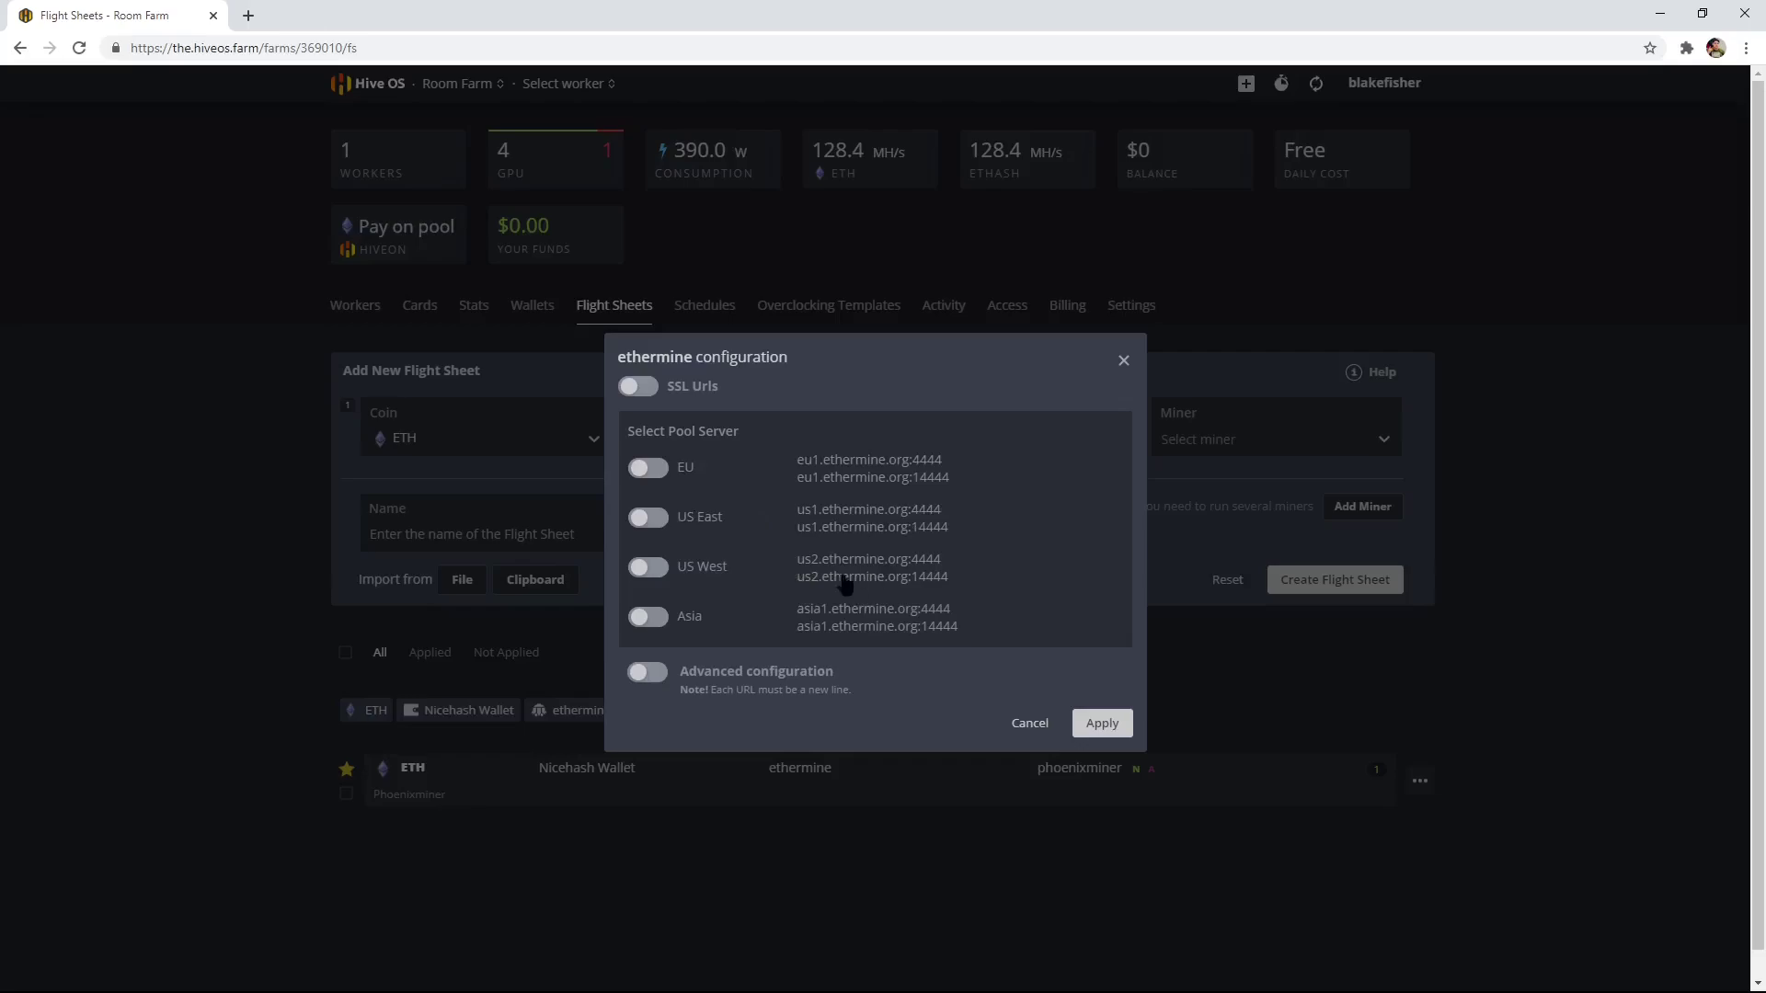
{"action": "left_click", "coordinate": [648, 517]}
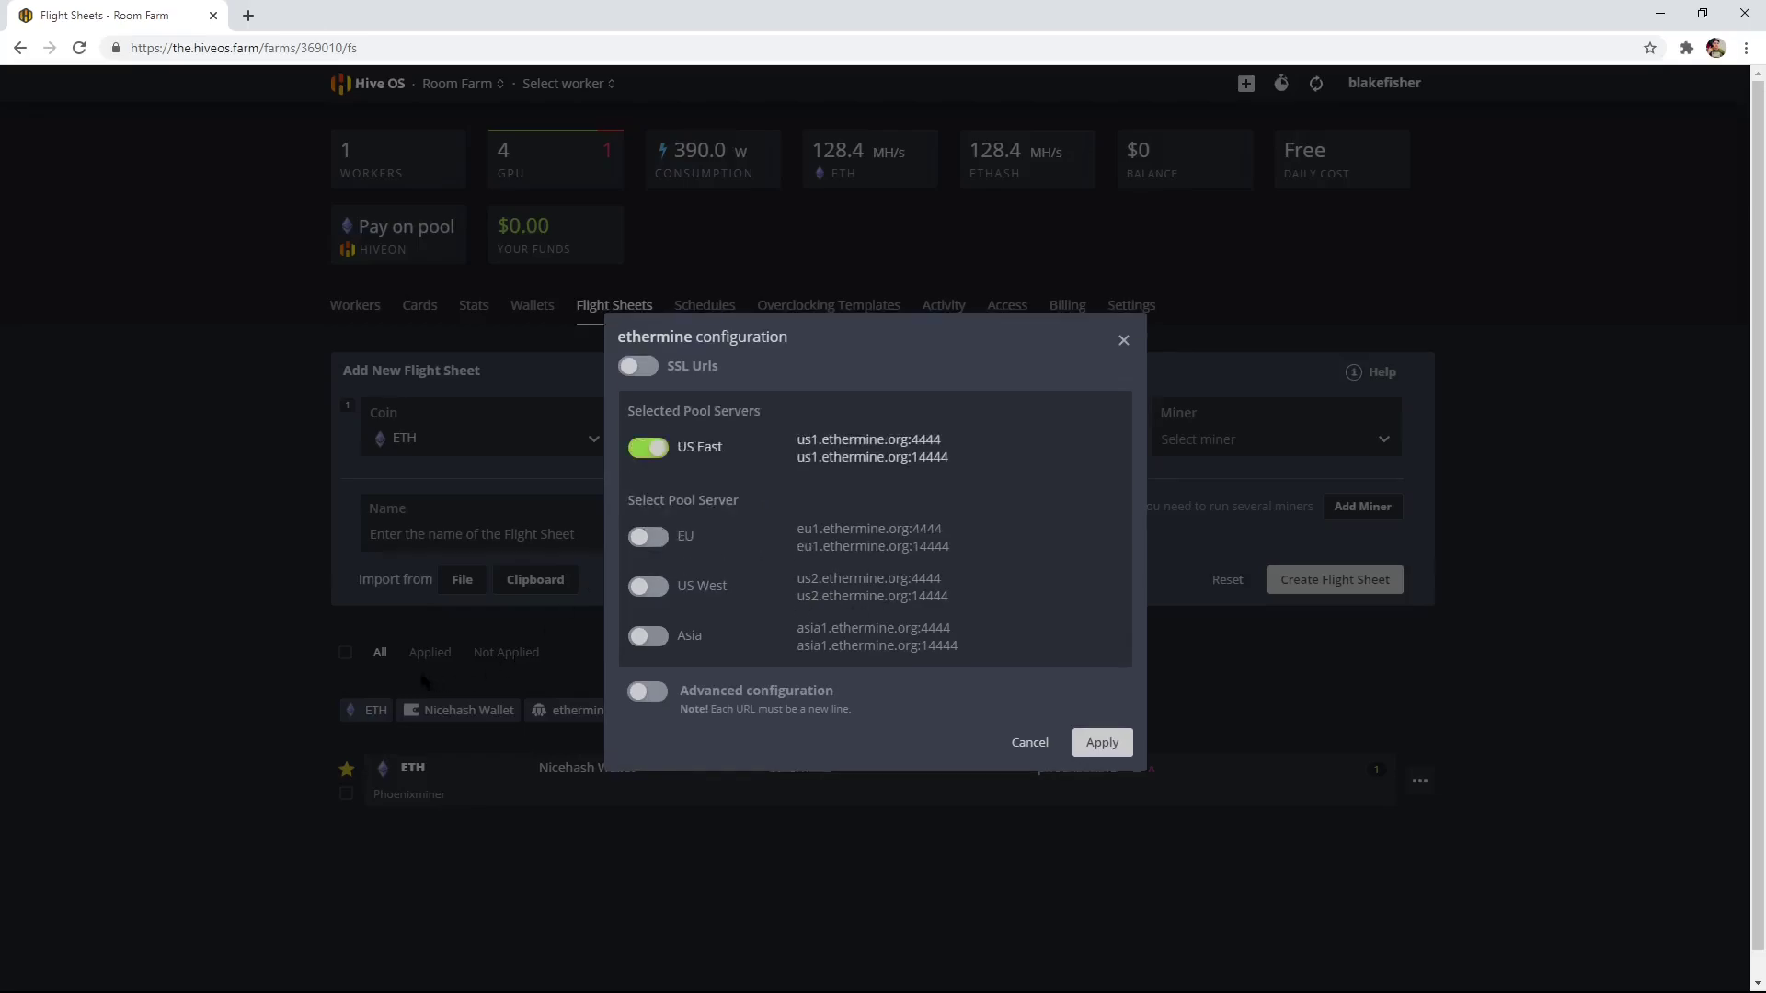
{"action": "left_click", "coordinate": [1112, 741]}
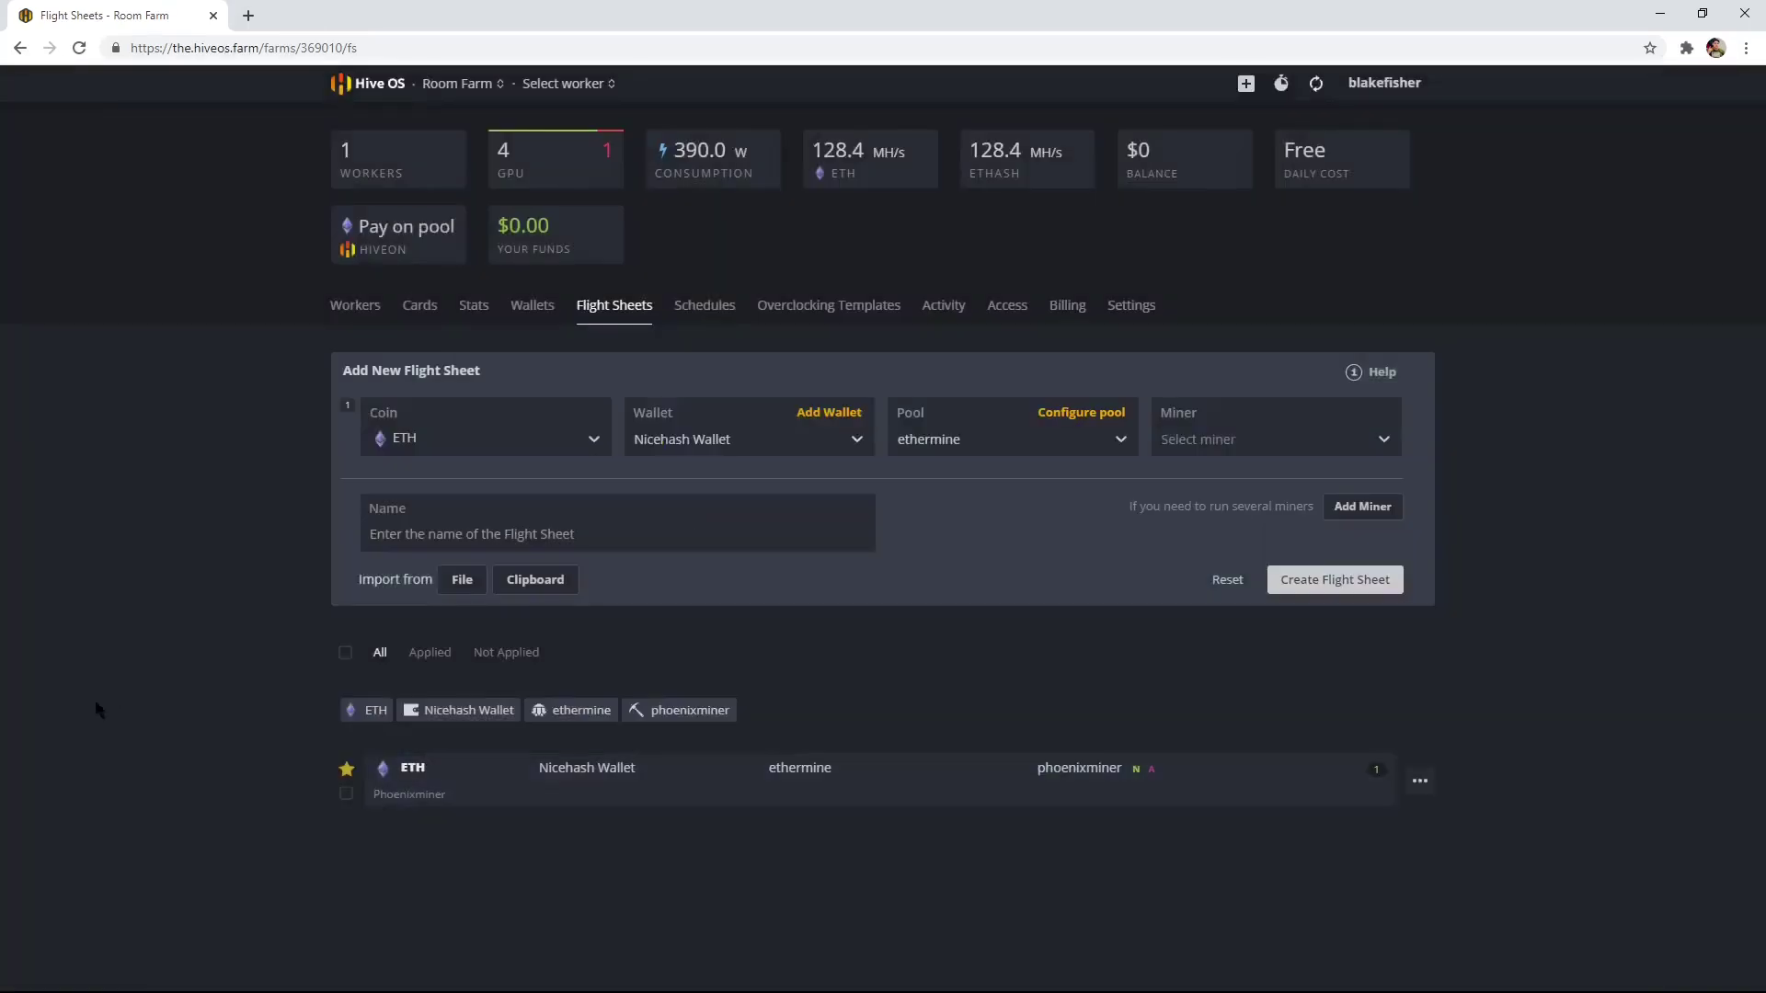
Step: Choose PhoenixMiner as the flight sheet's miner, leaving its name blank
{"action": "left_click", "coordinate": [1283, 456]}
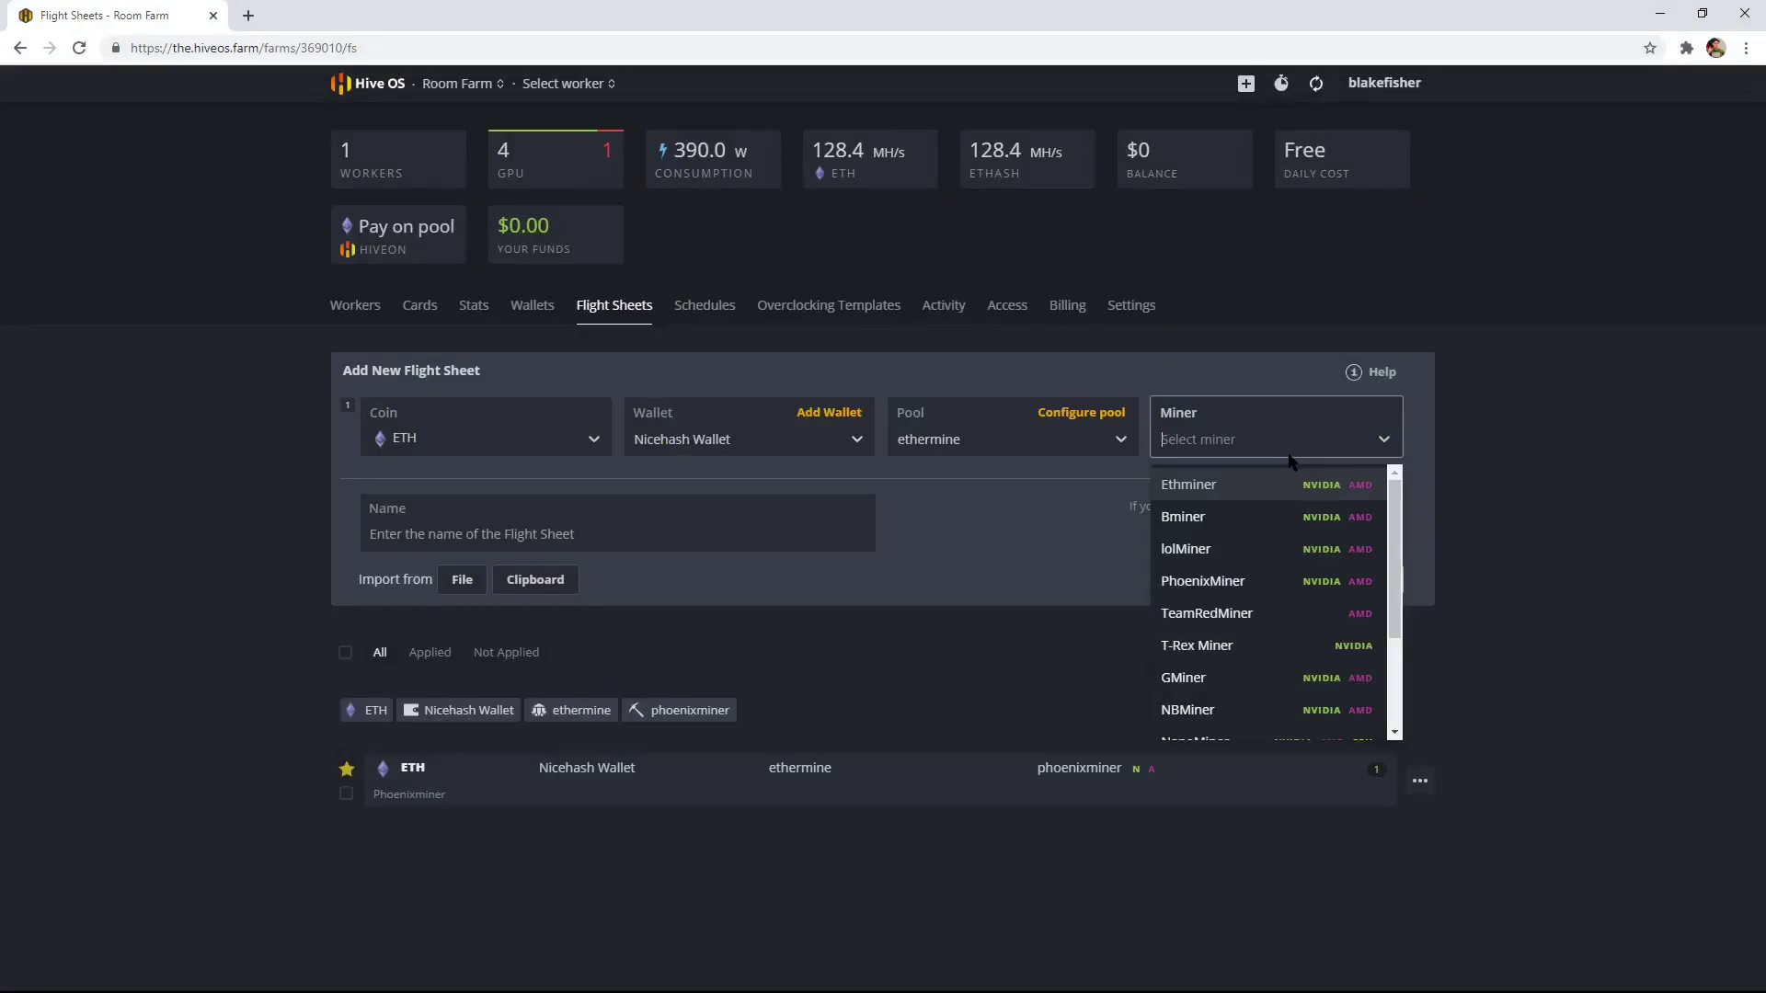
{"action": "left_click", "coordinate": [1246, 583]}
{"action": "left_click", "coordinate": [496, 532]}
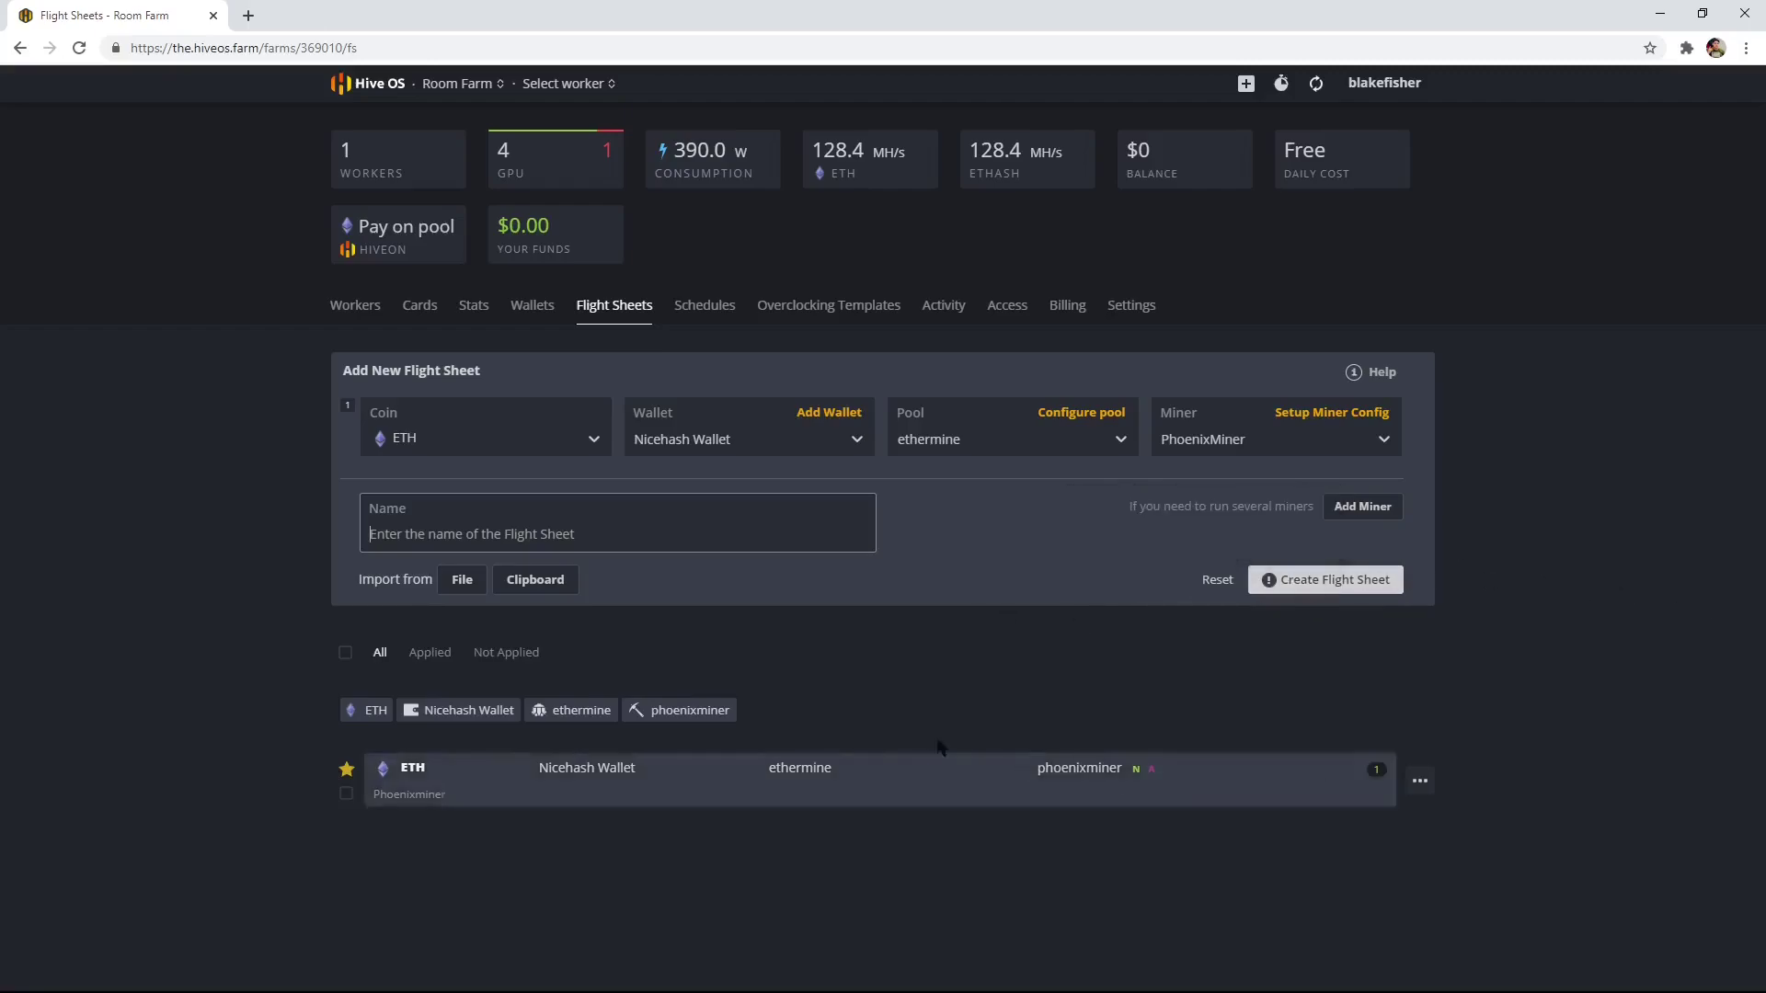
{"action": "left_click_drag", "start_coordinate": [939, 746], "coordinate": [959, 700]}
{"action": "left_click", "coordinate": [987, 679]}
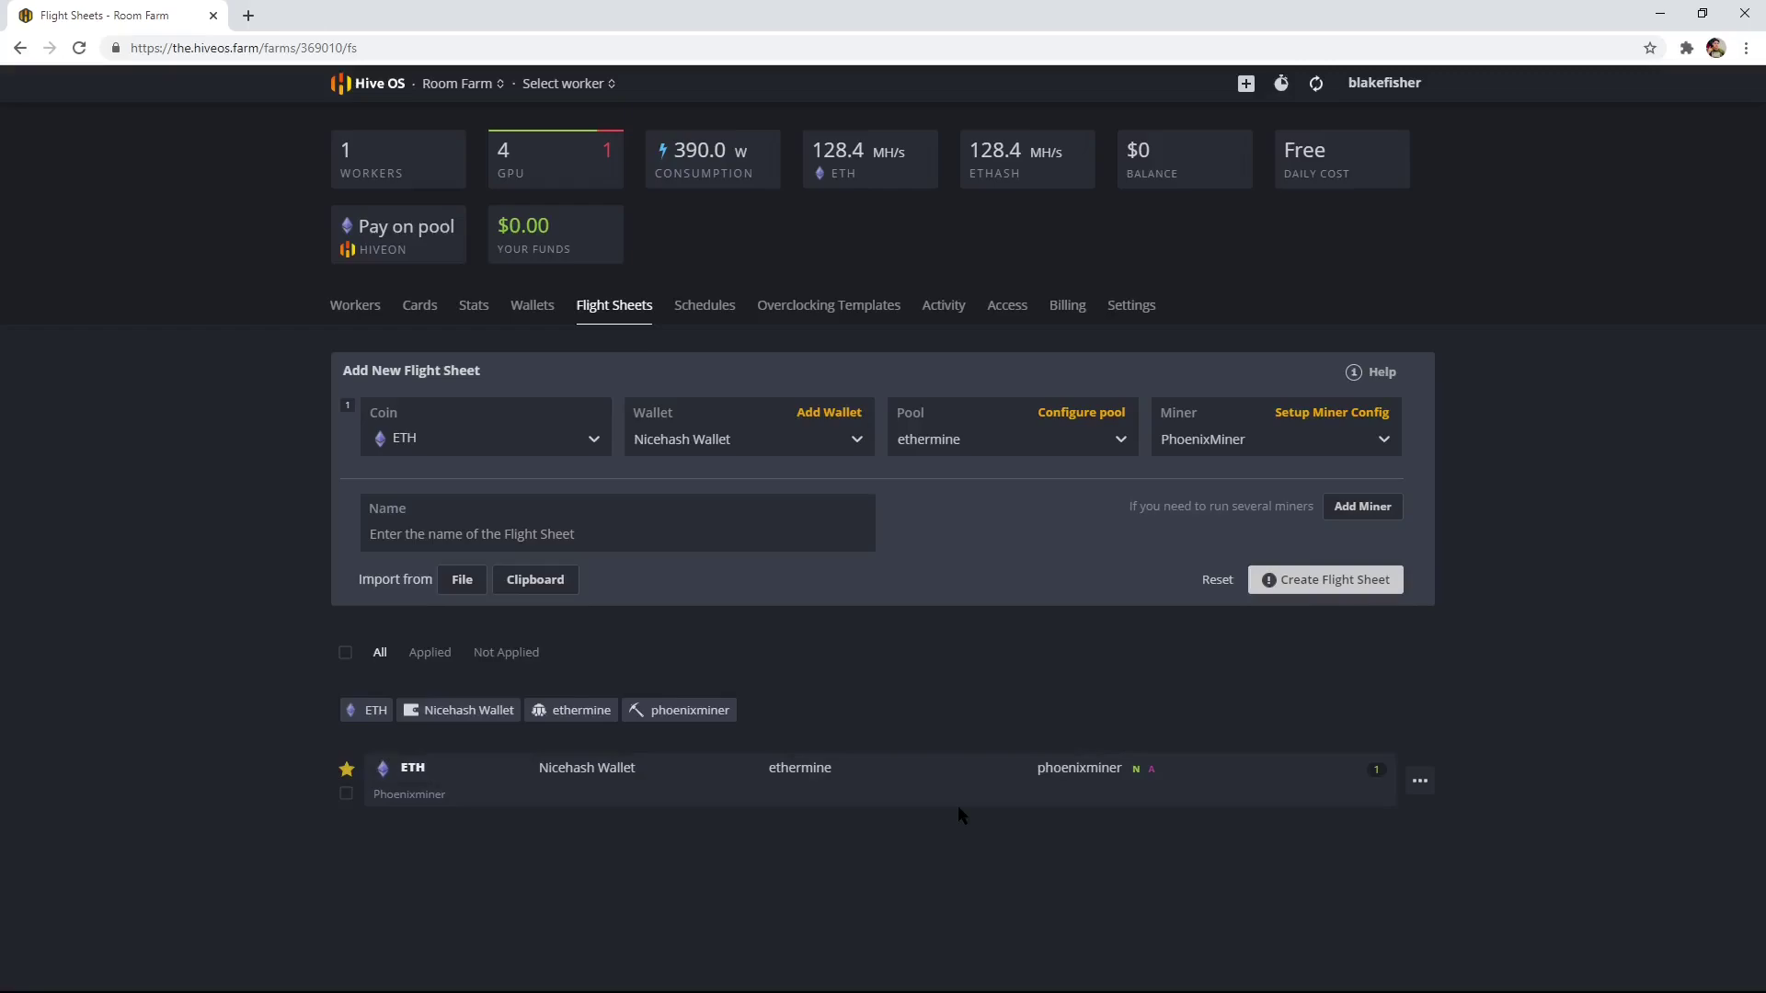
Step: In the global flight sheets shared by all farms, start a new flight sheet with ETH as the coin and Nicehash Wallet as the wallet
{"action": "left_click", "coordinate": [360, 92]}
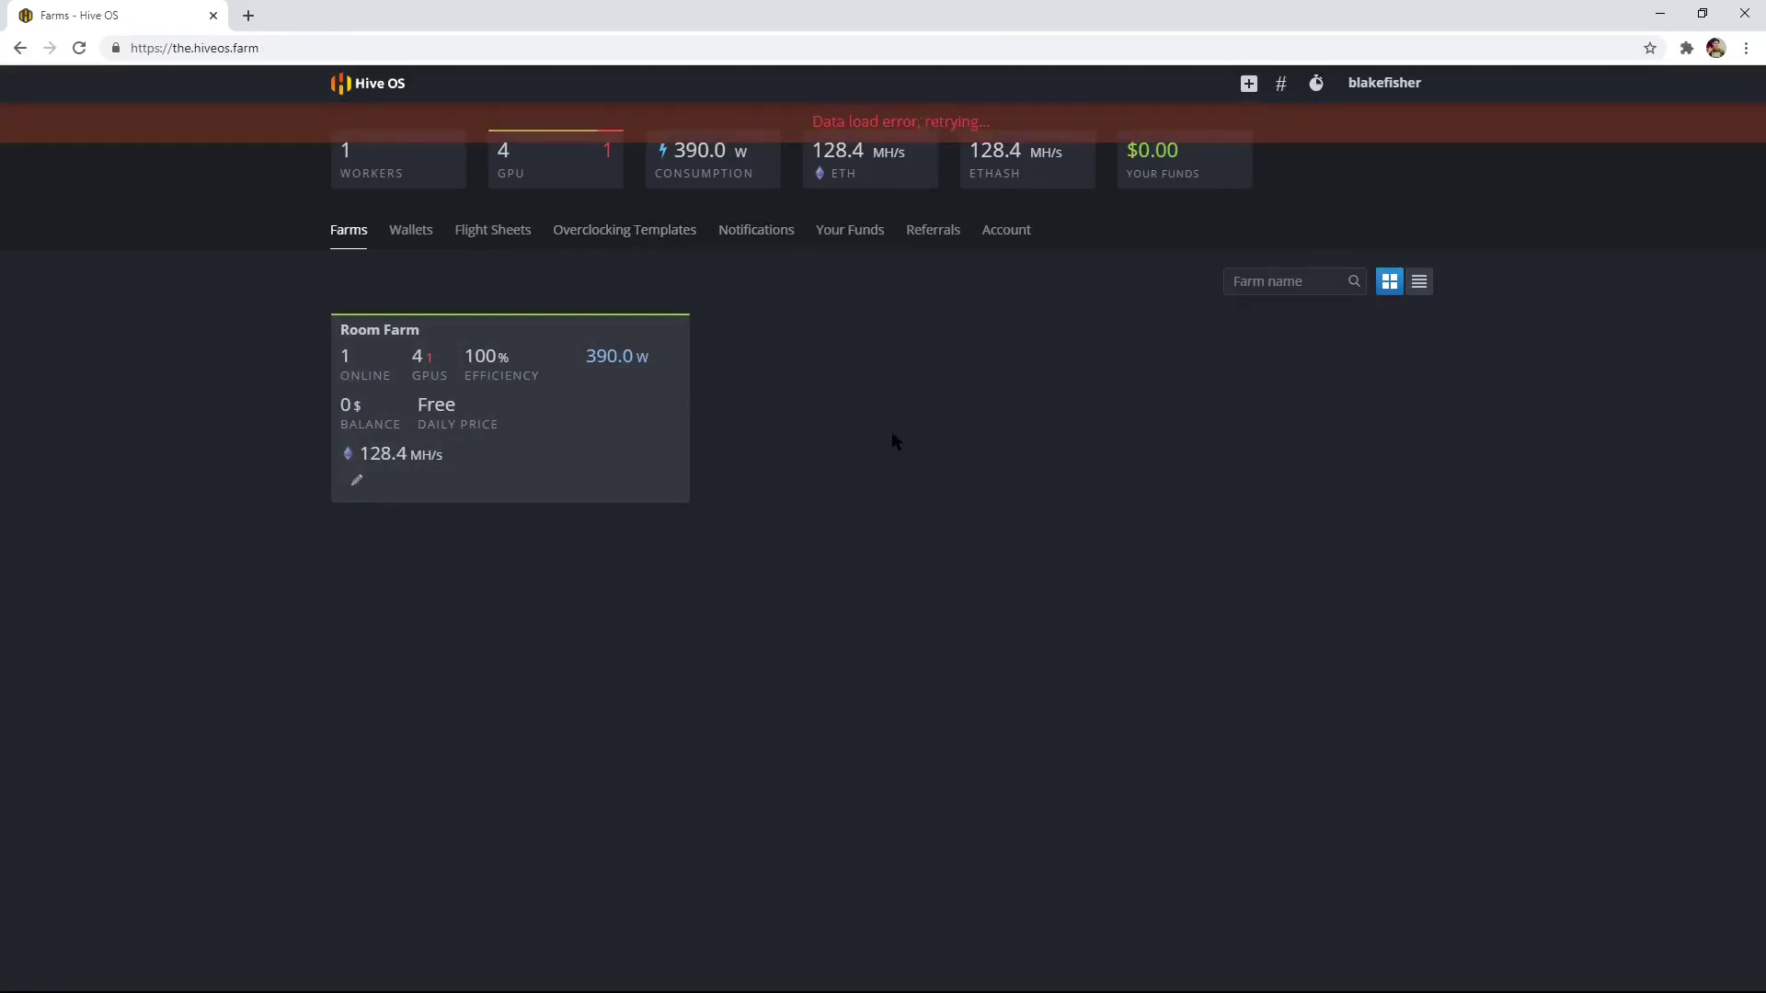
{"action": "left_click", "coordinate": [355, 47]}
{"action": "key", "text": "Return"}
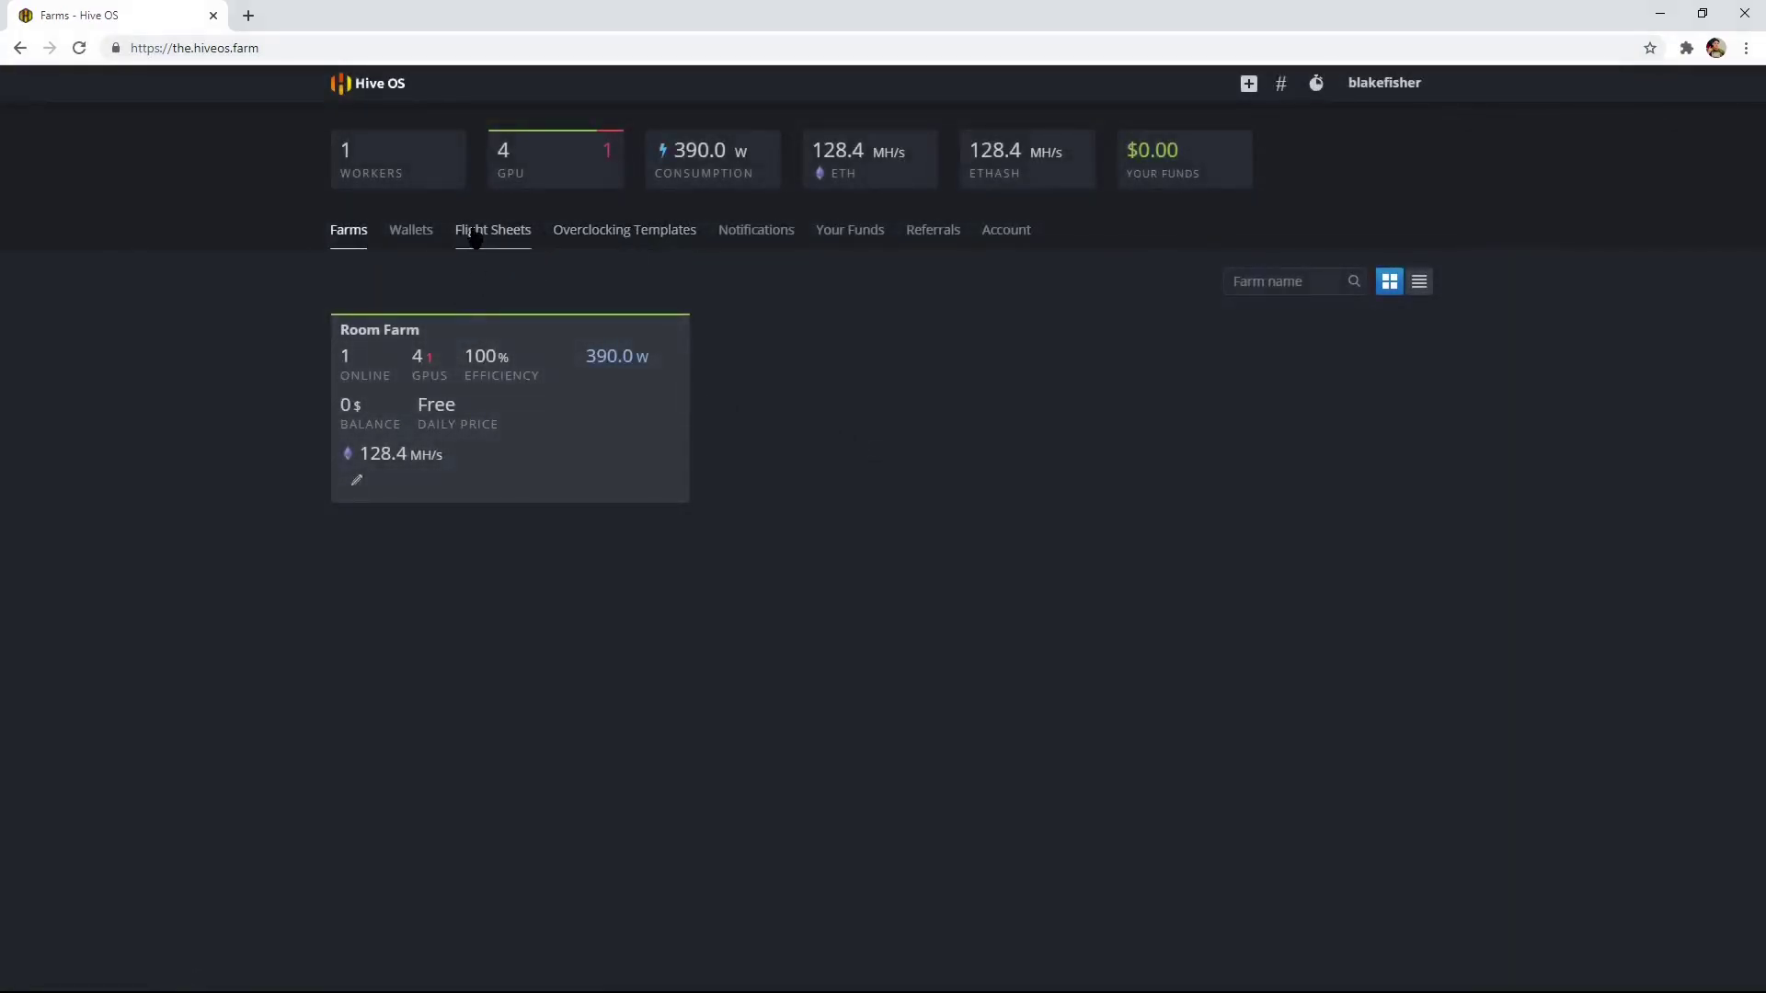
{"action": "left_click", "coordinate": [472, 237]}
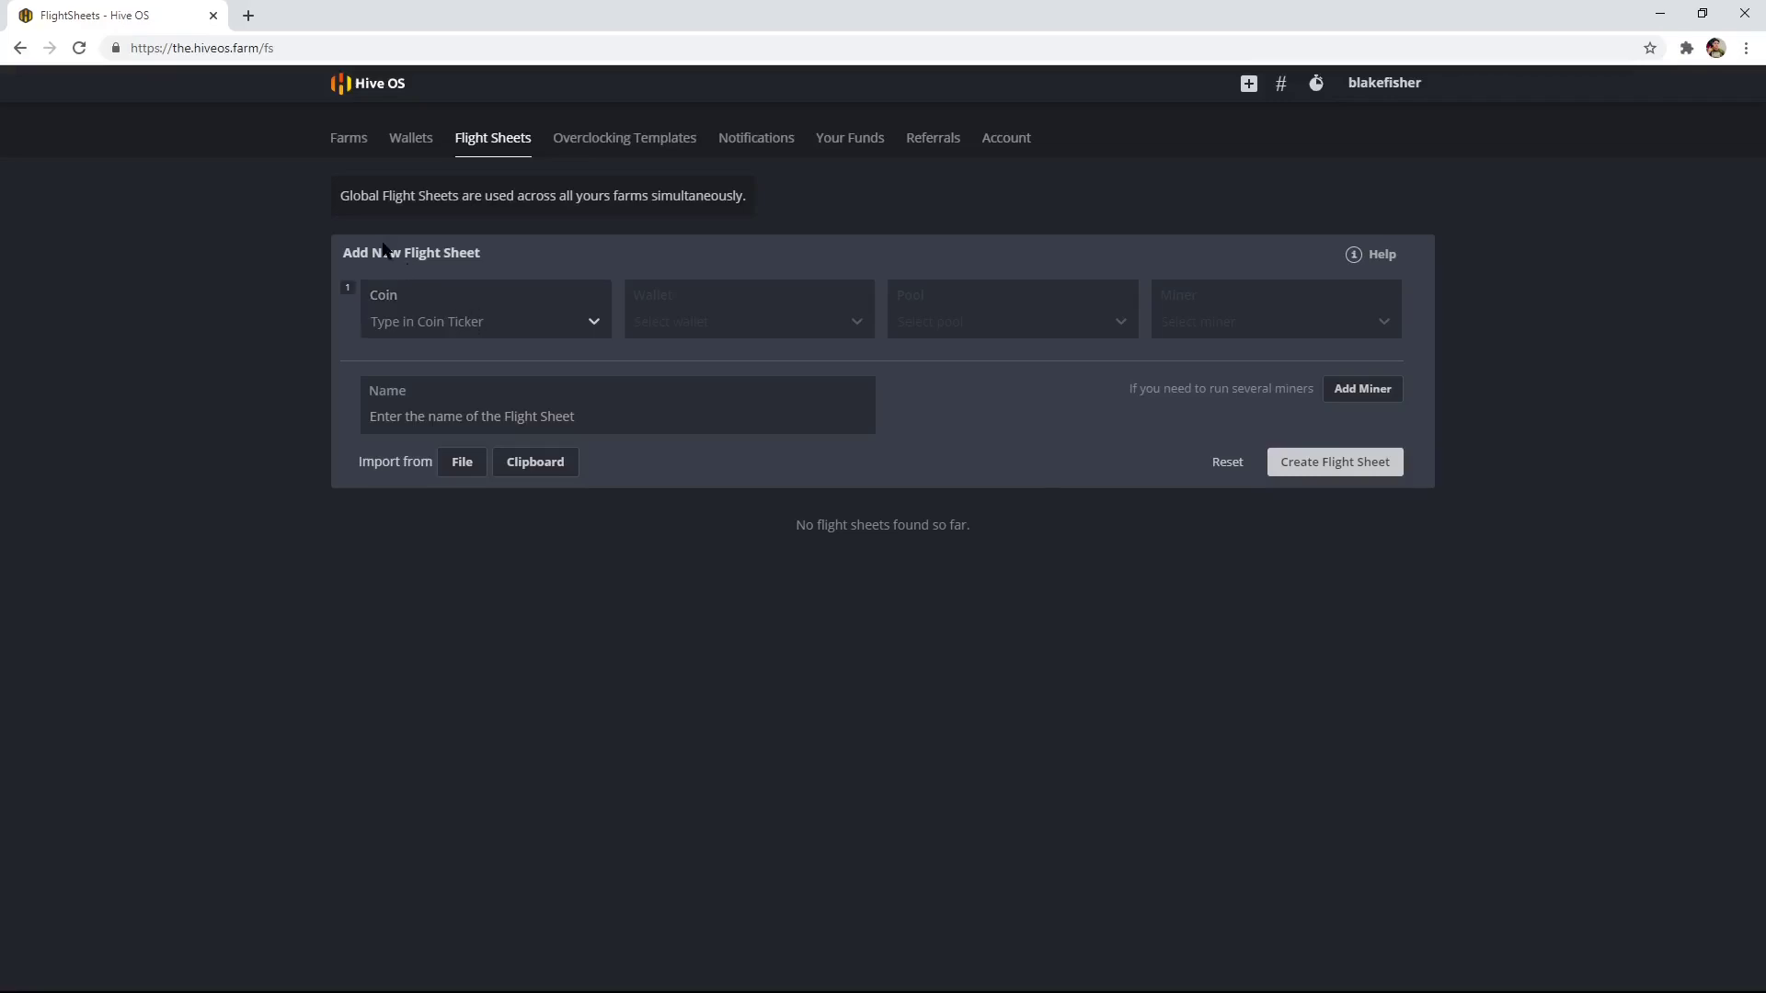
{"action": "left_click", "coordinate": [464, 336]}
{"action": "left_click", "coordinate": [441, 362]}
{"action": "left_click", "coordinate": [725, 333]}
{"action": "left_click", "coordinate": [722, 377]}
Step: Set the global flight sheet's pool to ethermine with the US East server
{"action": "left_click", "coordinate": [963, 344]}
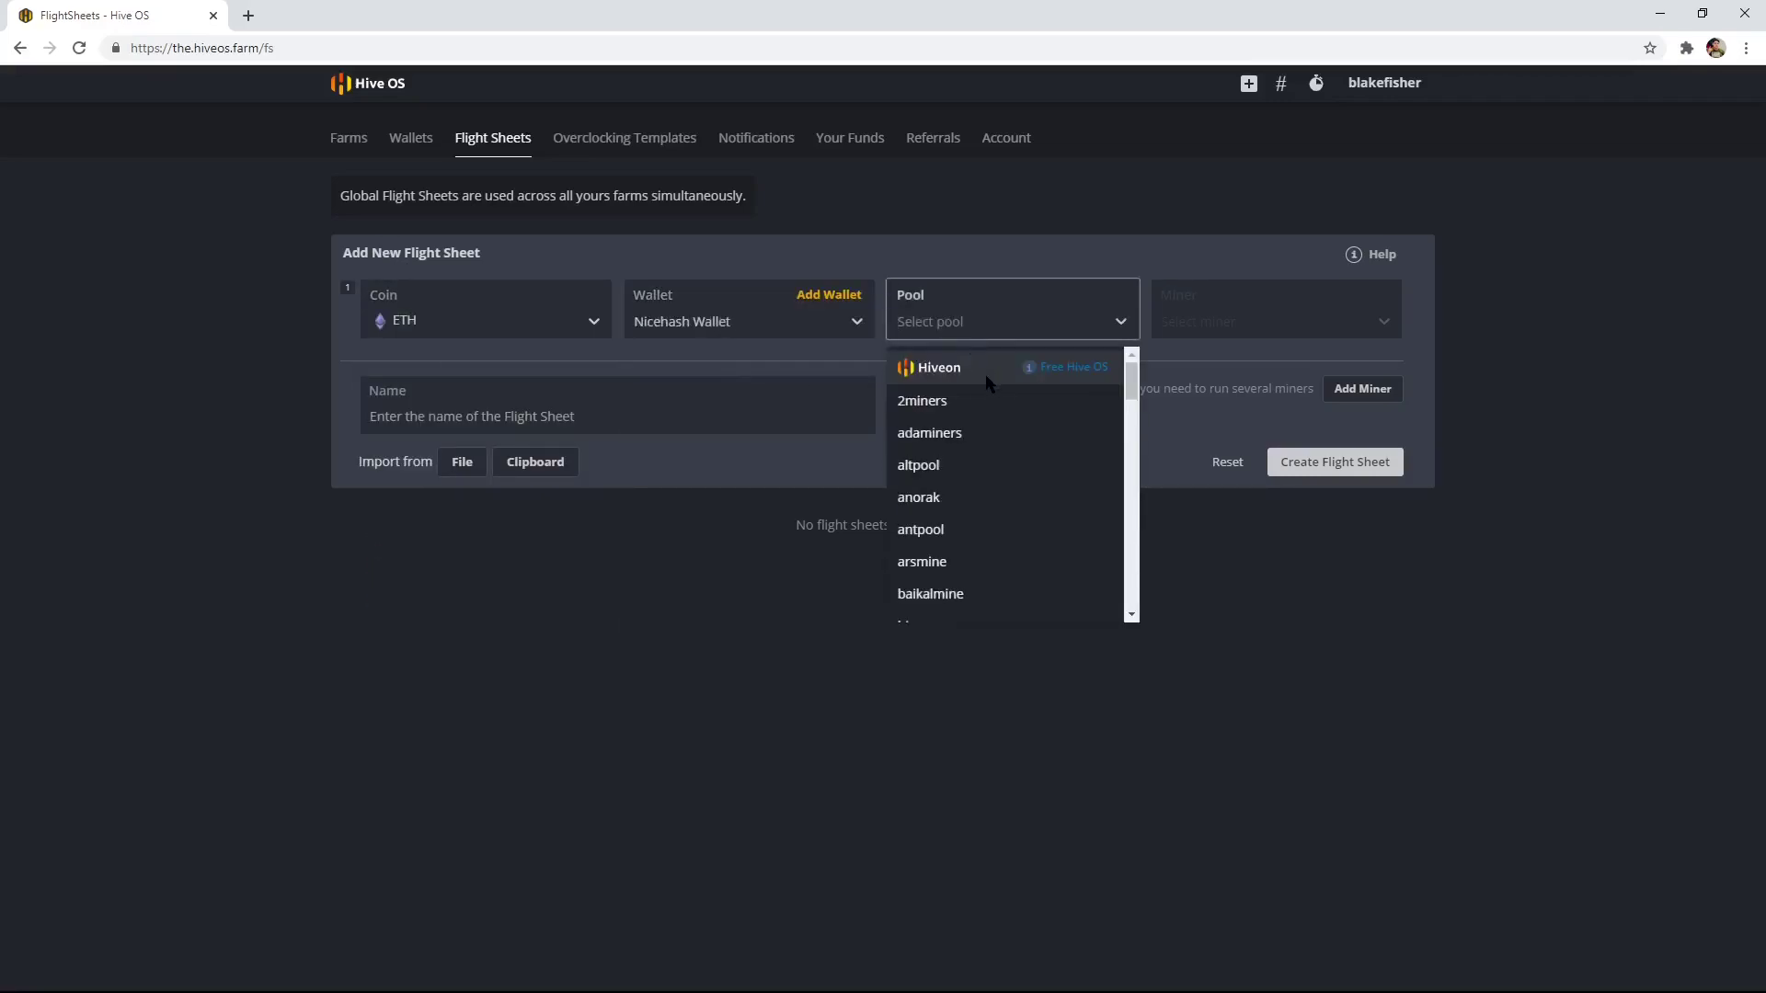
{"action": "type", "text": "etrher"}
{"action": "key", "text": "BackSpace"}
{"action": "key", "text": "BackSpace"}
{"action": "key", "text": "BackSpace"}
{"action": "key", "text": "BackSpace"}
{"action": "type", "text": "ther"}
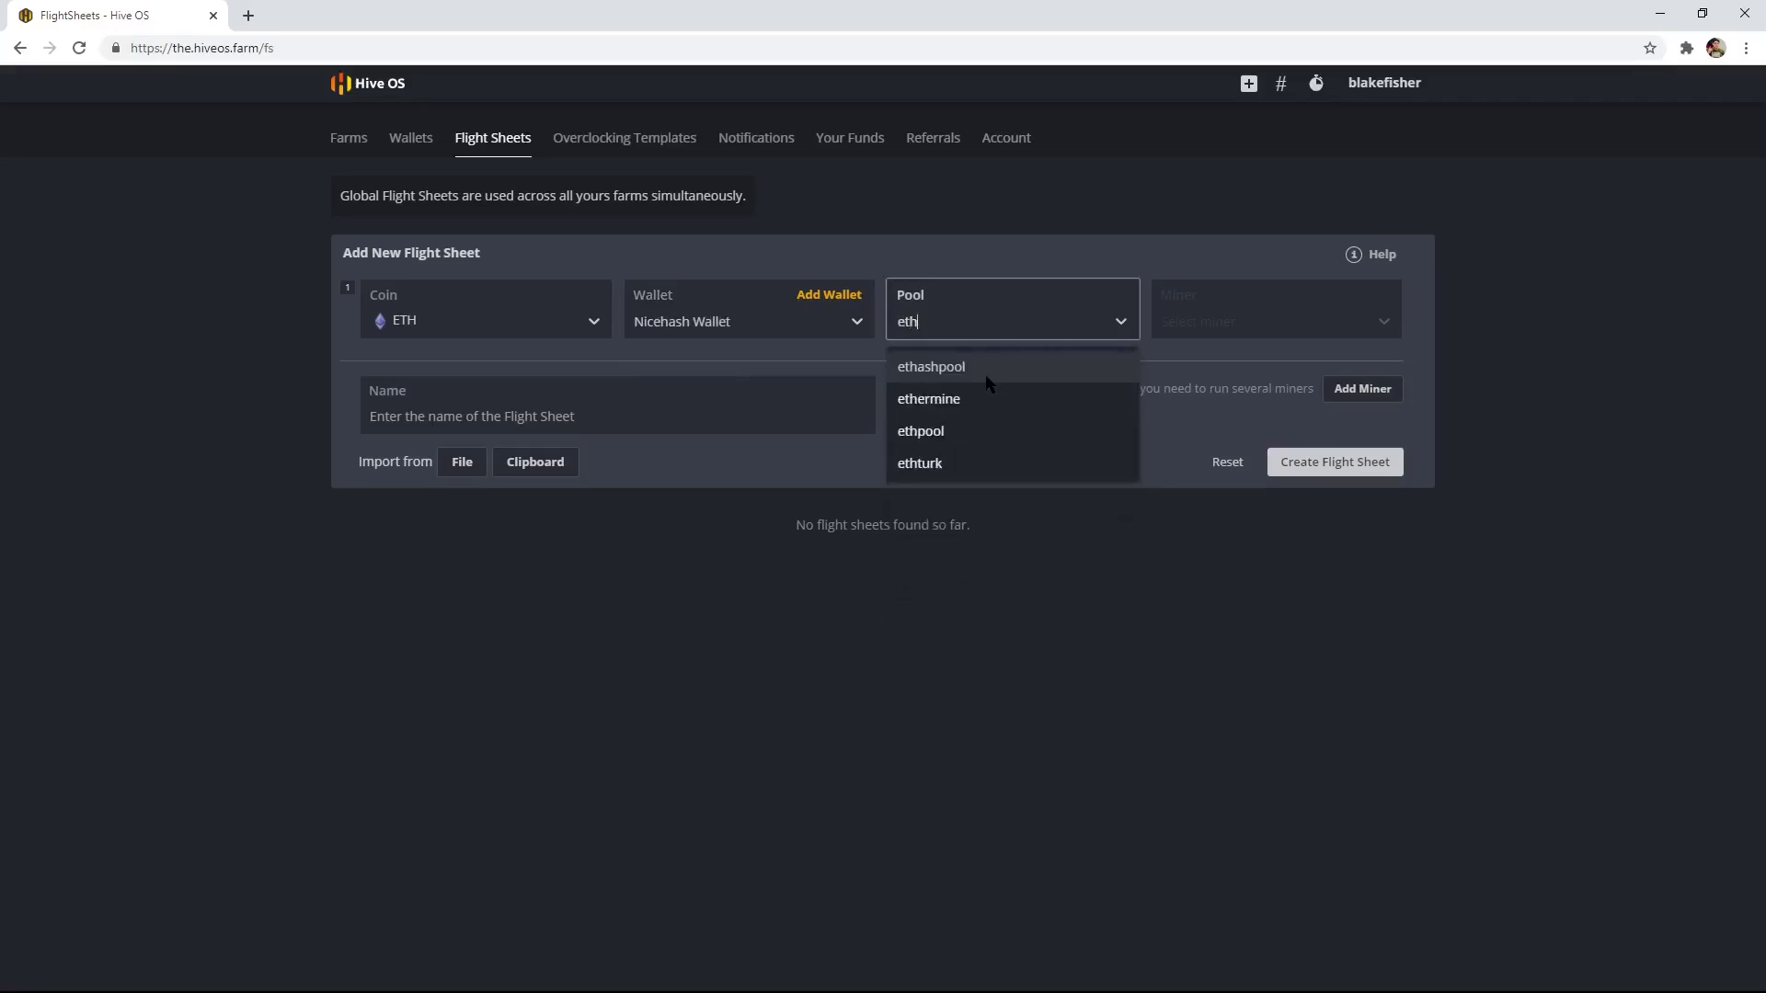
{"action": "left_click", "coordinate": [984, 368]}
{"action": "left_click", "coordinate": [649, 517]}
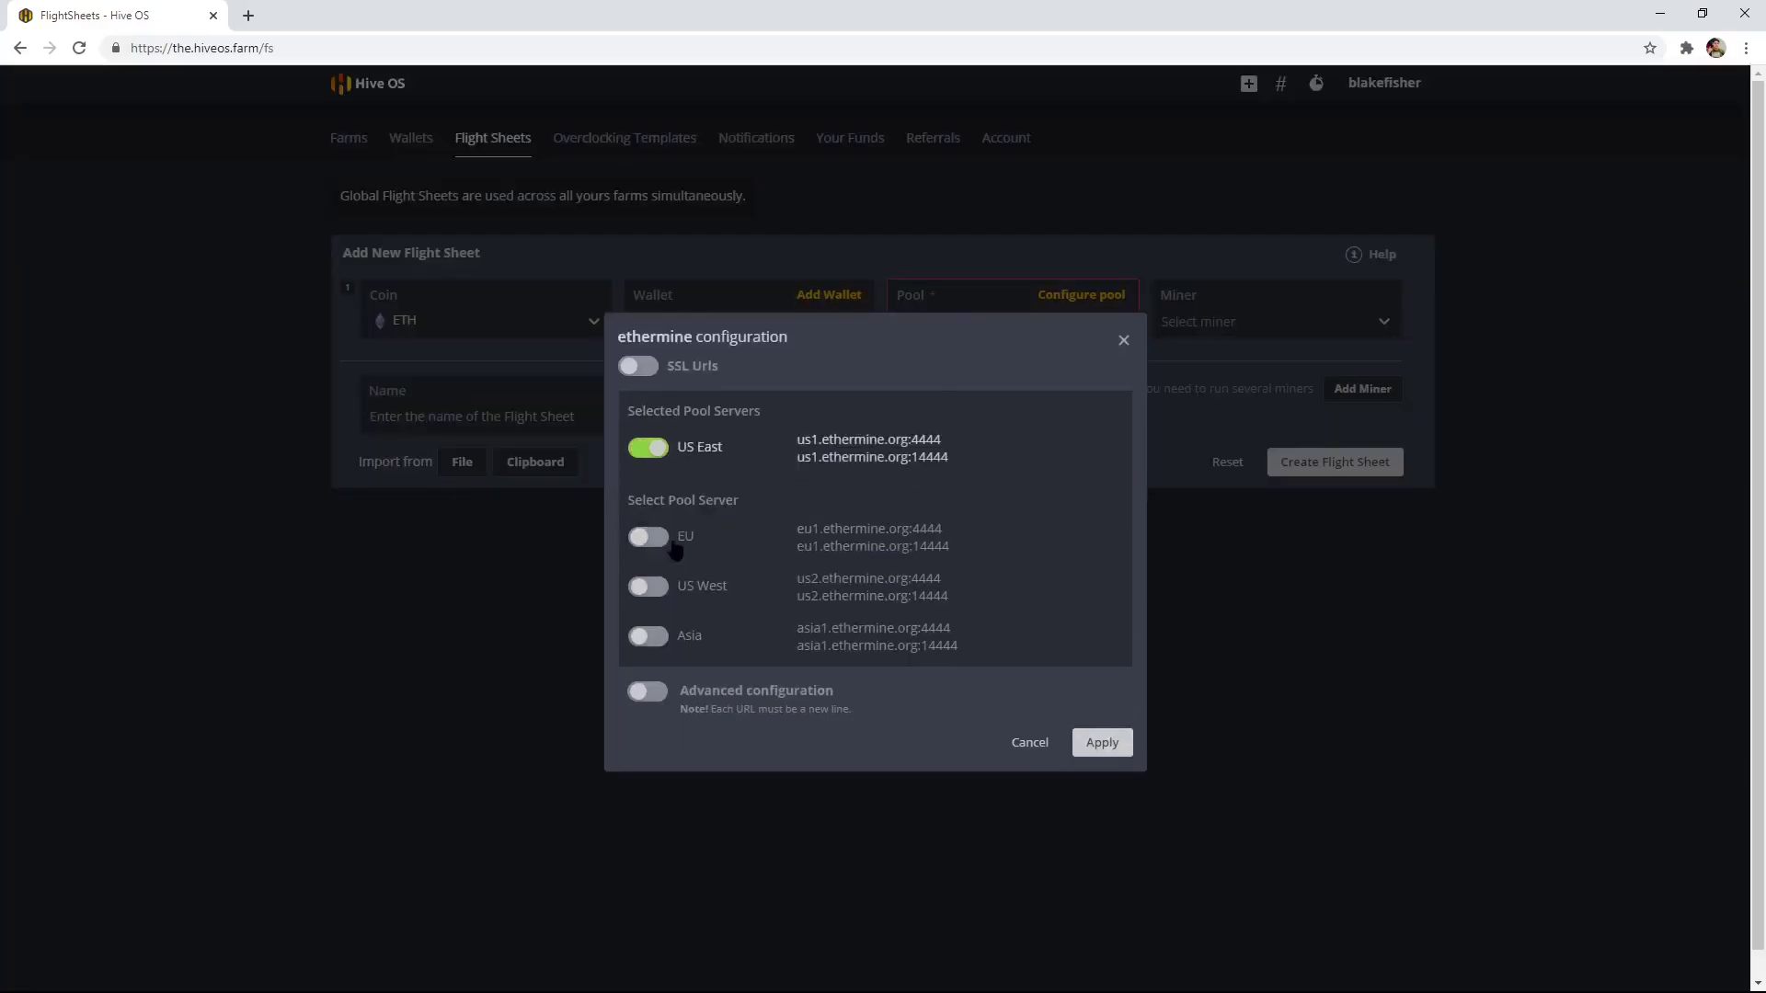
{"action": "left_click", "coordinate": [1103, 738]}
Step: Choose PhoenixMiner as the miner, name the flight sheet Phoenixminer, and create it
{"action": "left_click", "coordinate": [1306, 314]}
{"action": "type", "text": "ph"}
{"action": "left_click", "coordinate": [1336, 376]}
{"action": "left_click", "coordinate": [580, 409]}
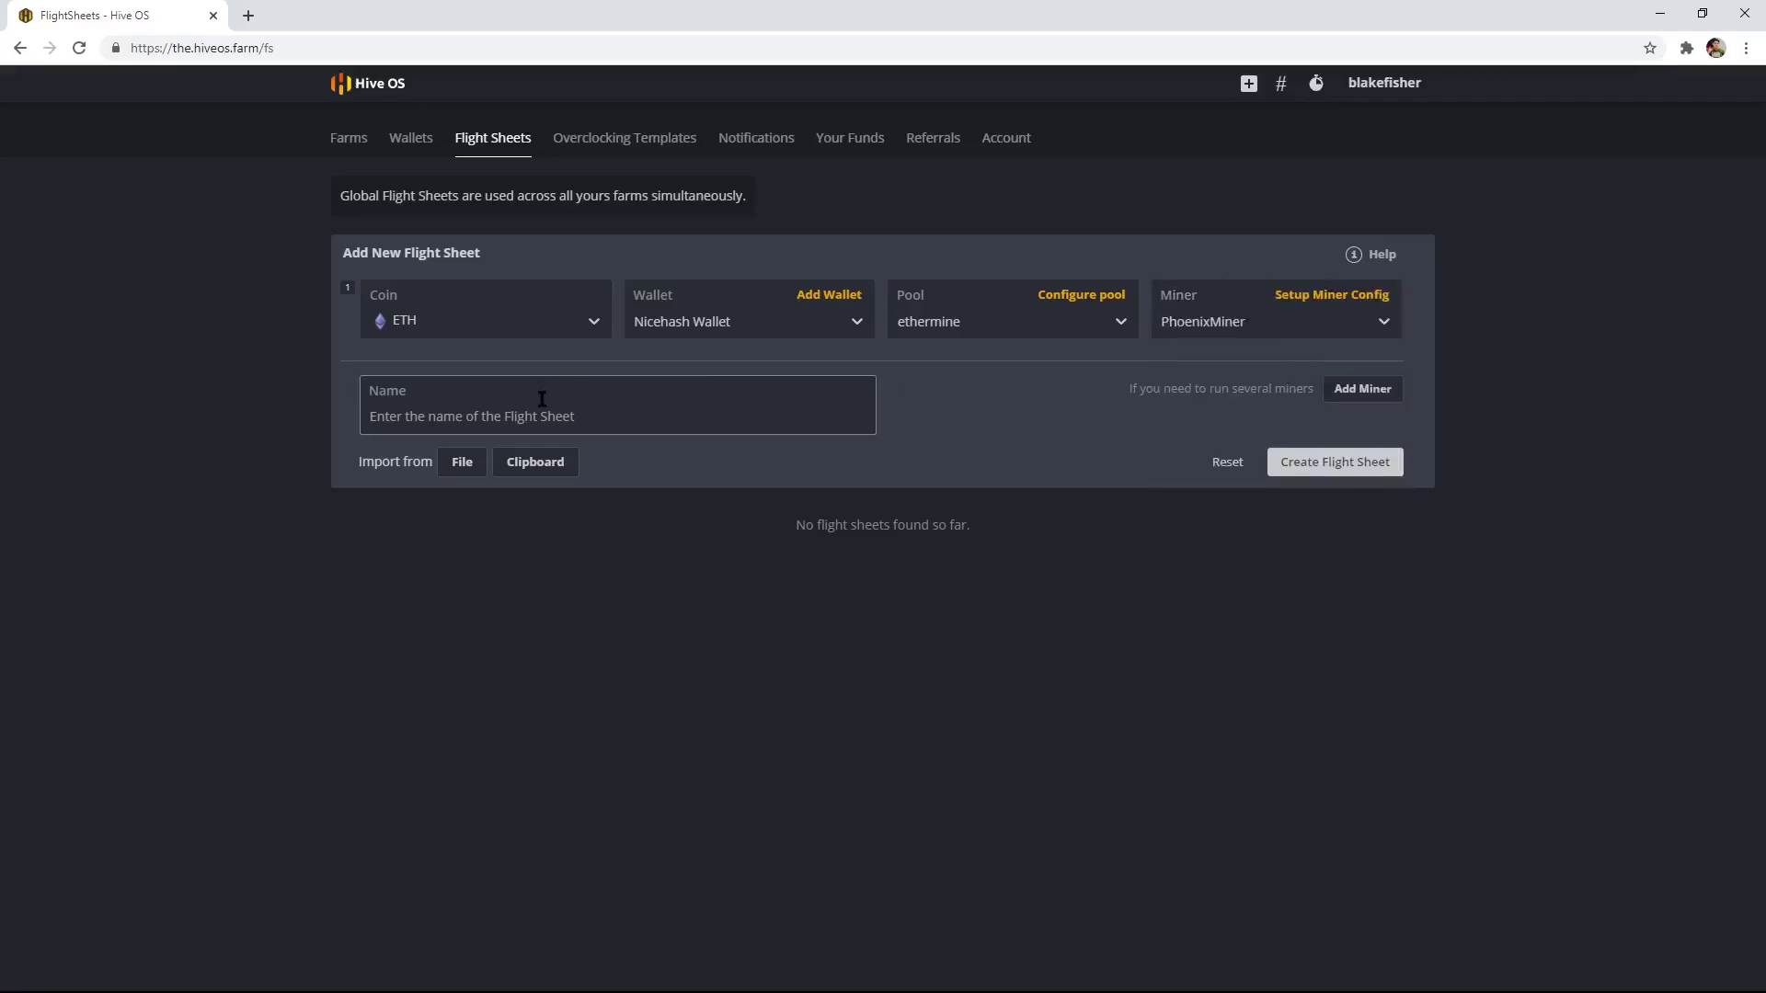
{"action": "type", "text": "Pho"}
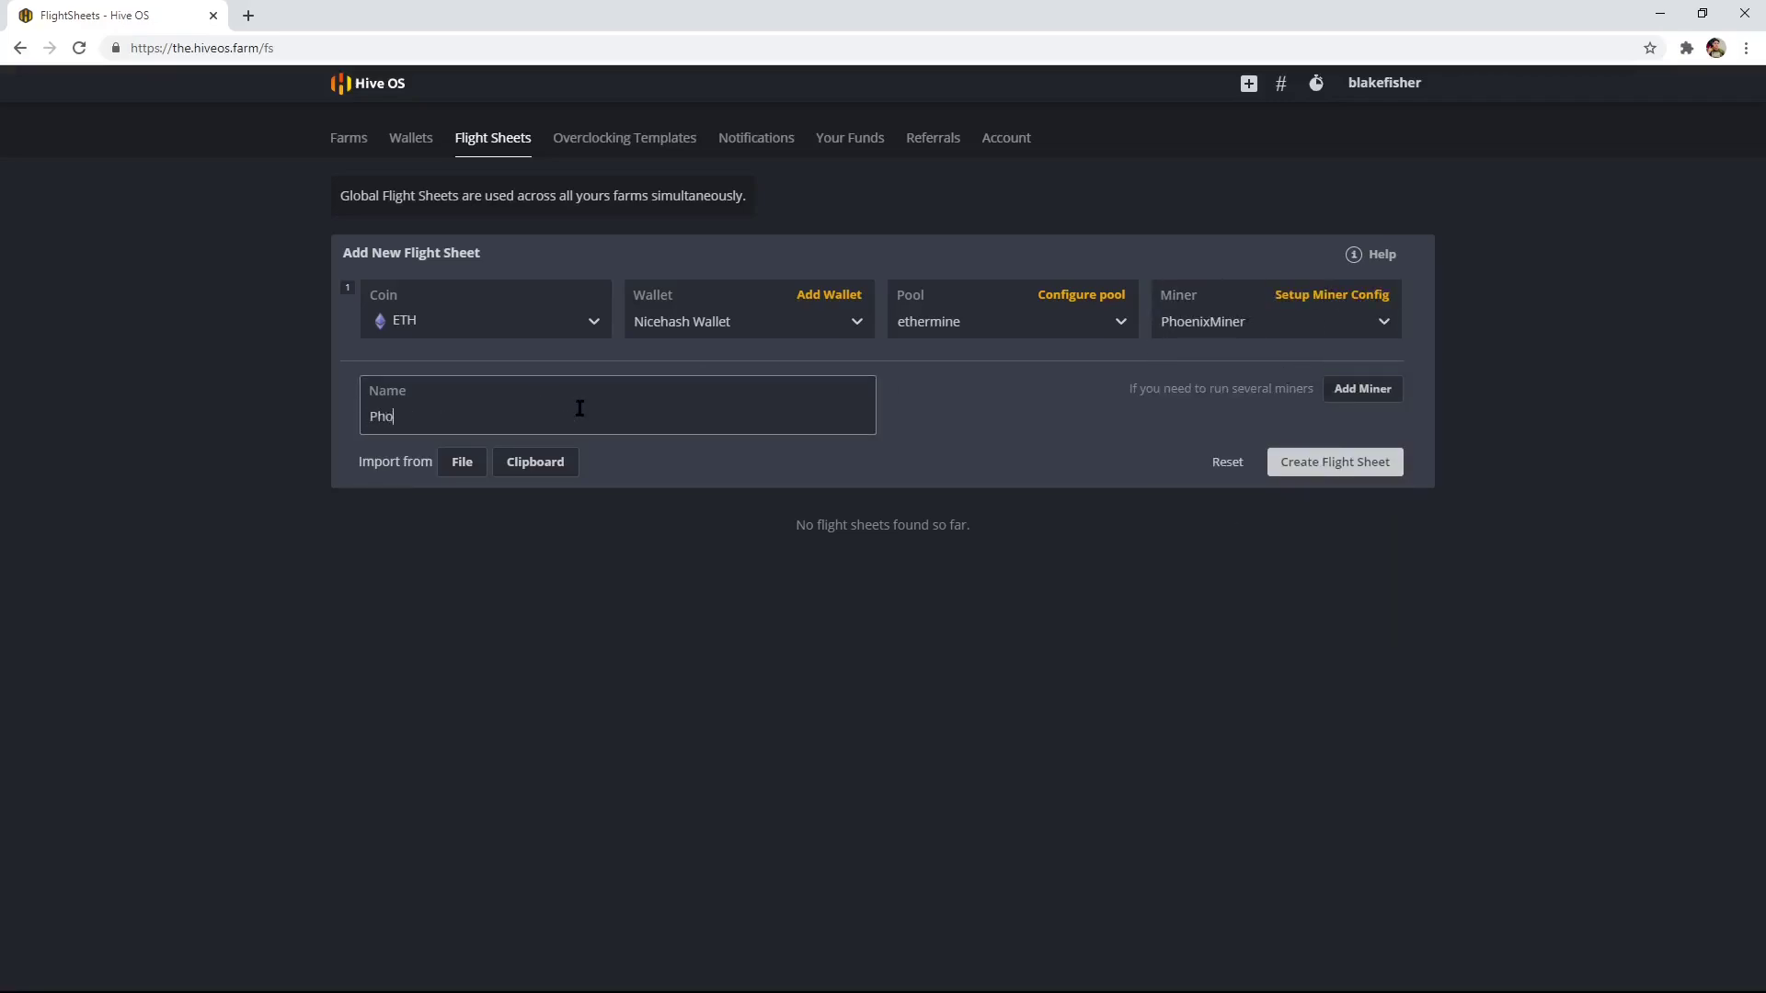
{"action": "type", "text": "enixminer"}
{"action": "left_click", "coordinate": [1377, 471]}
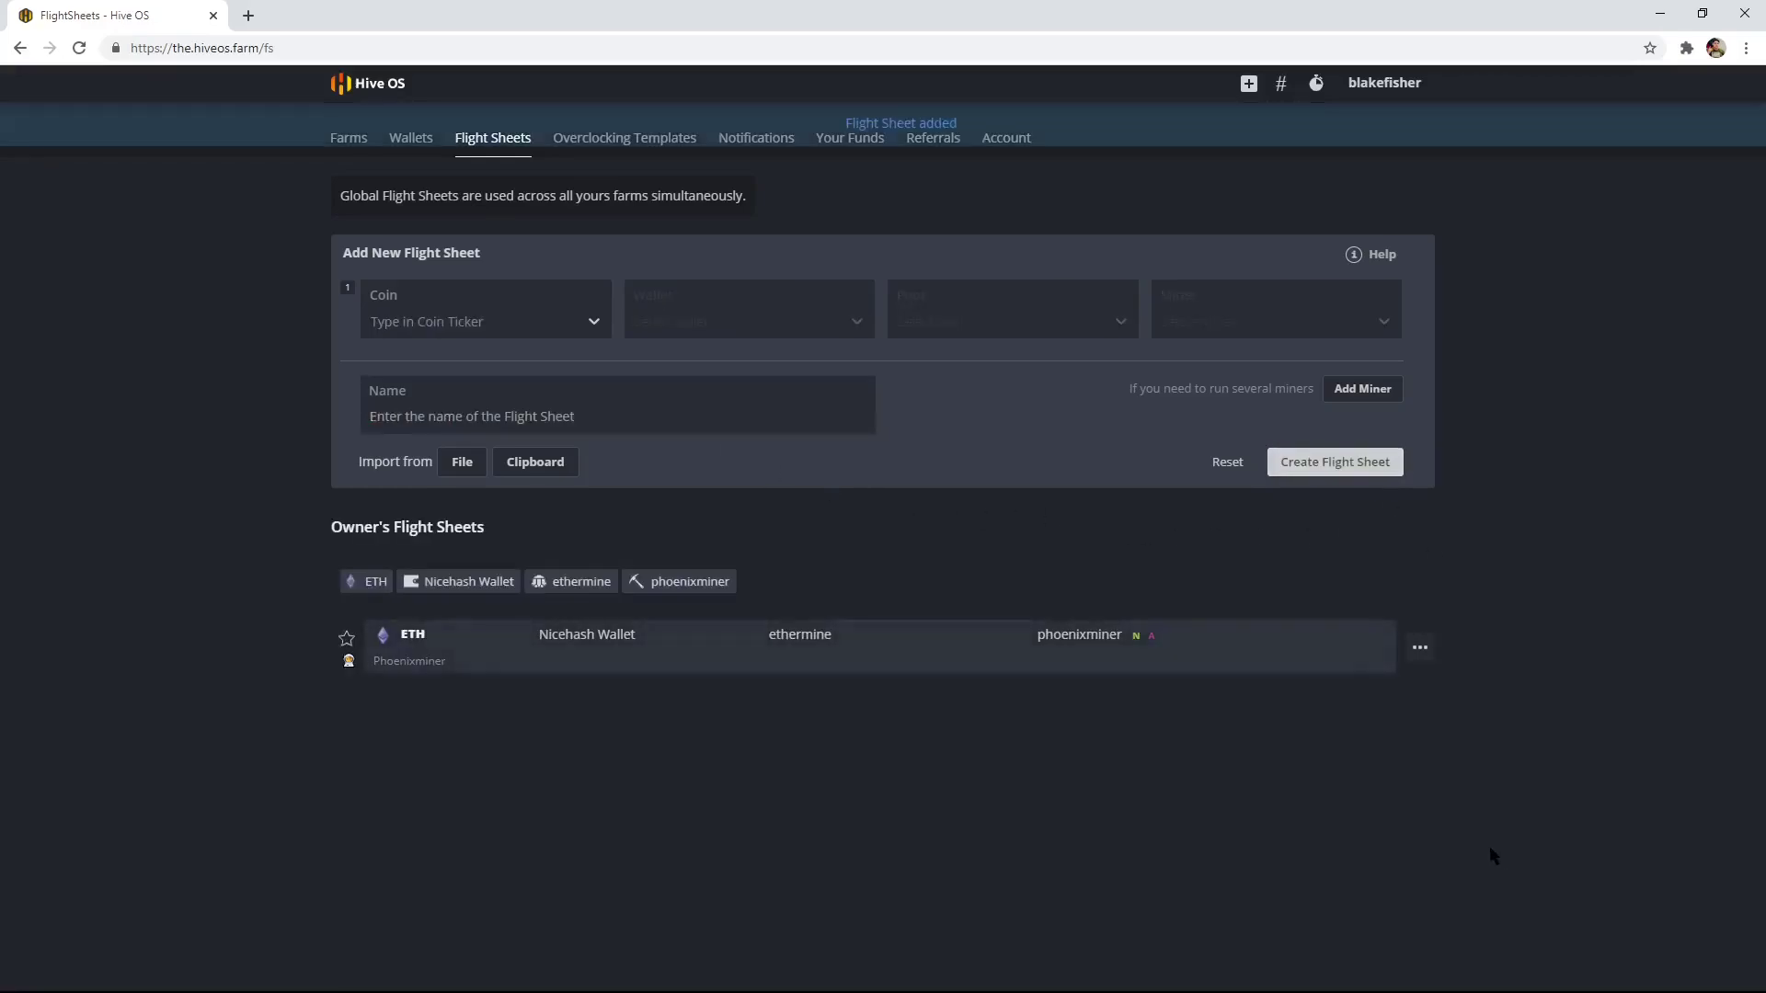
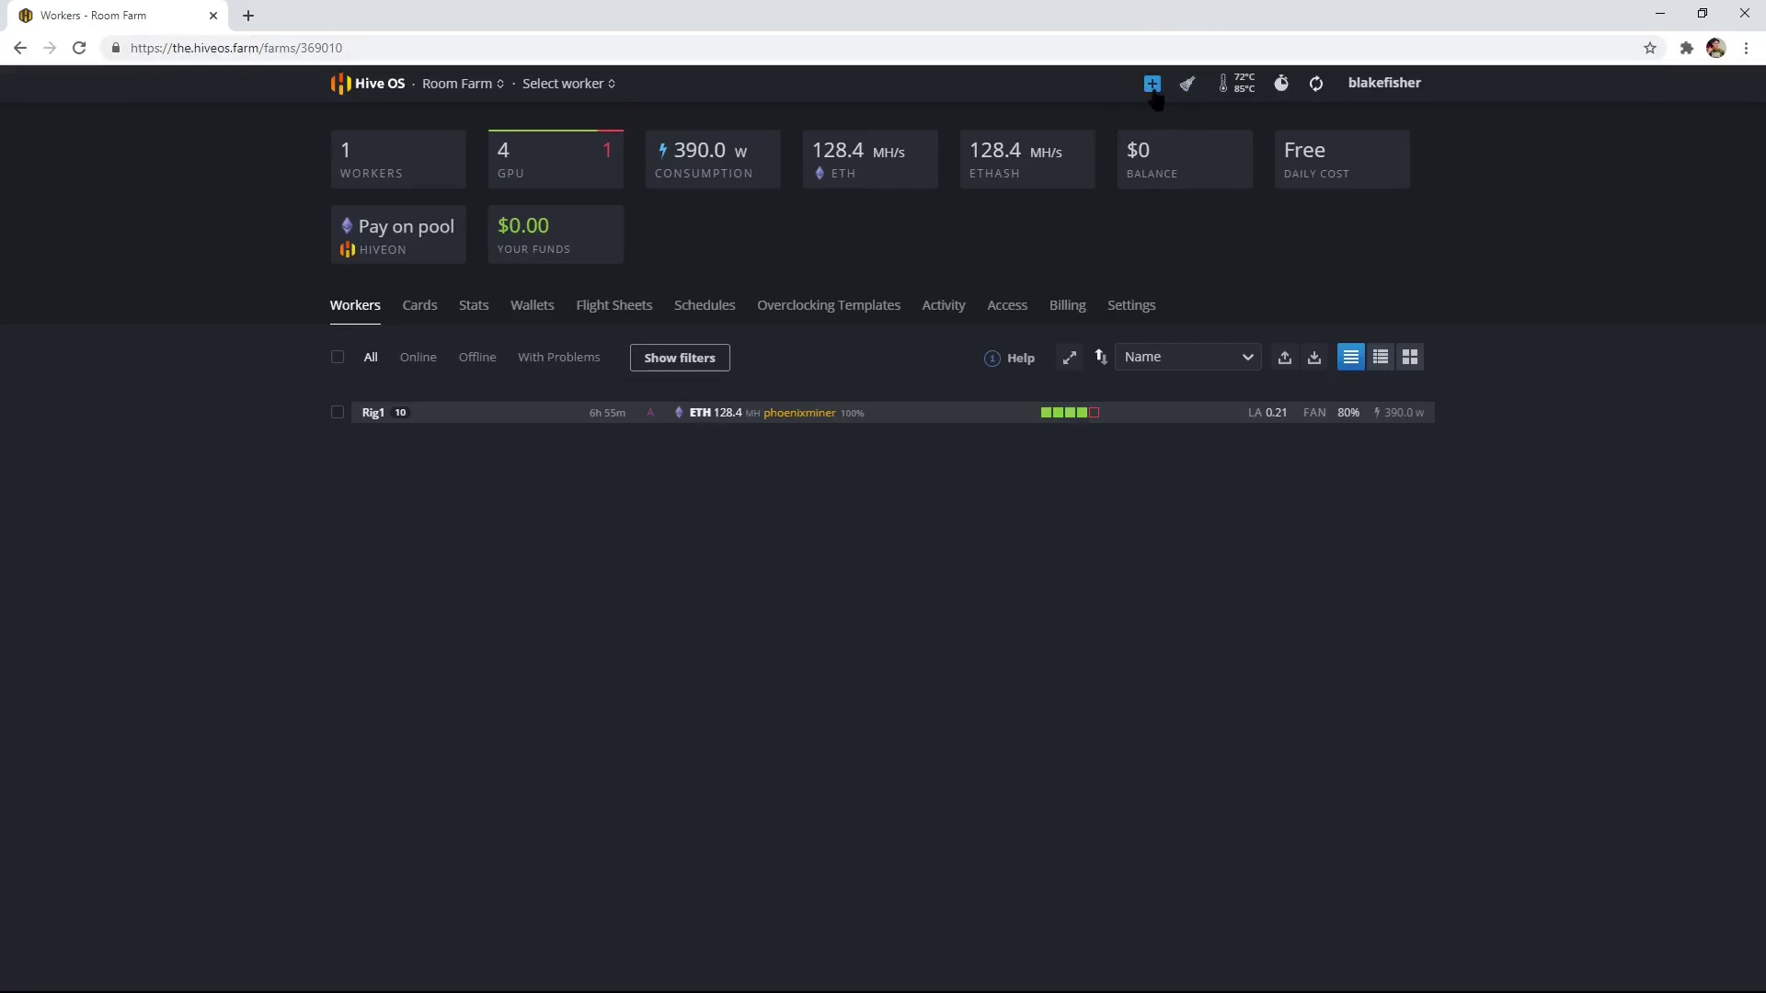
Step: Start a new worker in Room Farm on the GPU platform and name it Rig2
{"action": "left_click", "coordinate": [1208, 138]}
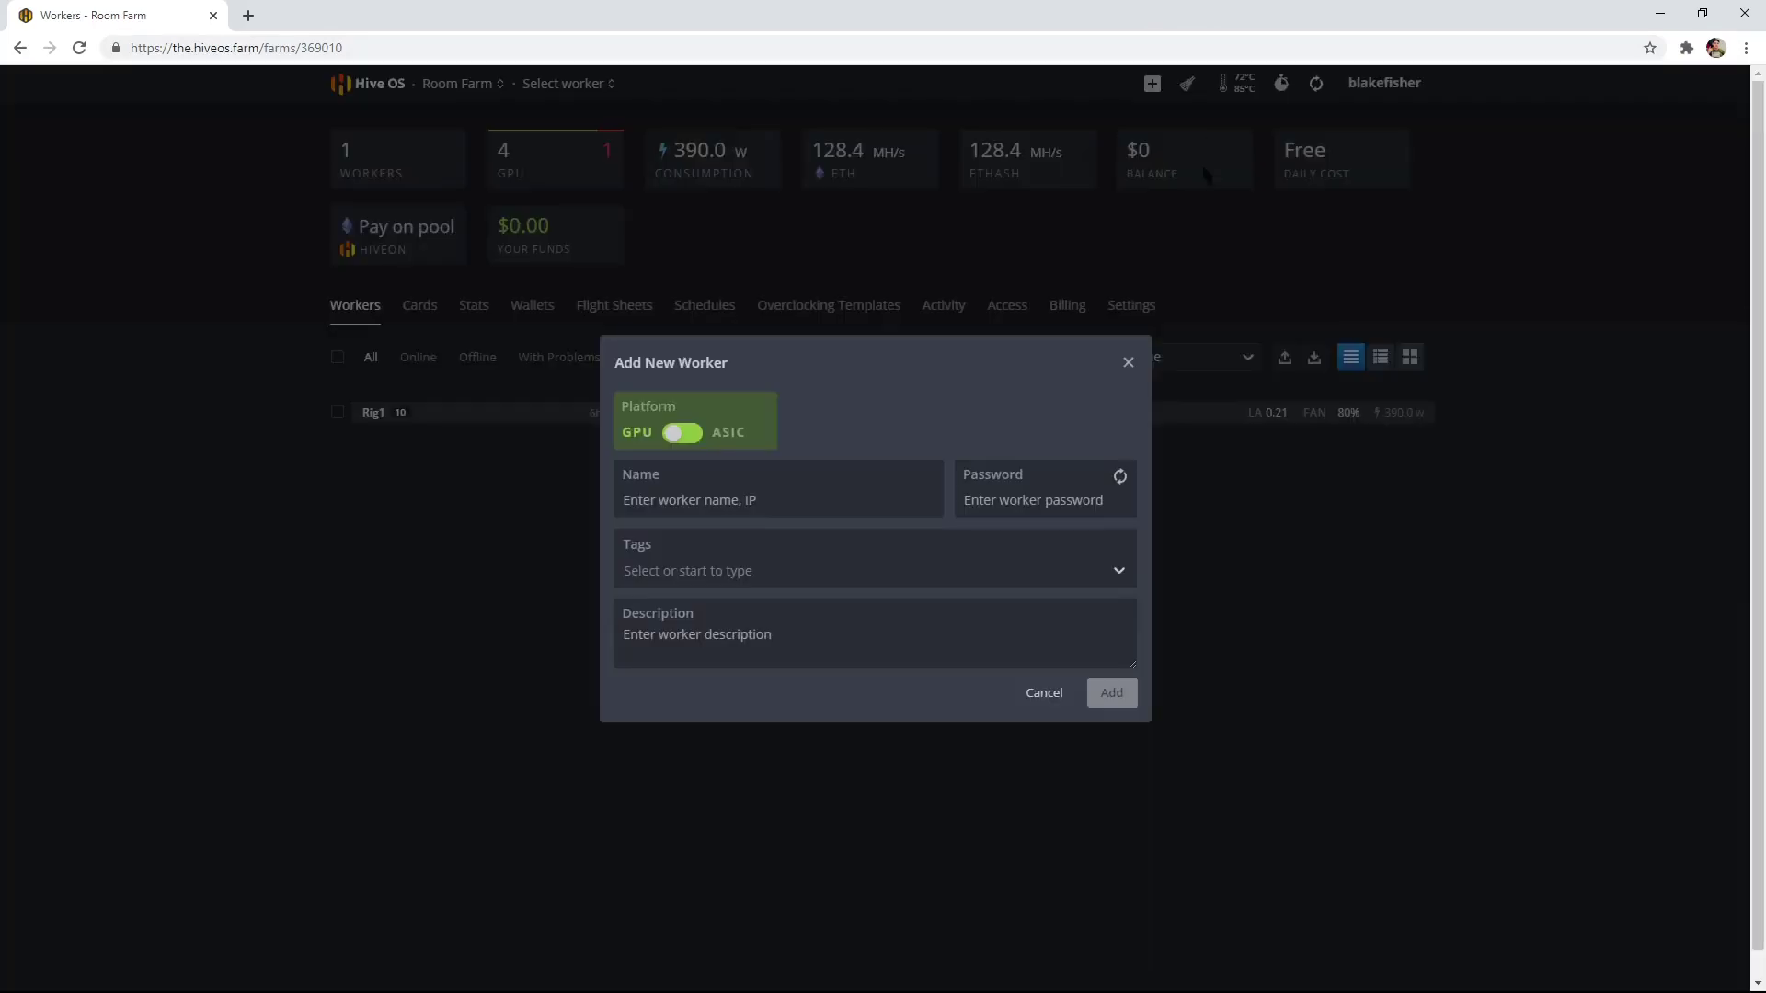
{"action": "left_click", "coordinate": [656, 439]}
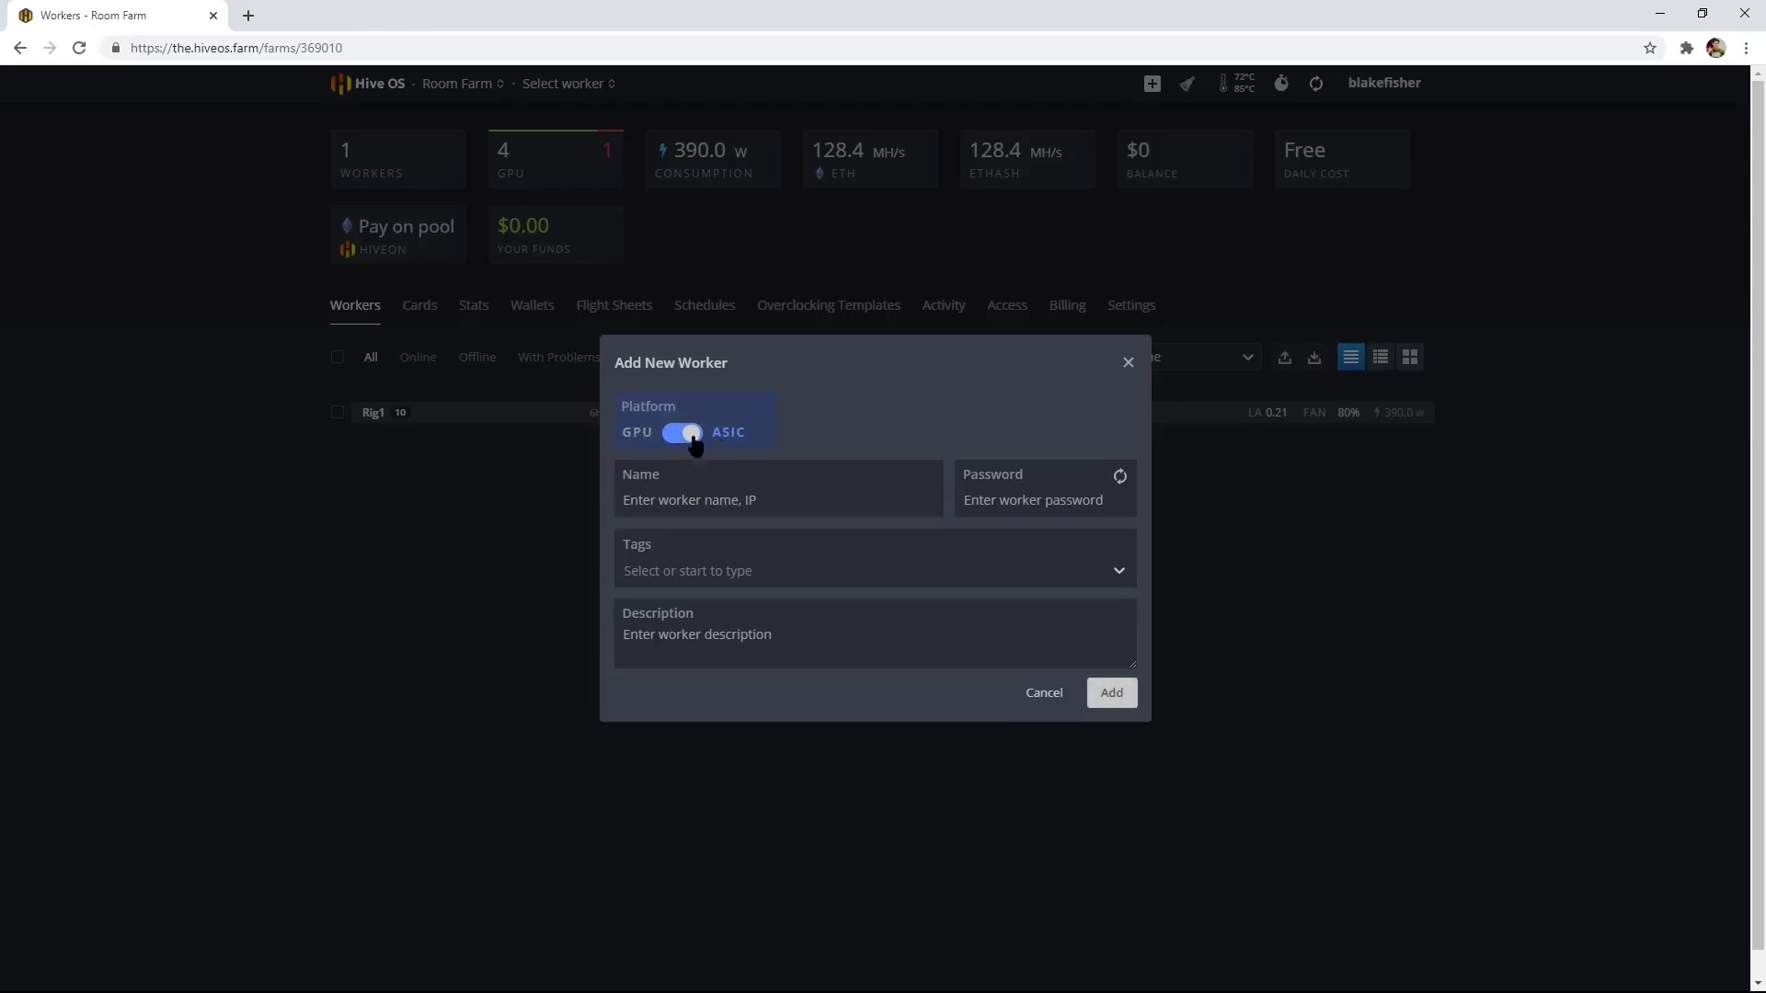
{"action": "left_click", "coordinate": [688, 435]}
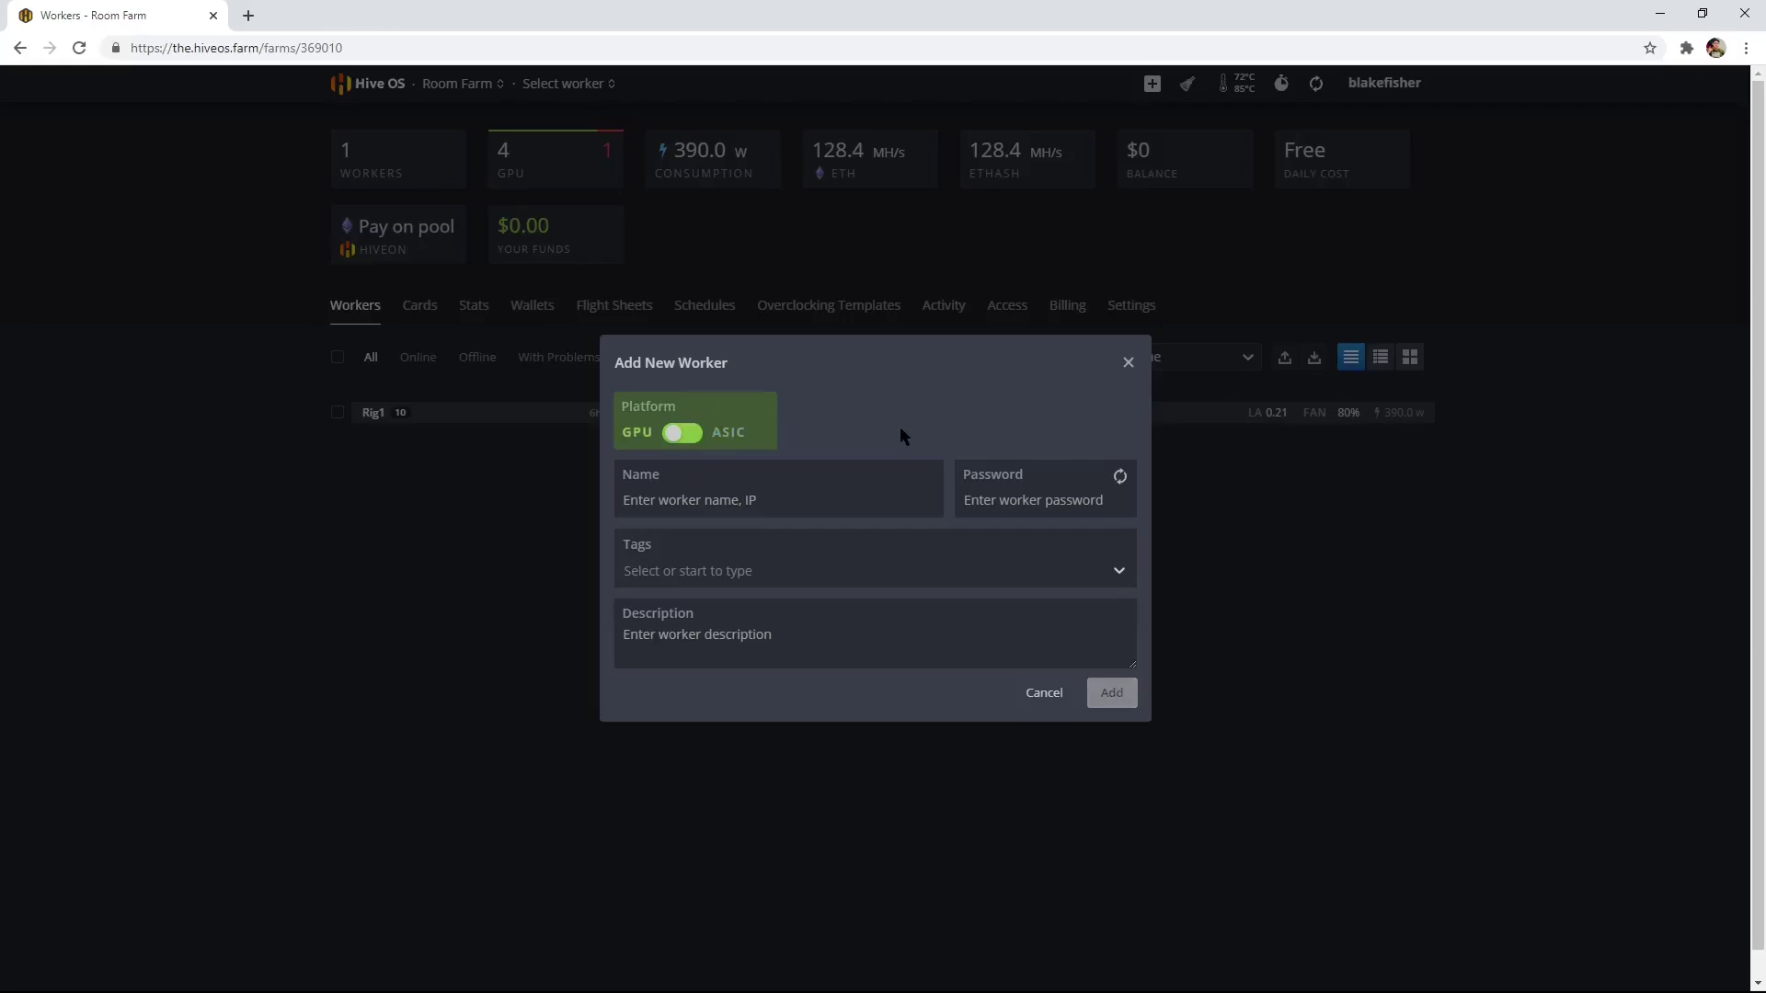
{"action": "left_click", "coordinate": [764, 496]}
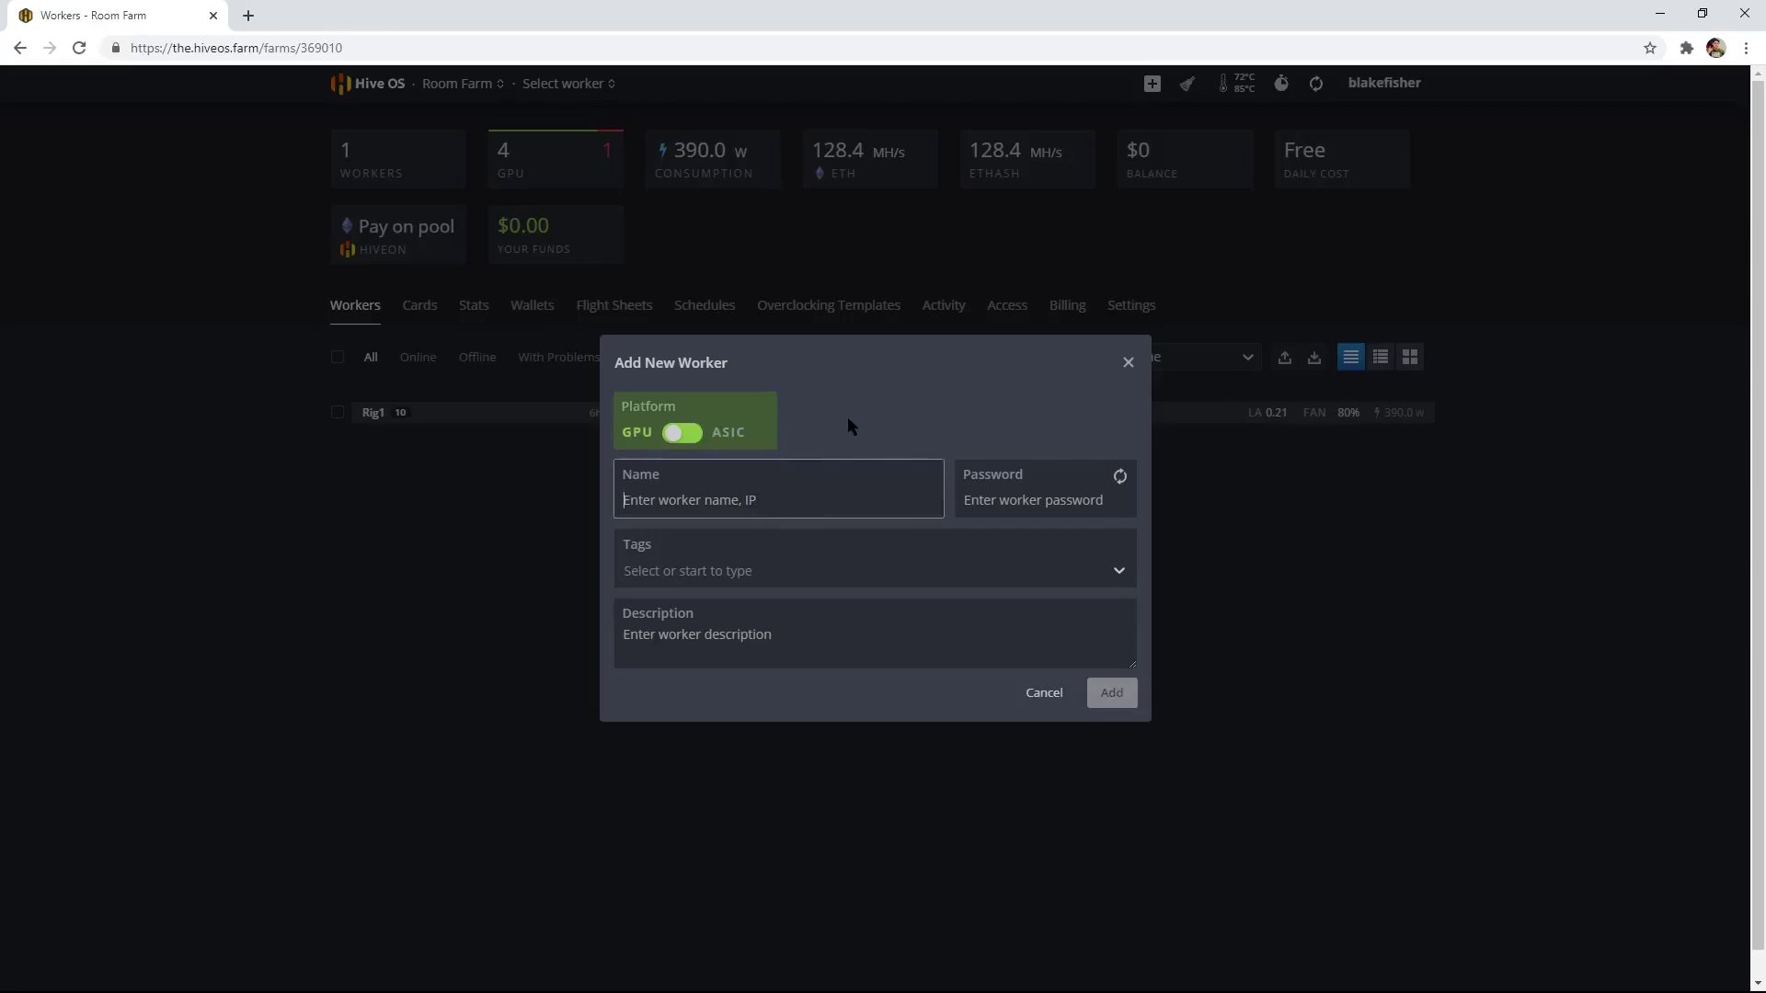
{"action": "type", "text": "Rig2"}
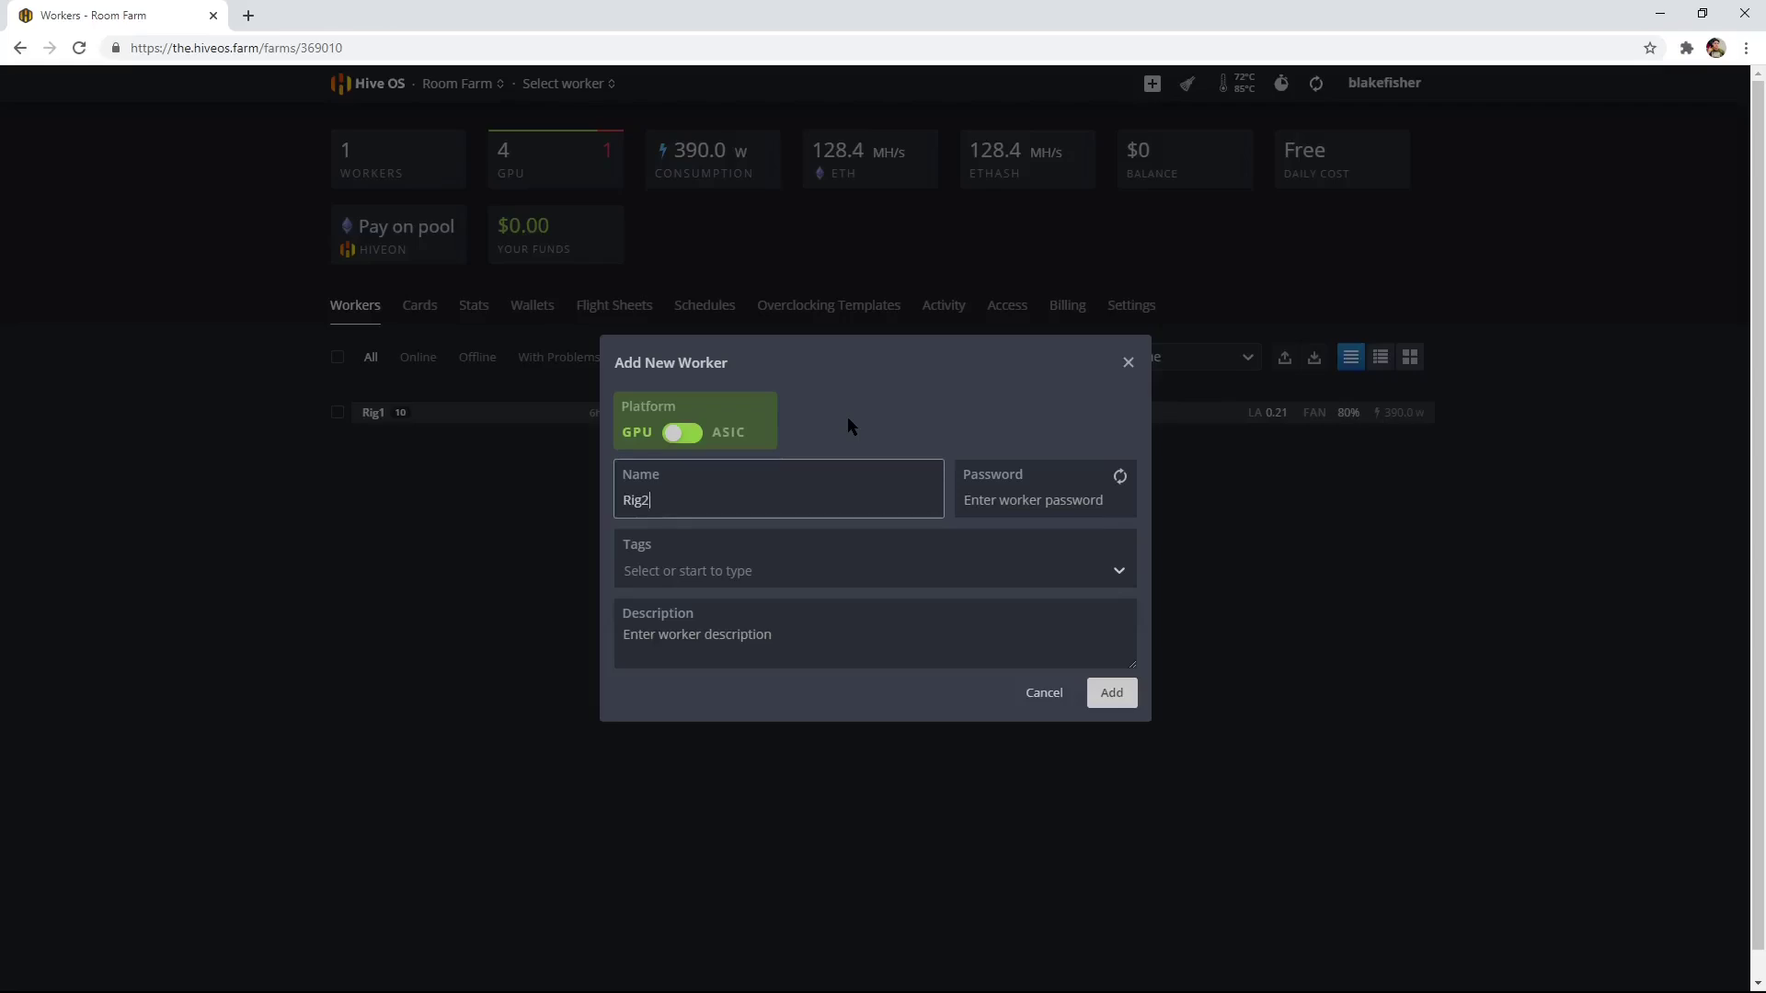
Step: Generate a random password in the new worker's password field
{"action": "left_click", "coordinate": [1093, 478]}
{"action": "left_click", "coordinate": [1119, 476]}
{"action": "double_click", "coordinate": [1026, 502]}
{"action": "left_click", "coordinate": [1002, 445]}
{"action": "left_click_drag", "start_coordinate": [1031, 501], "coordinate": [985, 501]}
{"action": "left_click", "coordinate": [986, 501]}
{"action": "double_click", "coordinate": [1039, 501]}
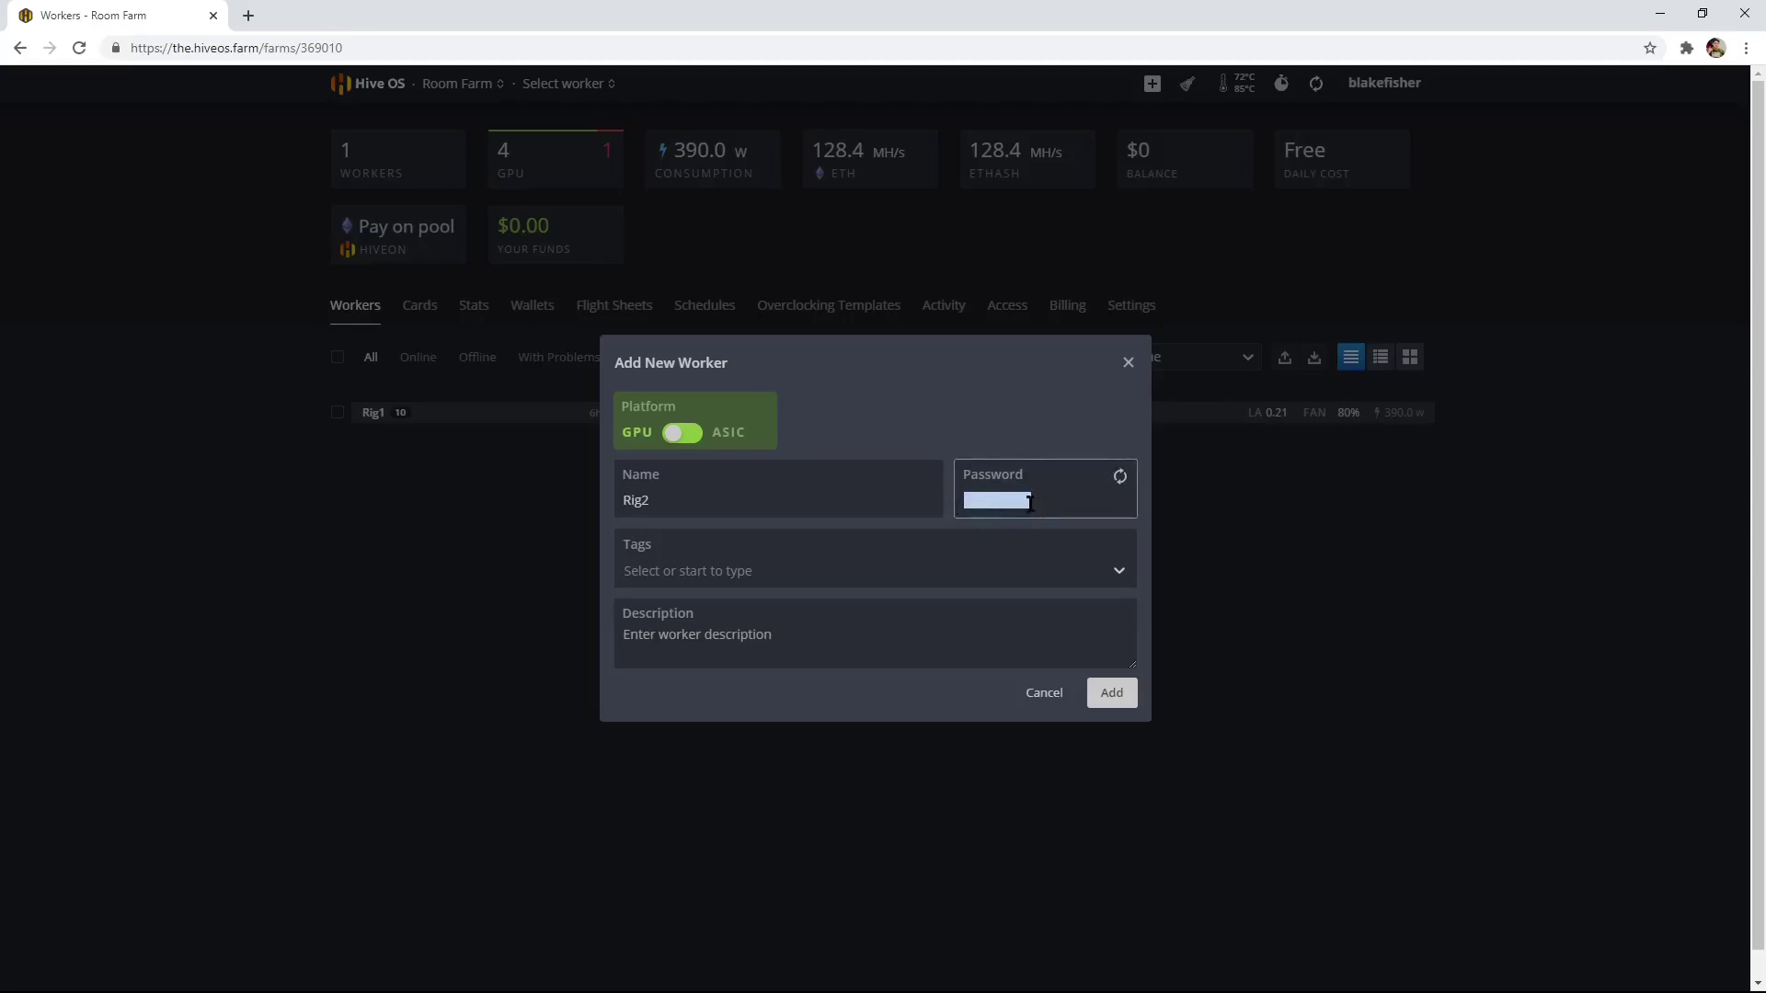
{"action": "key", "text": "Right"}
Step: Tag the worker AMD, describe it as "AMD Rig2", and add it to the farm
{"action": "left_click", "coordinate": [962, 565]}
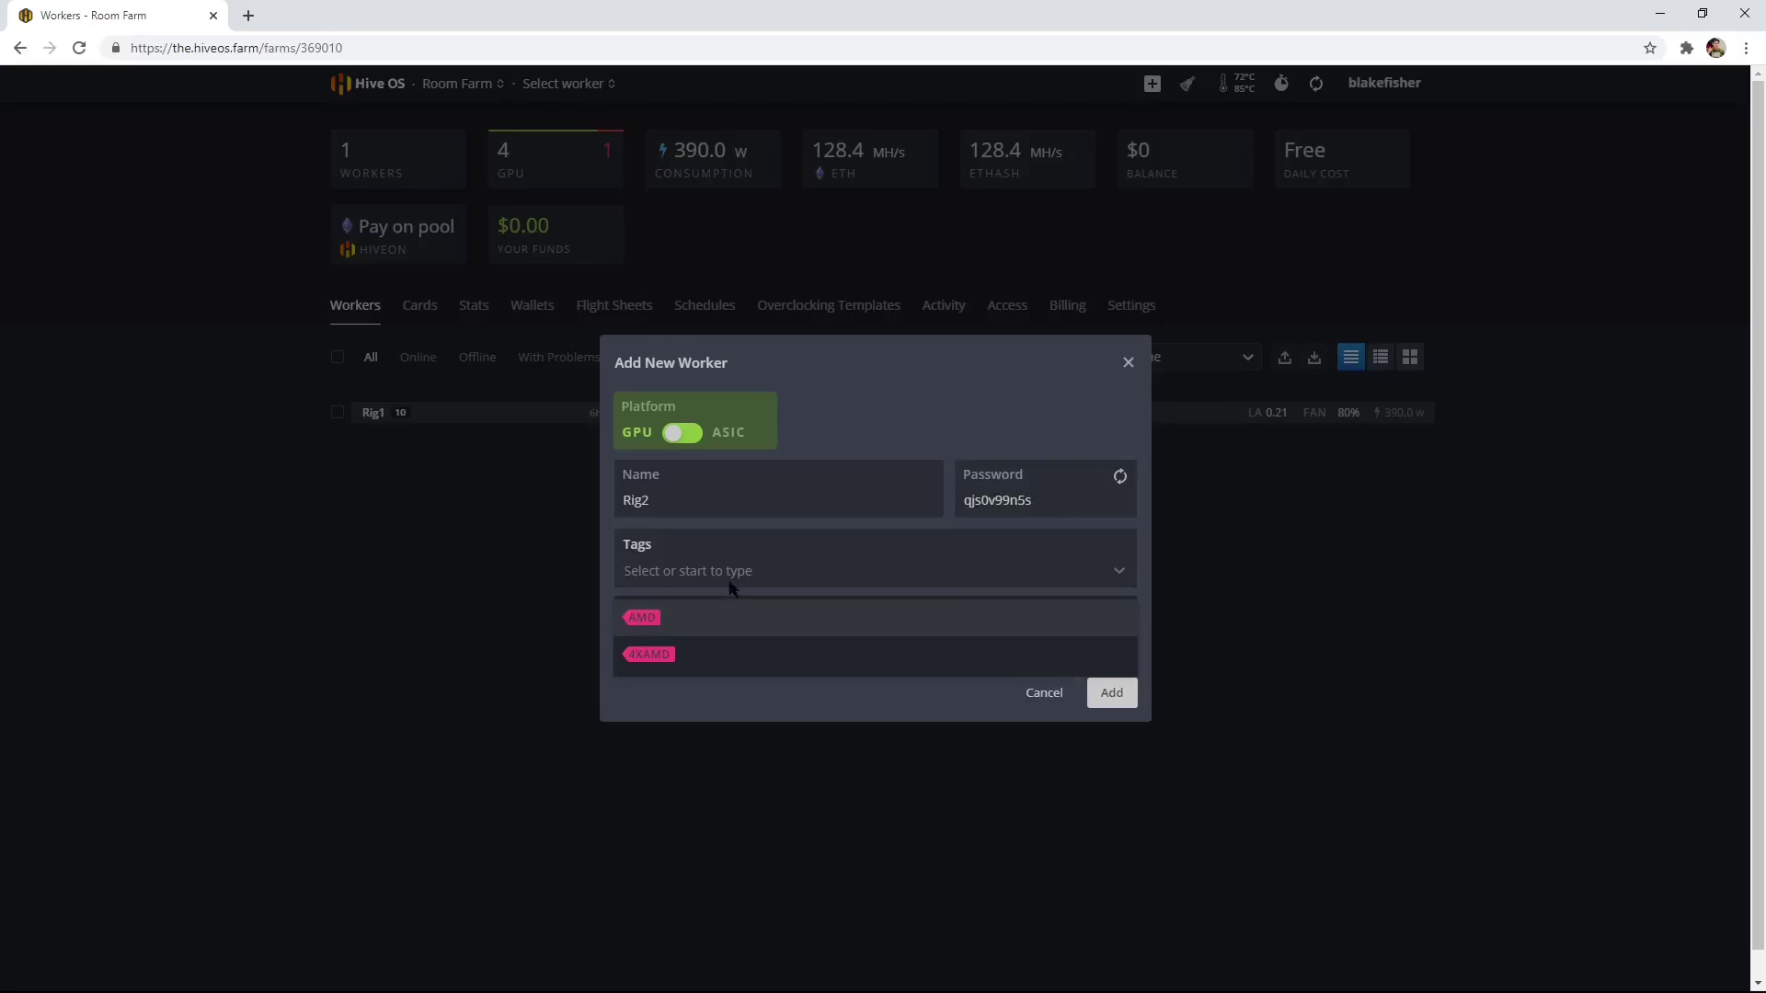
{"action": "left_click", "coordinate": [644, 621]}
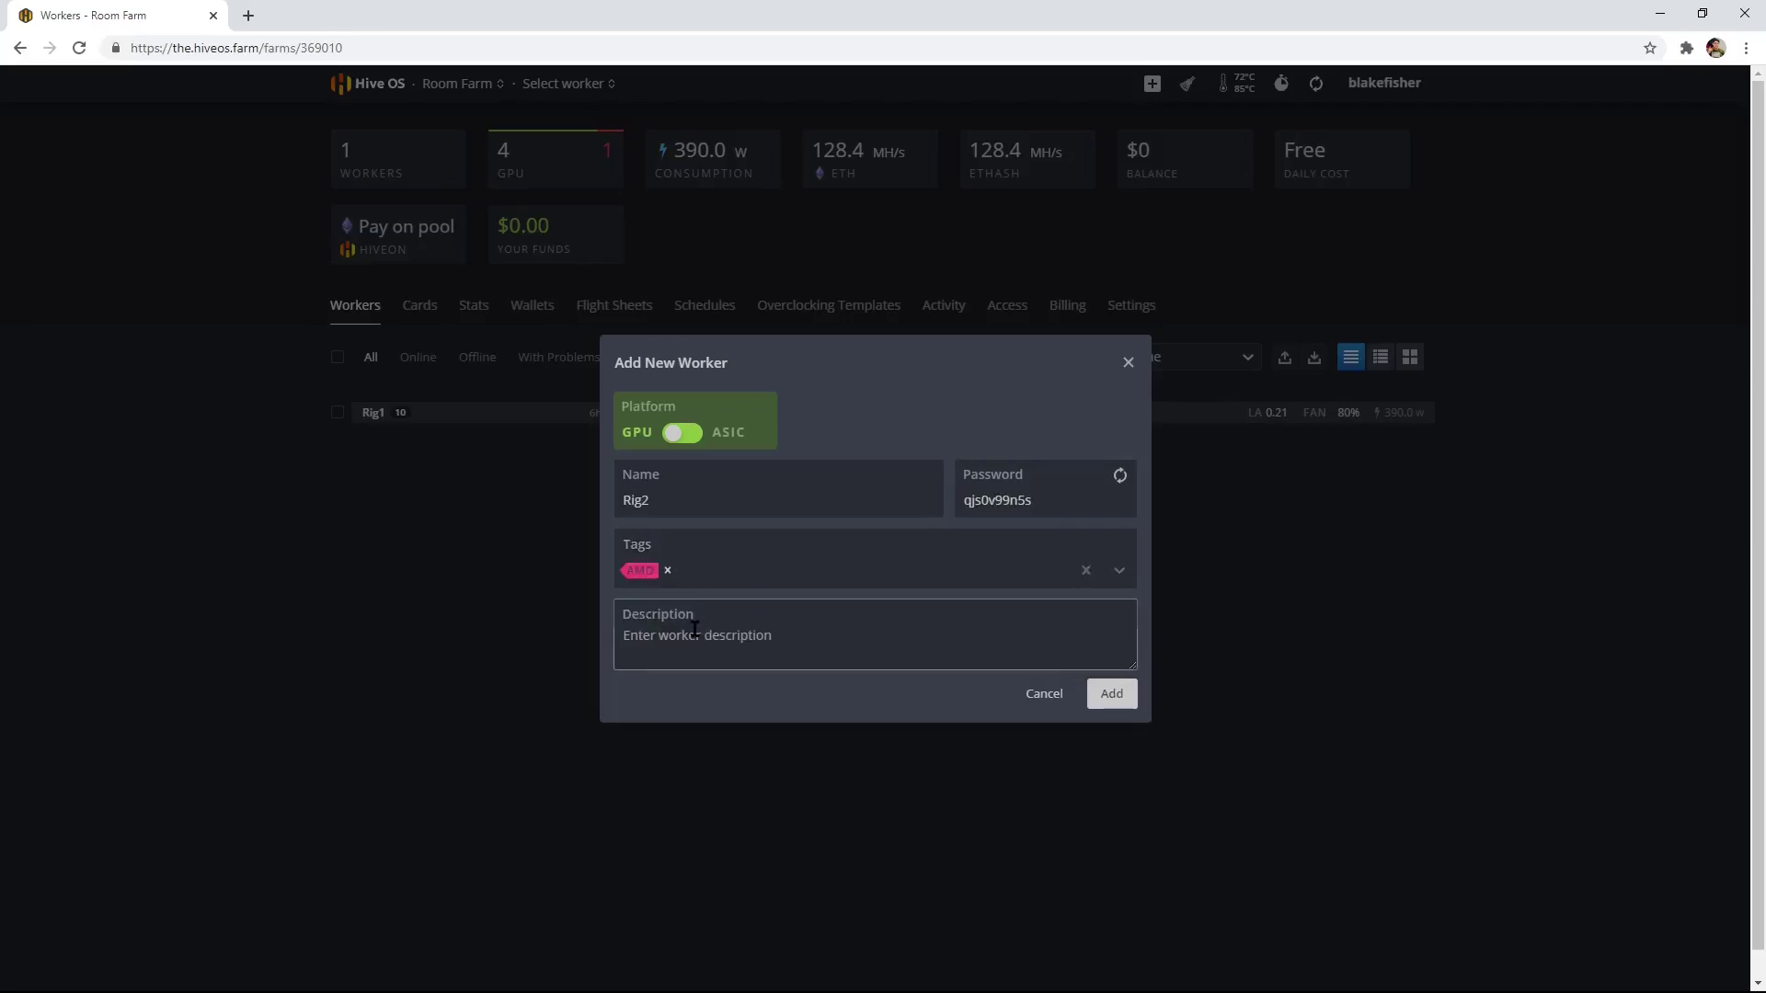
{"action": "left_click", "coordinate": [821, 650]}
{"action": "type", "text": "AMD Rig2"}
{"action": "left_click", "coordinate": [1120, 699]}
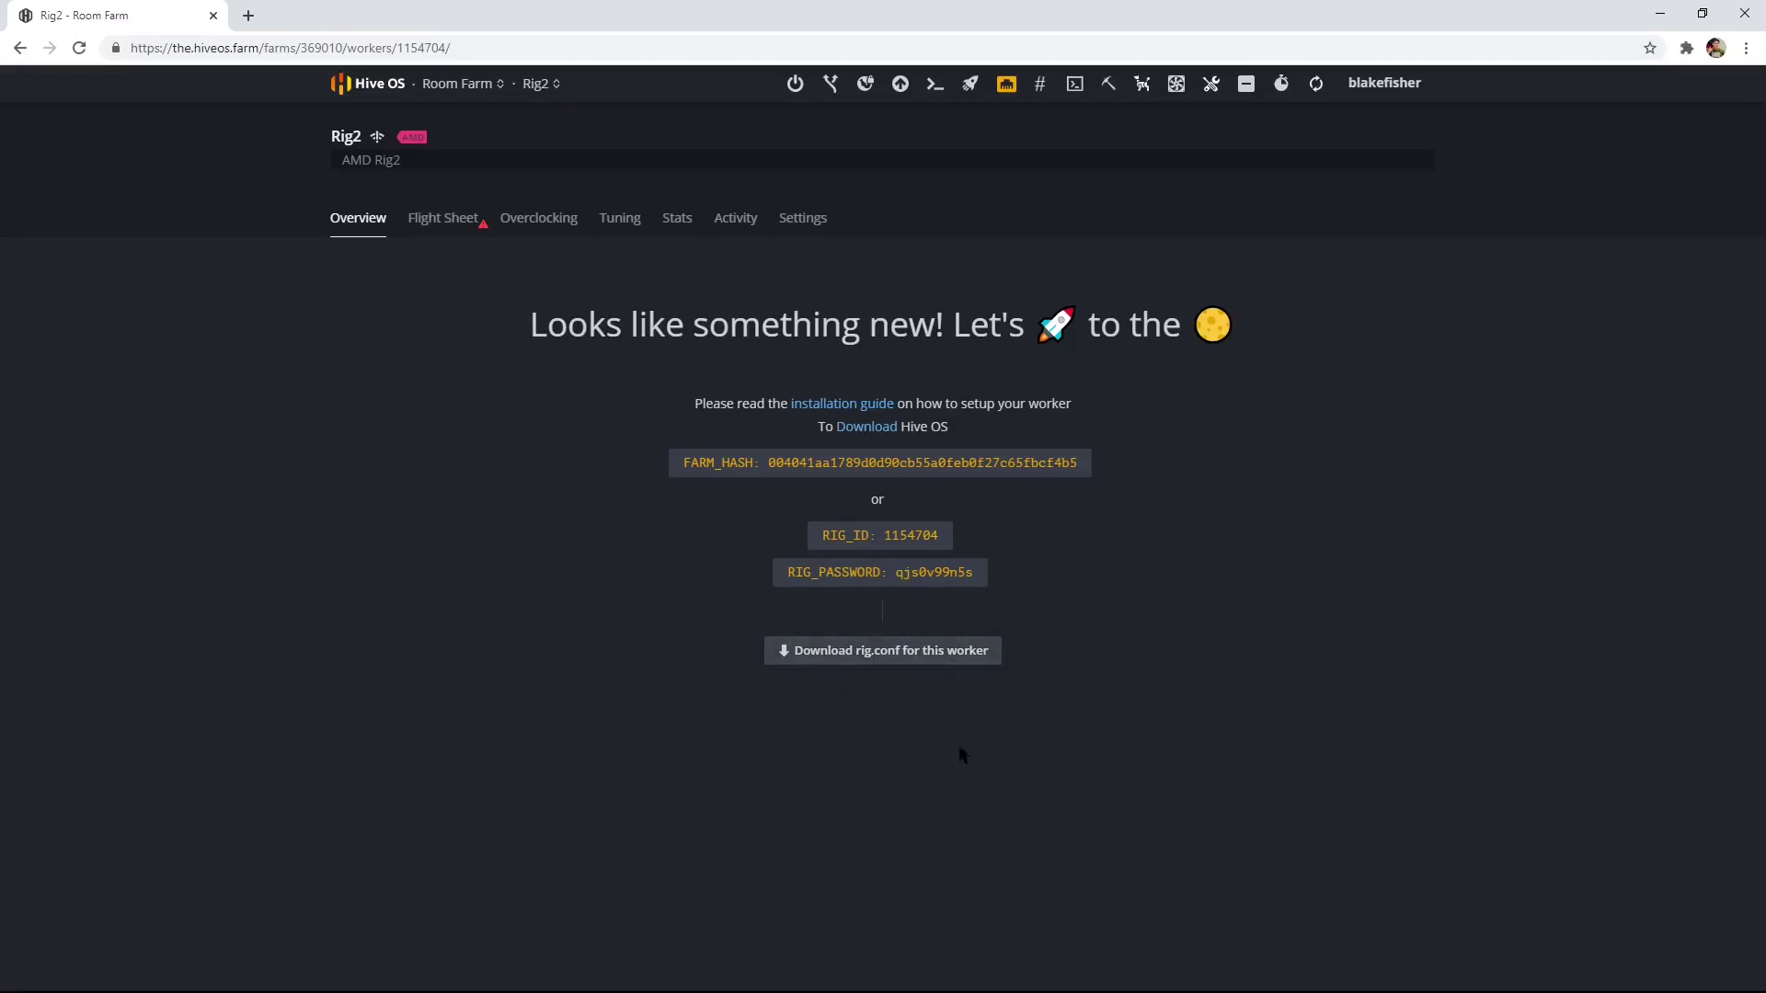
Step: Download the rig.conf file for Rig2
{"action": "left_click", "coordinate": [878, 660]}
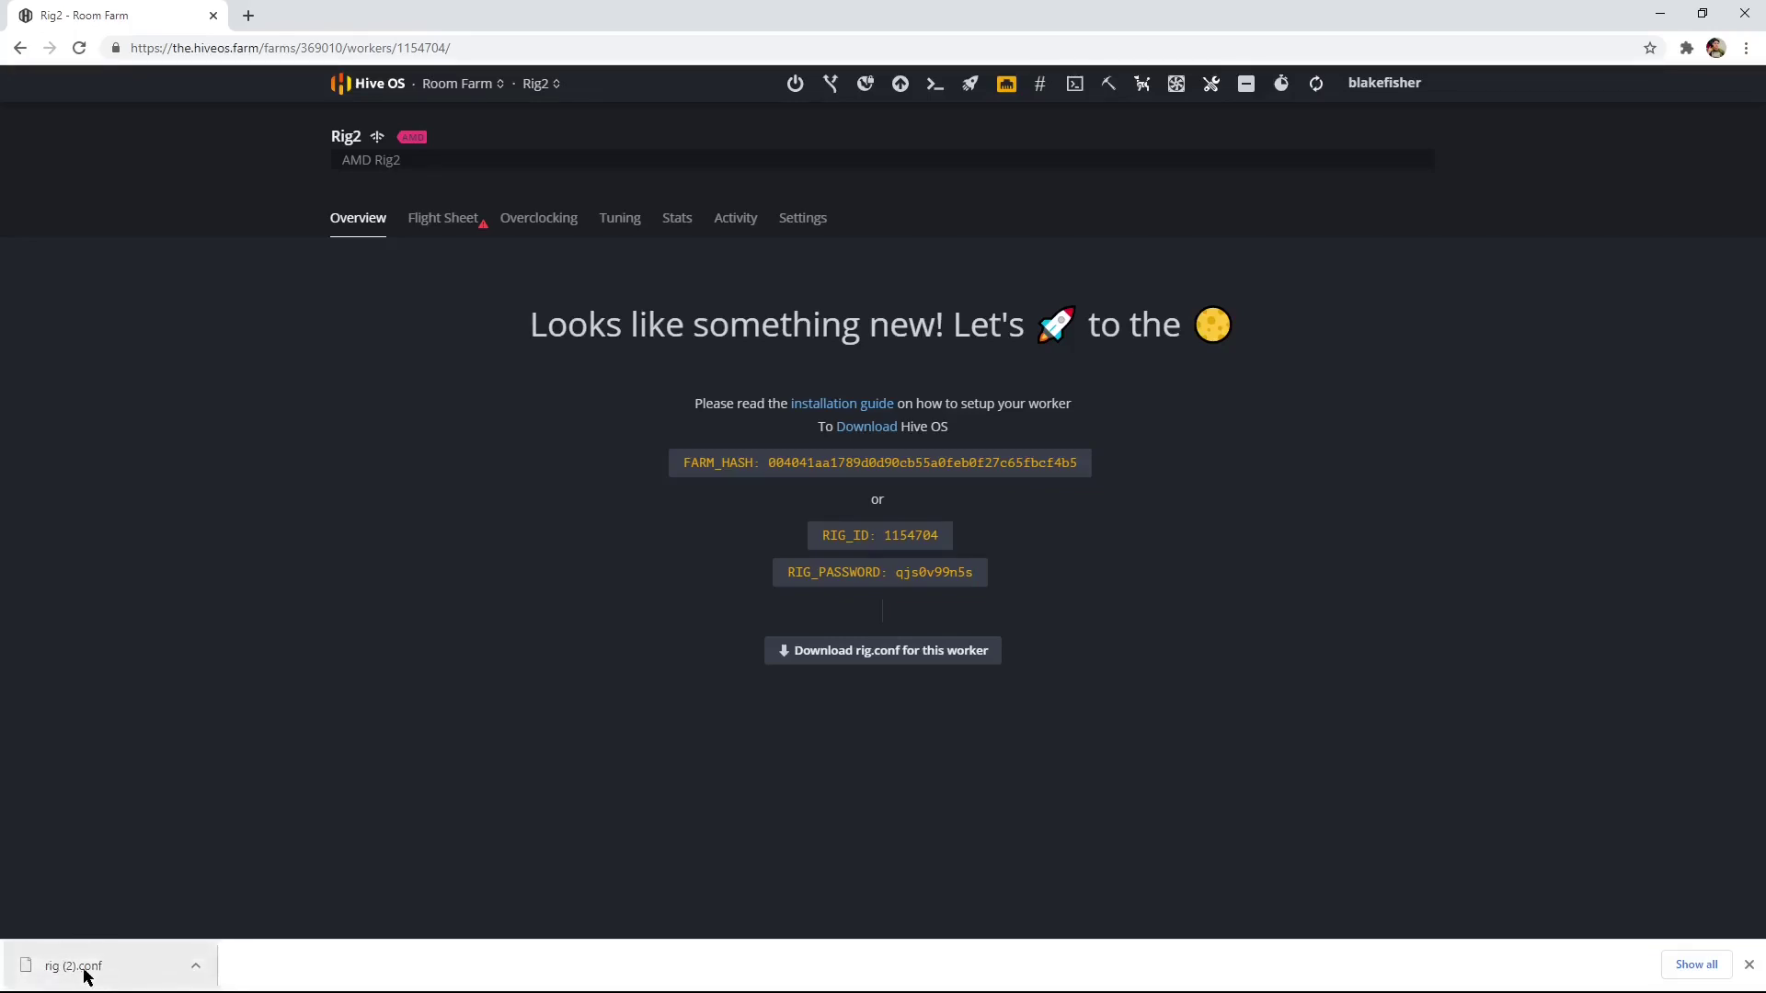
{"action": "left_click_drag", "start_coordinate": [32, 971], "coordinate": [291, 5]}
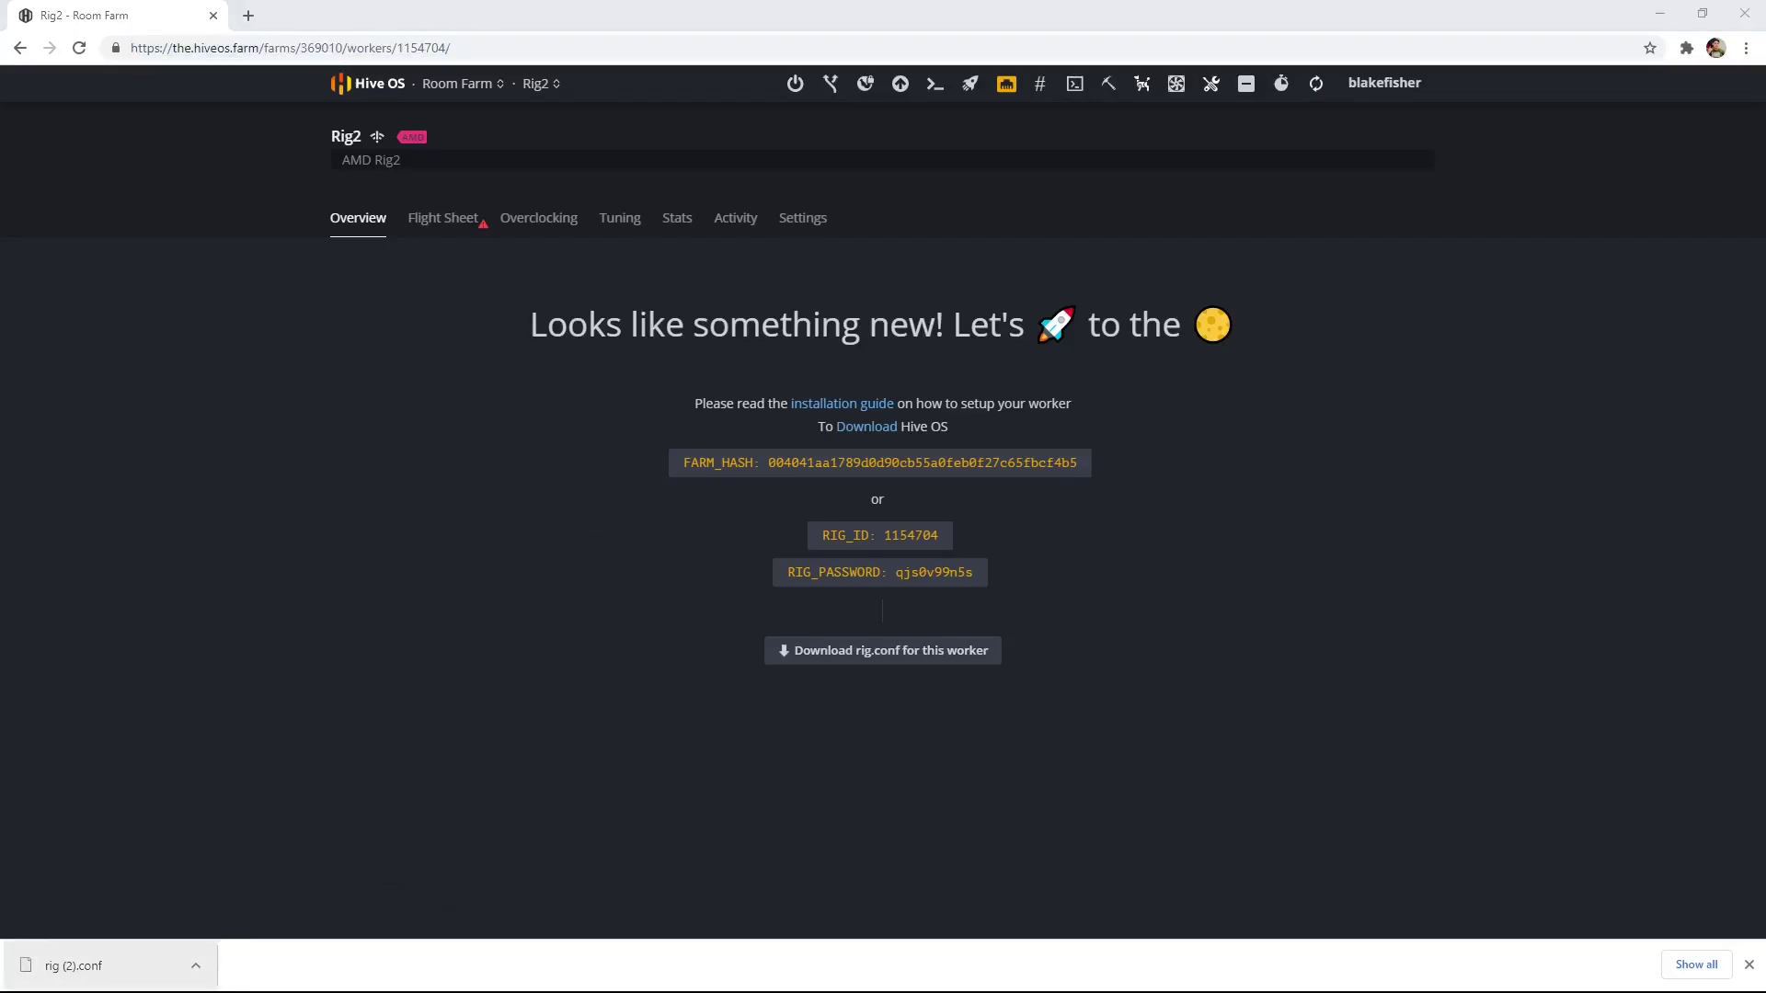
{"action": "left_click", "coordinate": [393, 573]}
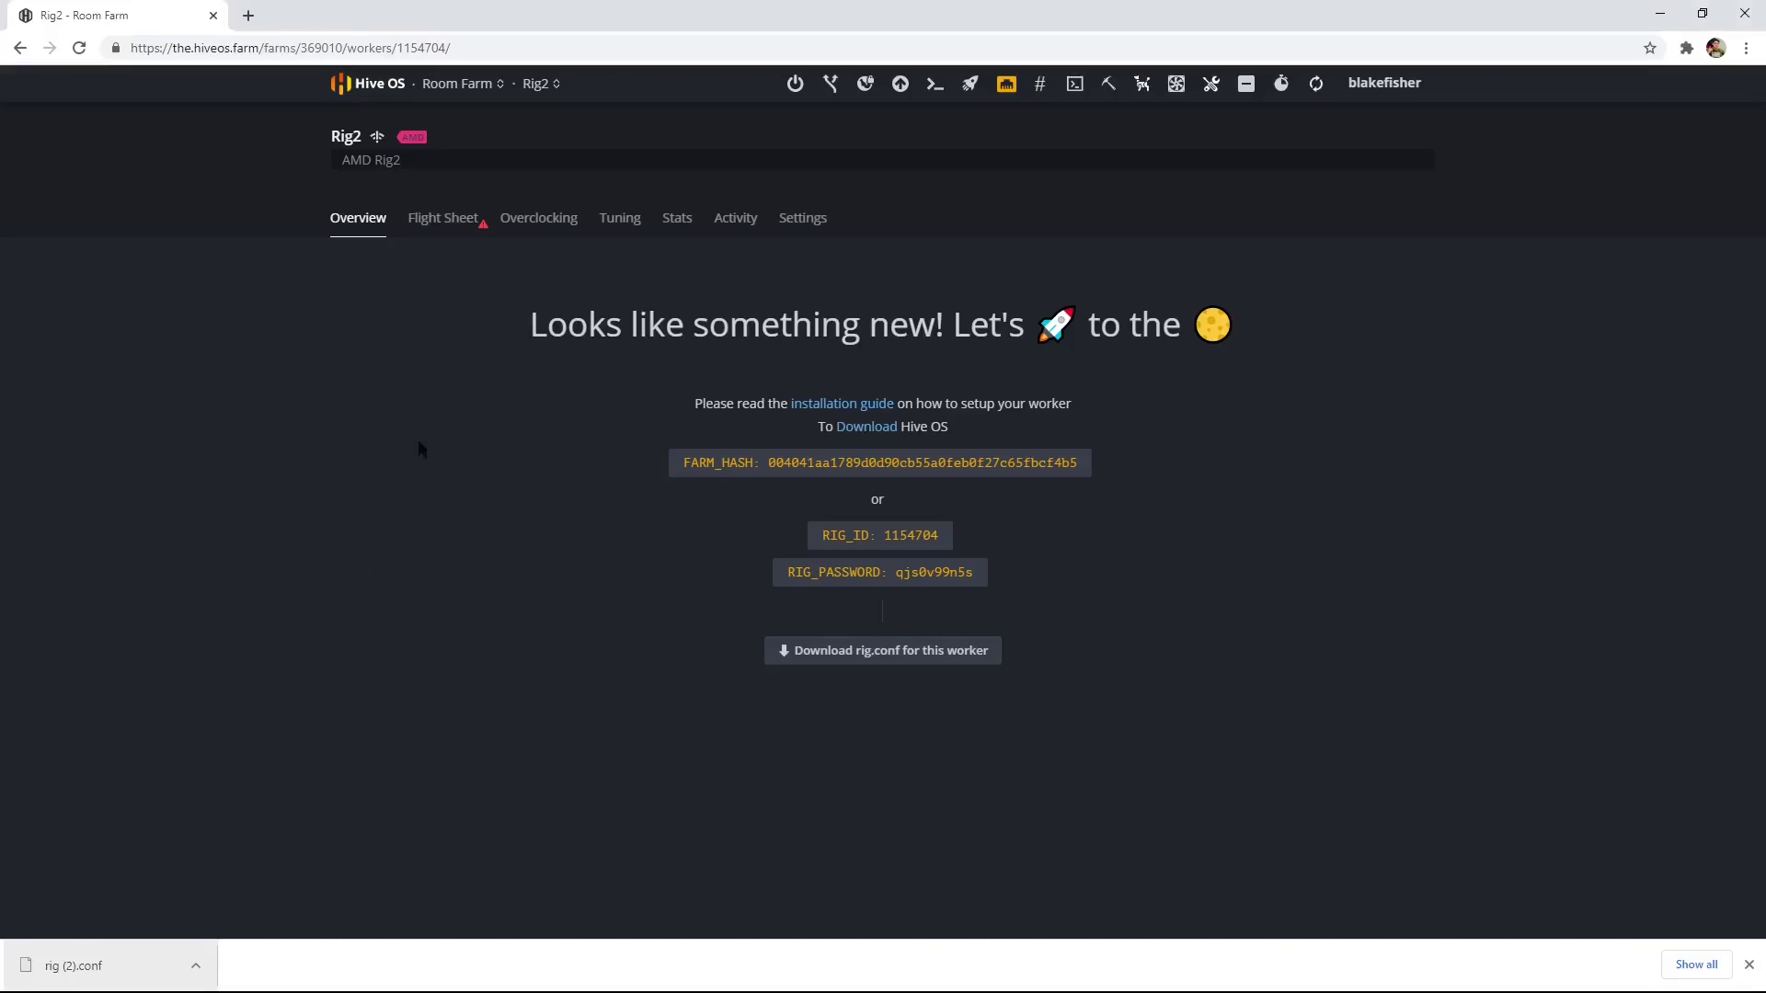
Step: Reopen Rig2 from Room Farm's worker list and go to the Hive OS download page
{"action": "left_click", "coordinate": [357, 85]}
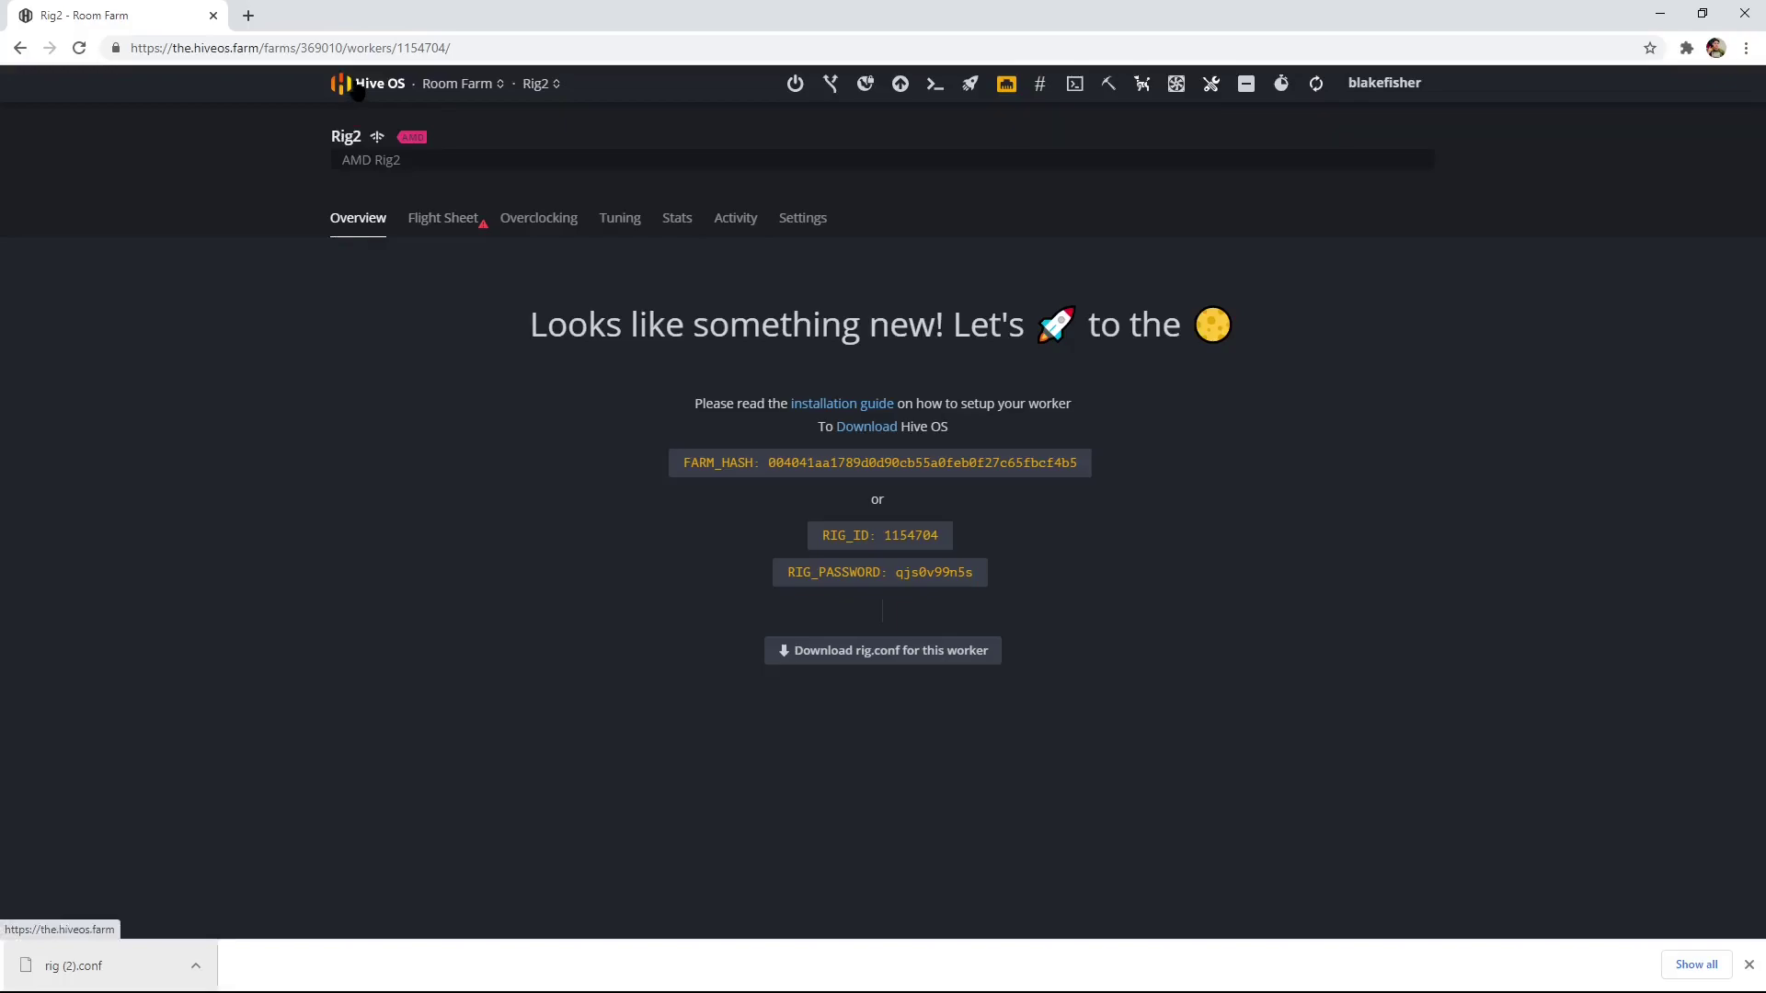
{"action": "left_click", "coordinate": [427, 367]}
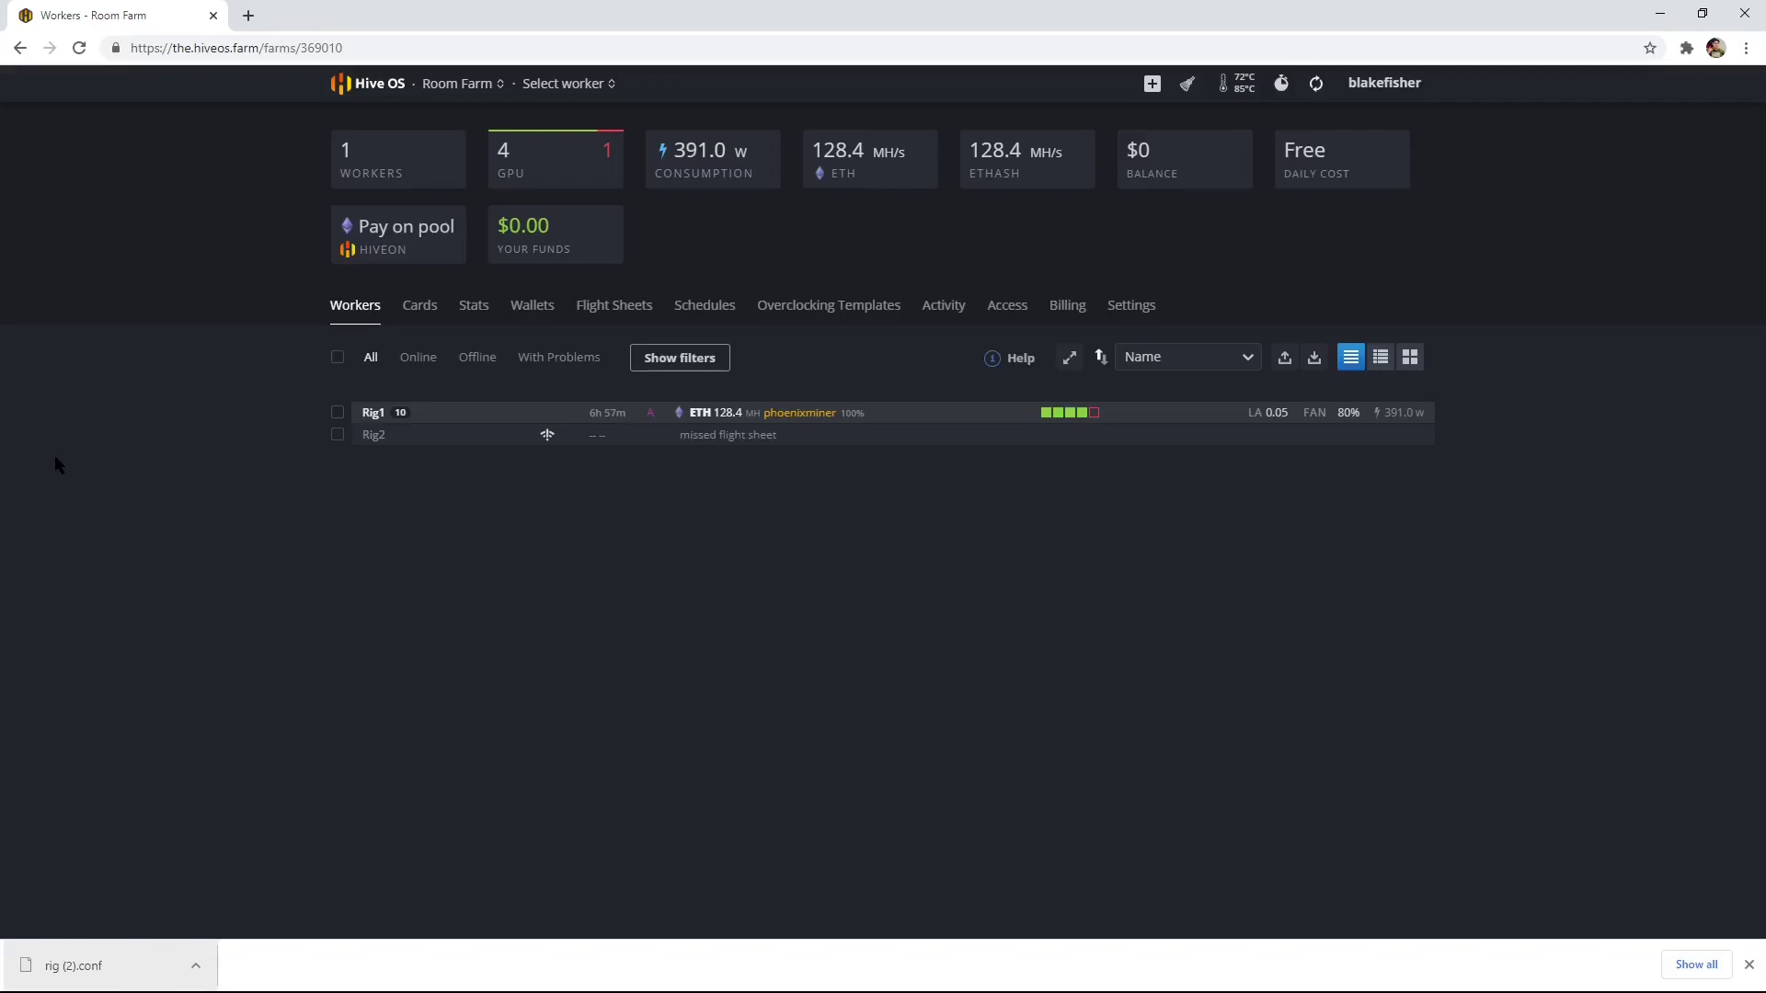
{"action": "left_click", "coordinate": [377, 436]}
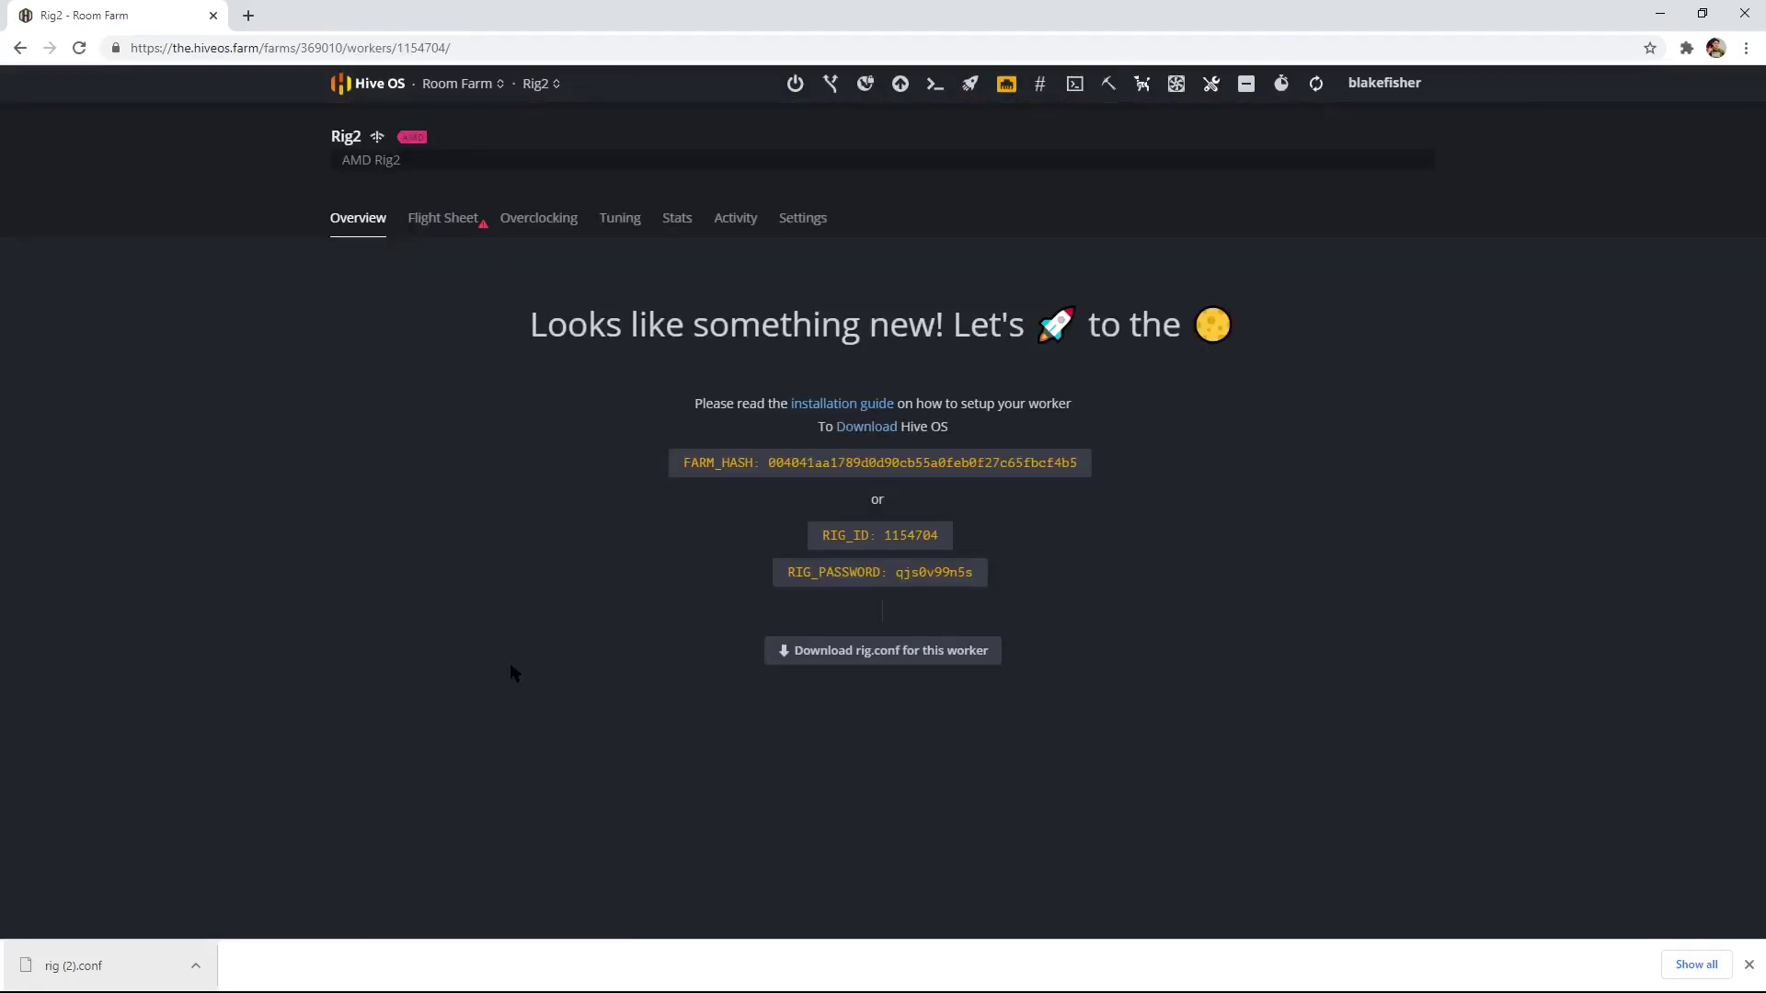
{"action": "left_click", "coordinate": [861, 426]}
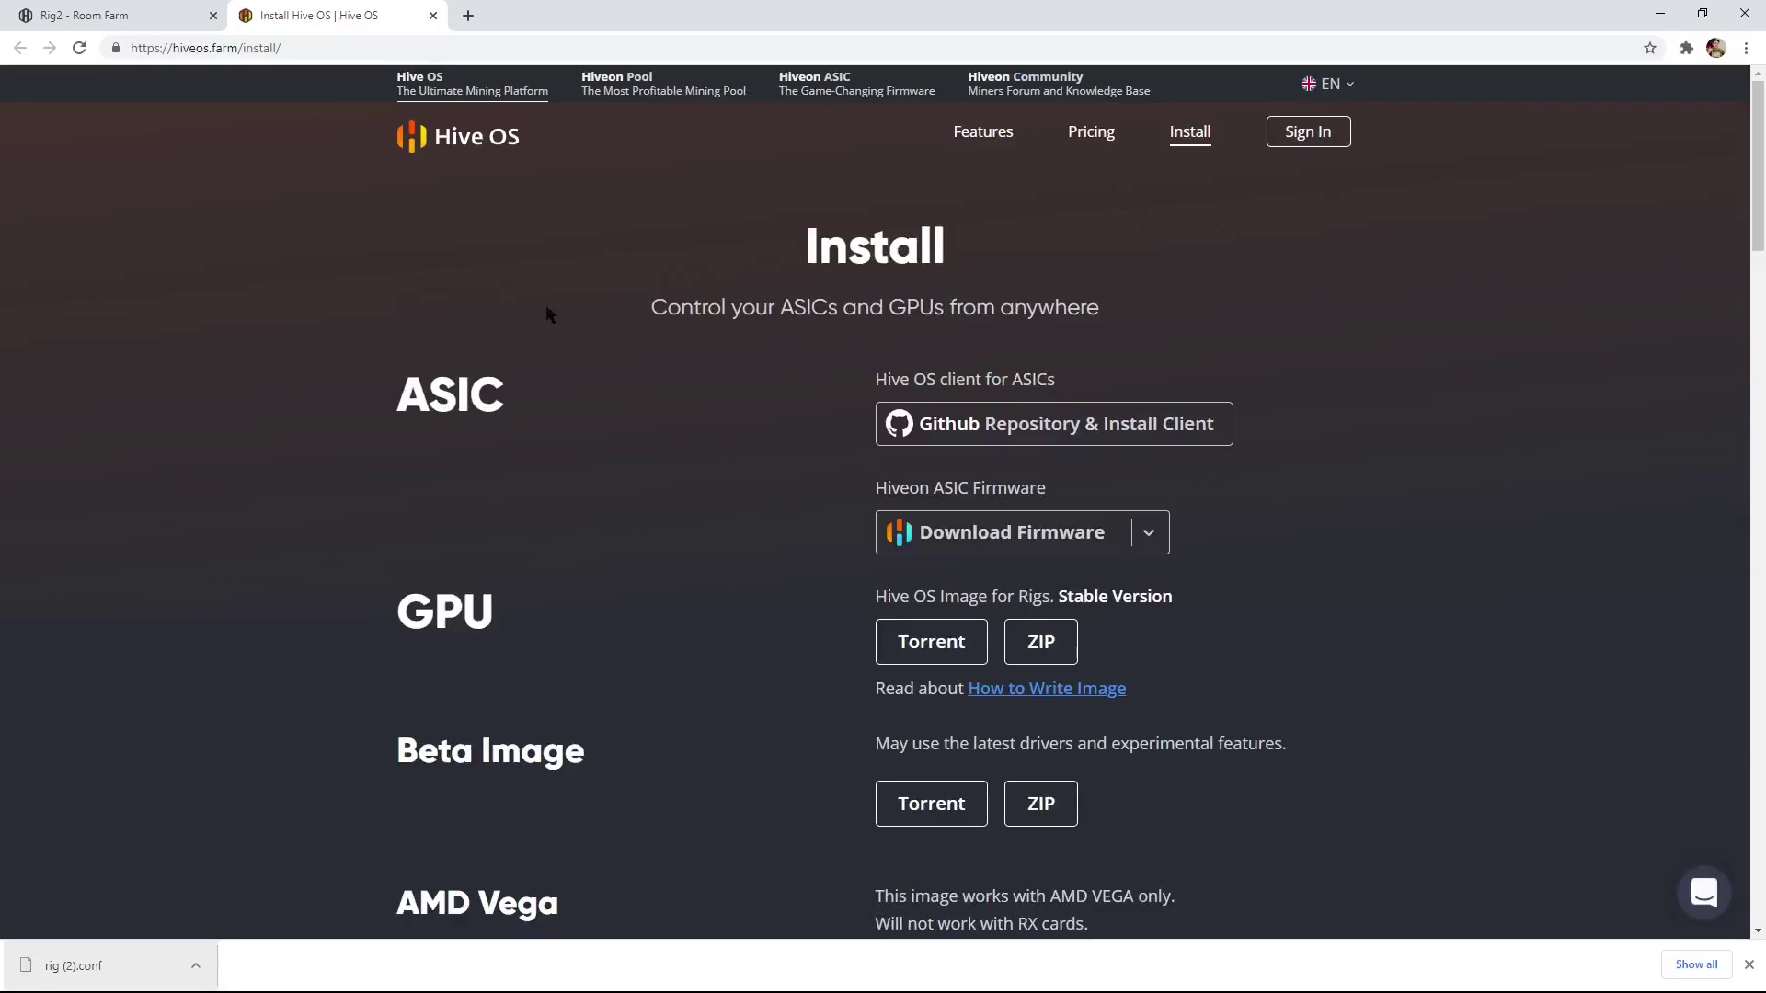
Step: Examine the install page's GPU, Beta Image, AMD Vega and Flashing Utility download options
{"action": "scroll", "coordinate": [382, 447], "scroll_direction": "down", "scroll_amount": 1}
{"action": "scroll", "coordinate": [415, 492], "scroll_direction": "down", "scroll_amount": 1}
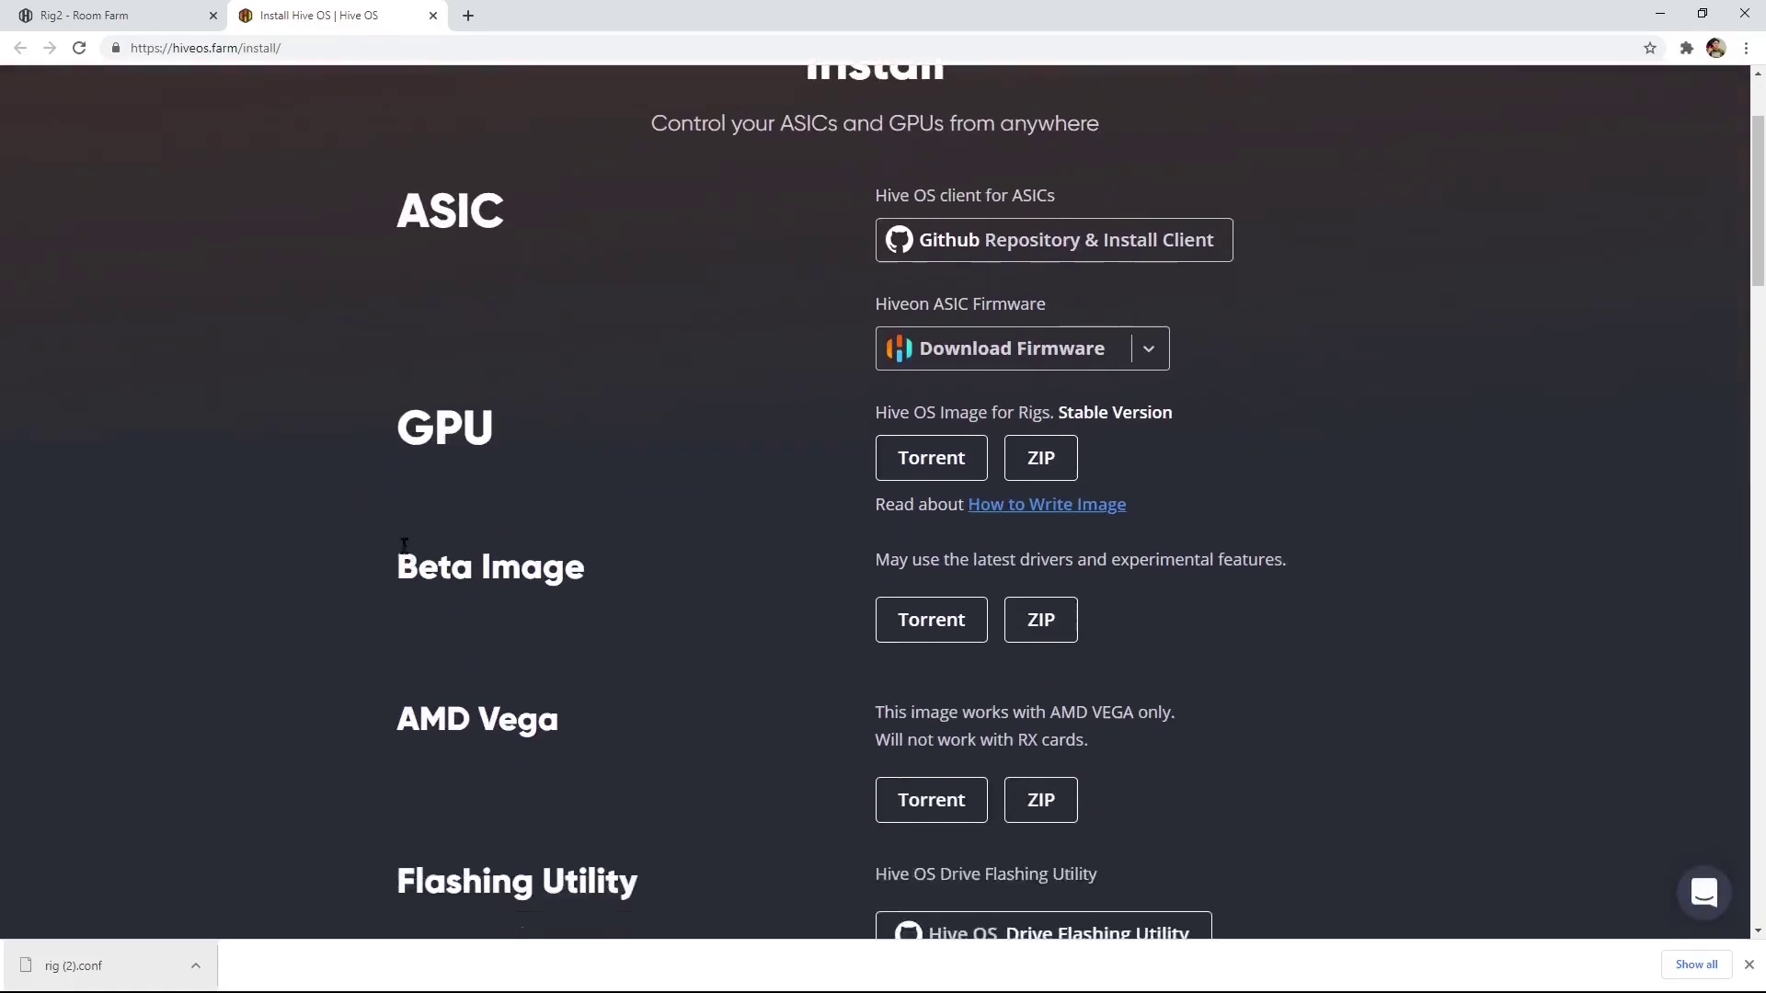
{"action": "left_click_drag", "start_coordinate": [418, 567], "coordinate": [573, 575]}
{"action": "left_click_drag", "start_coordinate": [439, 718], "coordinate": [519, 726]}
{"action": "scroll", "coordinate": [524, 729], "scroll_direction": "down", "scroll_amount": 4}
{"action": "left_click_drag", "start_coordinate": [491, 515], "coordinate": [588, 517]}
{"action": "scroll", "coordinate": [573, 561], "scroll_direction": "up", "scroll_amount": 1}
{"action": "scroll", "coordinate": [515, 543], "scroll_direction": "up", "scroll_amount": 3}
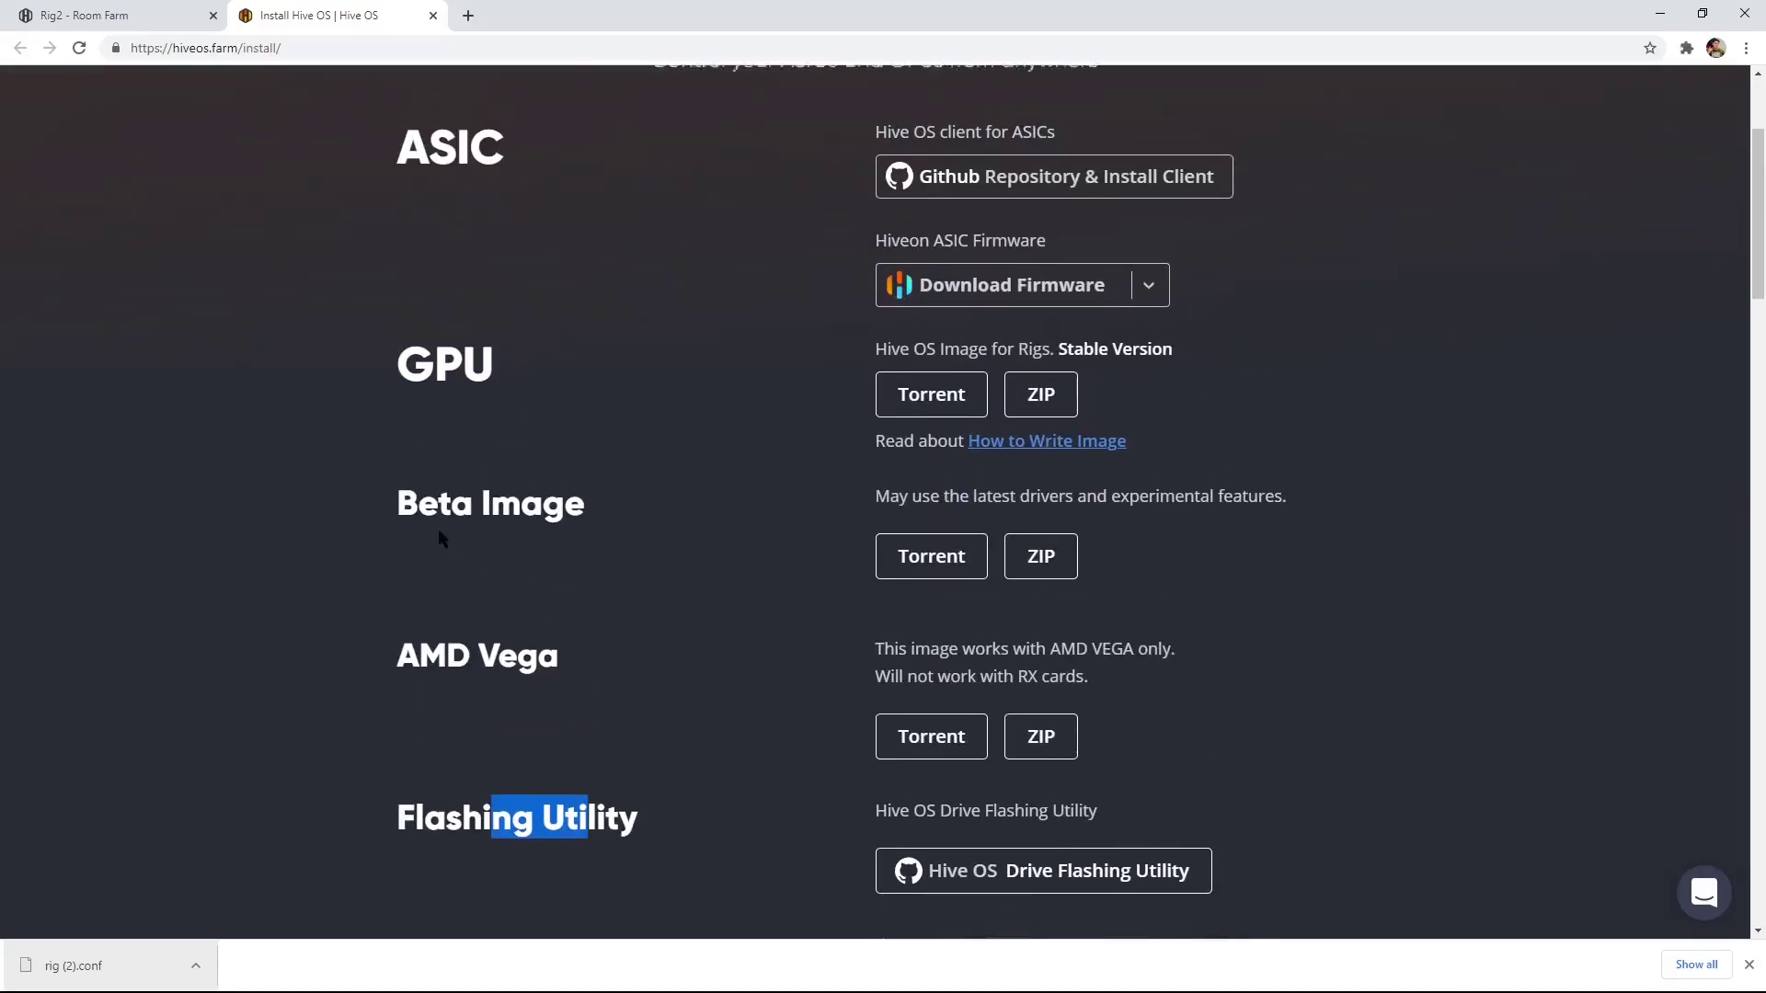
{"action": "mouse_move", "coordinate": [463, 425]}
{"action": "left_mouse_down"}
{"action": "mouse_move", "coordinate": [494, 425]}
{"action": "mouse_move", "coordinate": [464, 425]}
{"action": "left_mouse_up"}
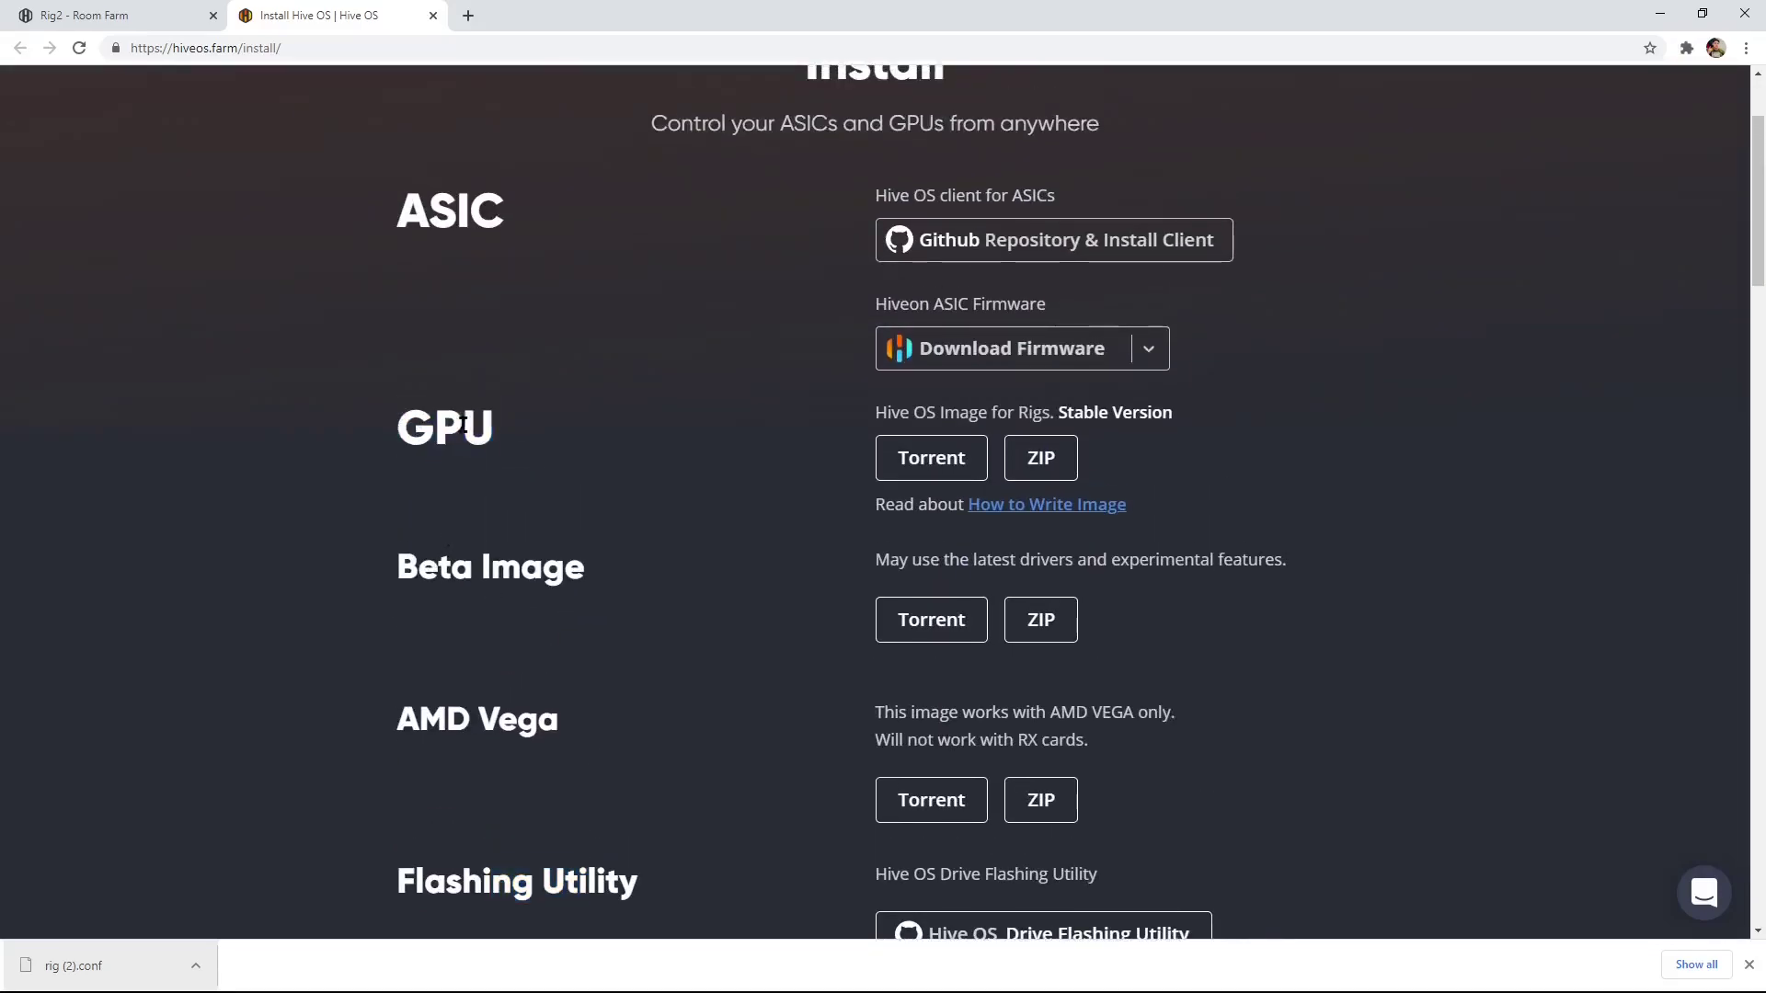
Step: Start downloading the stable Hive OS image for GPU rigs as a ZIP, and cancel the download
{"action": "left_click", "coordinate": [1044, 459]}
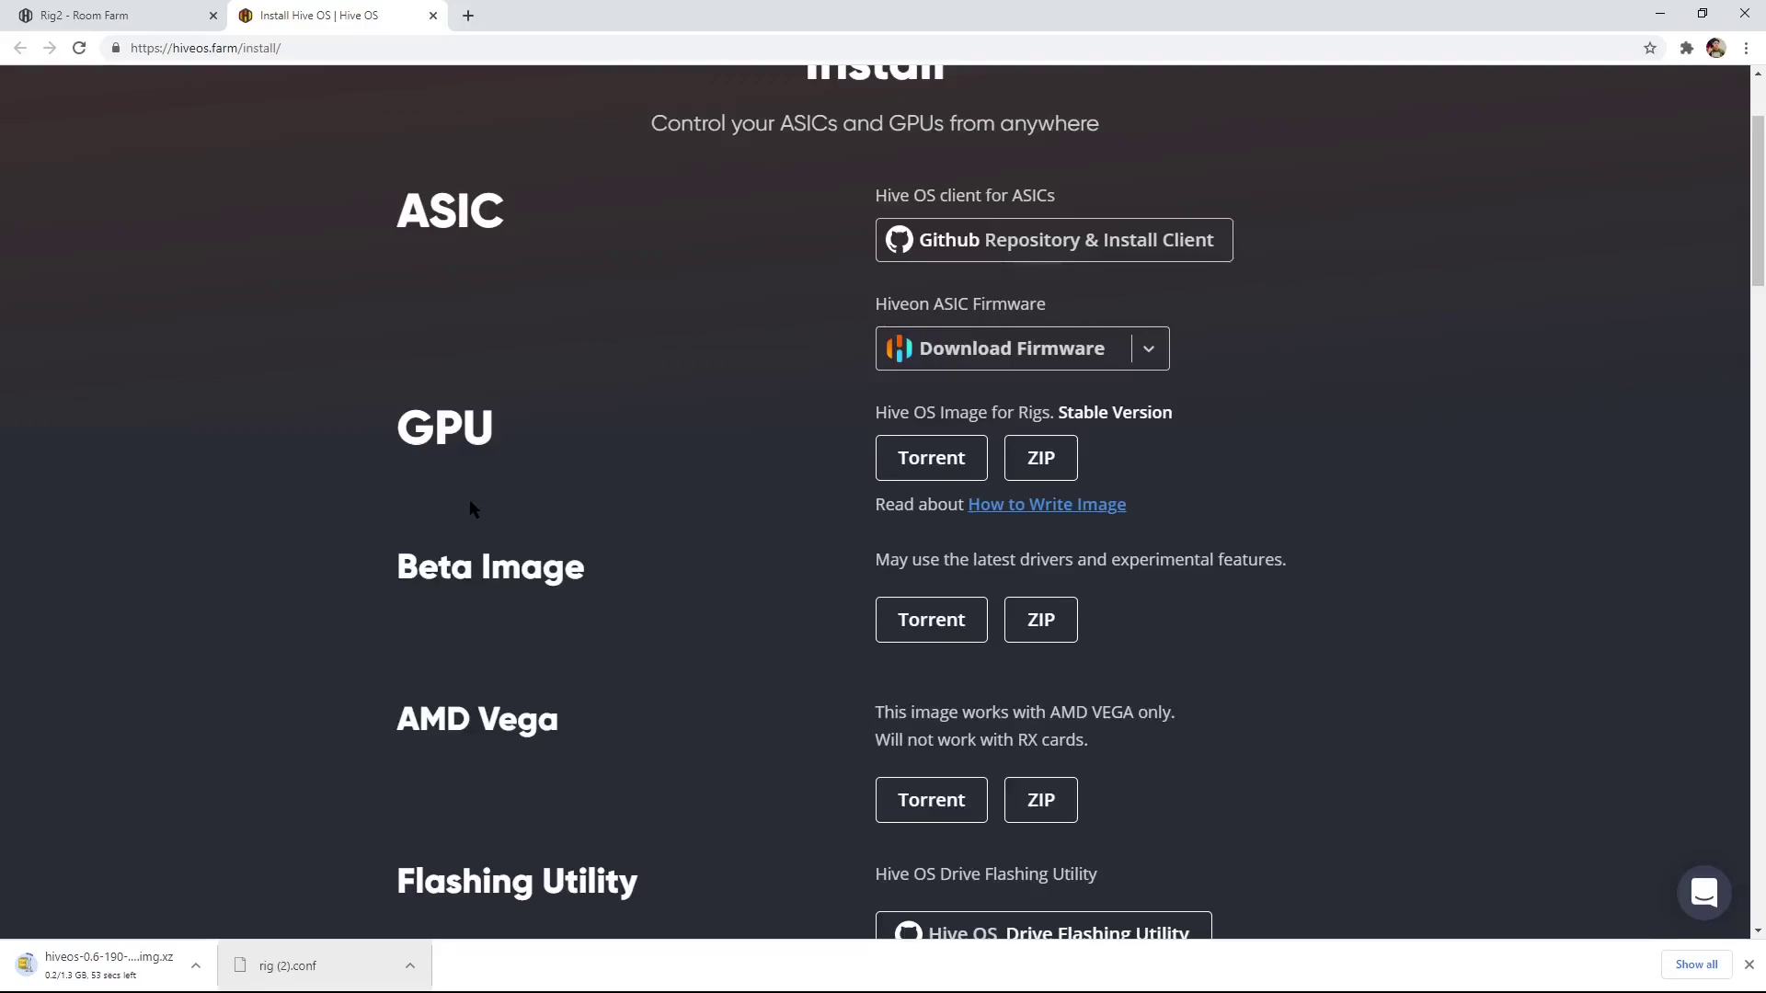
{"action": "left_click", "coordinate": [195, 966]}
{"action": "left_click", "coordinate": [212, 938]}
Step: Return to the Hive OS dashboard from the public site and open Room Farm
{"action": "scroll", "coordinate": [249, 657], "scroll_direction": "up", "scroll_amount": 2}
{"action": "left_click", "coordinate": [436, 145]}
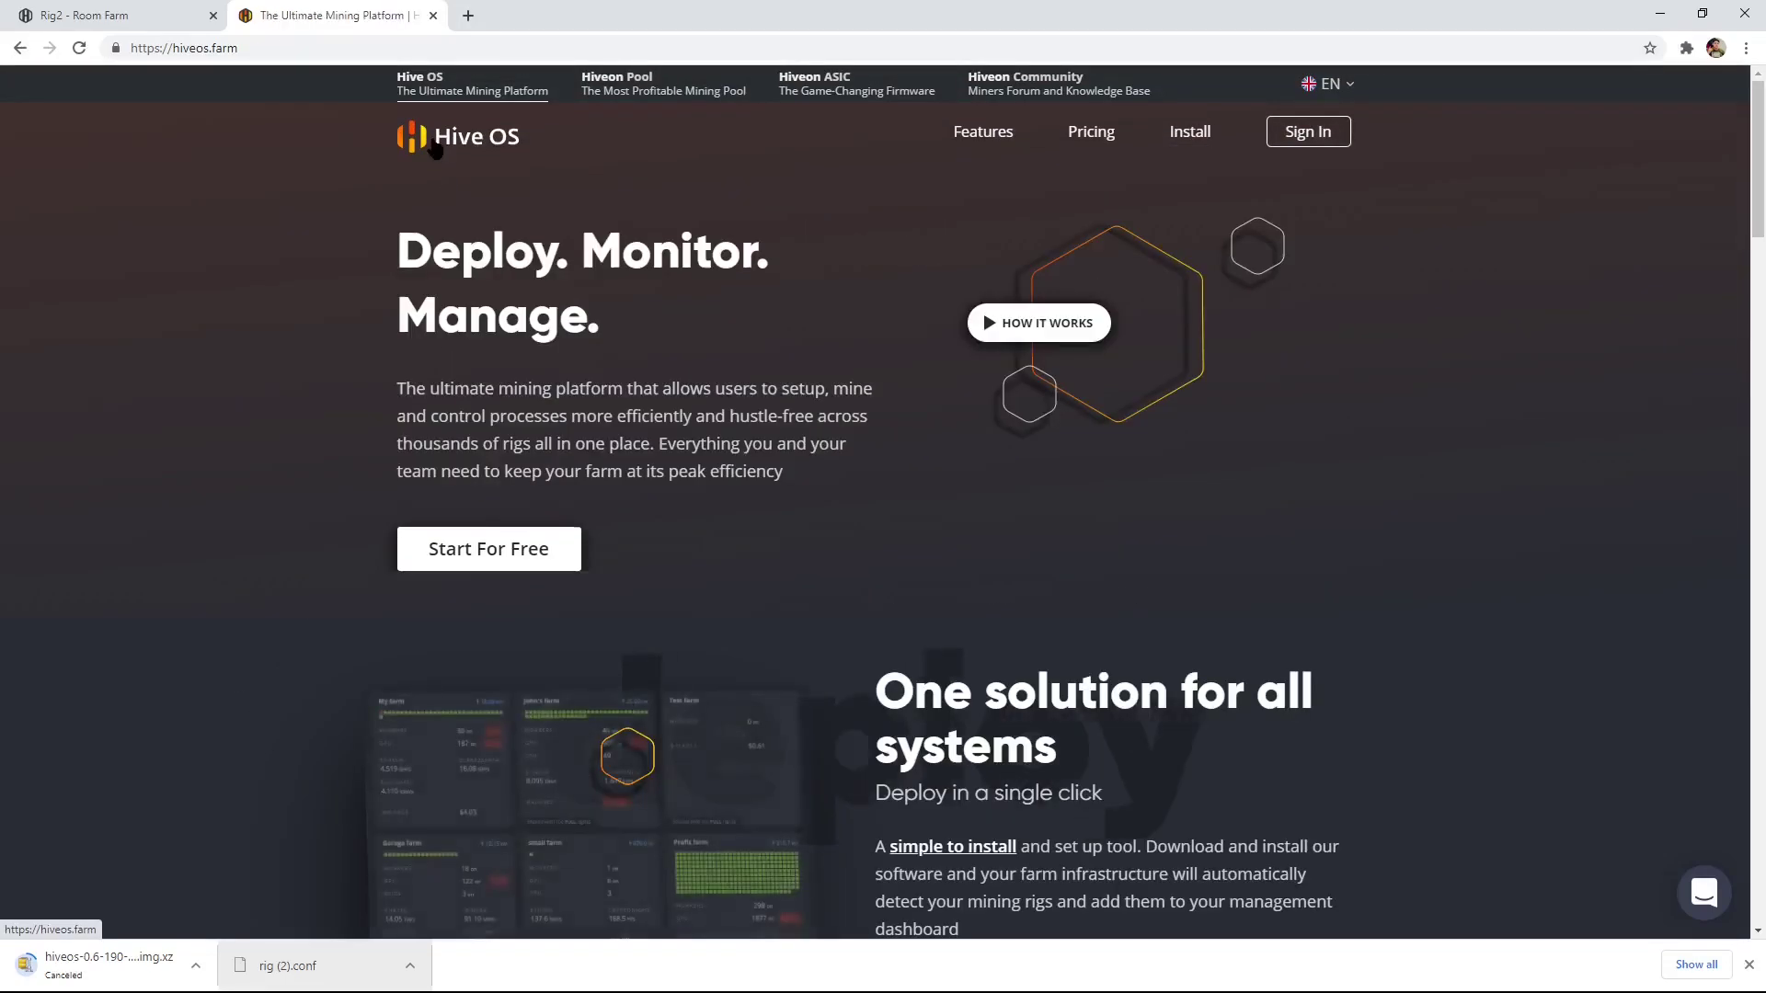
{"action": "left_click", "coordinate": [1308, 131]}
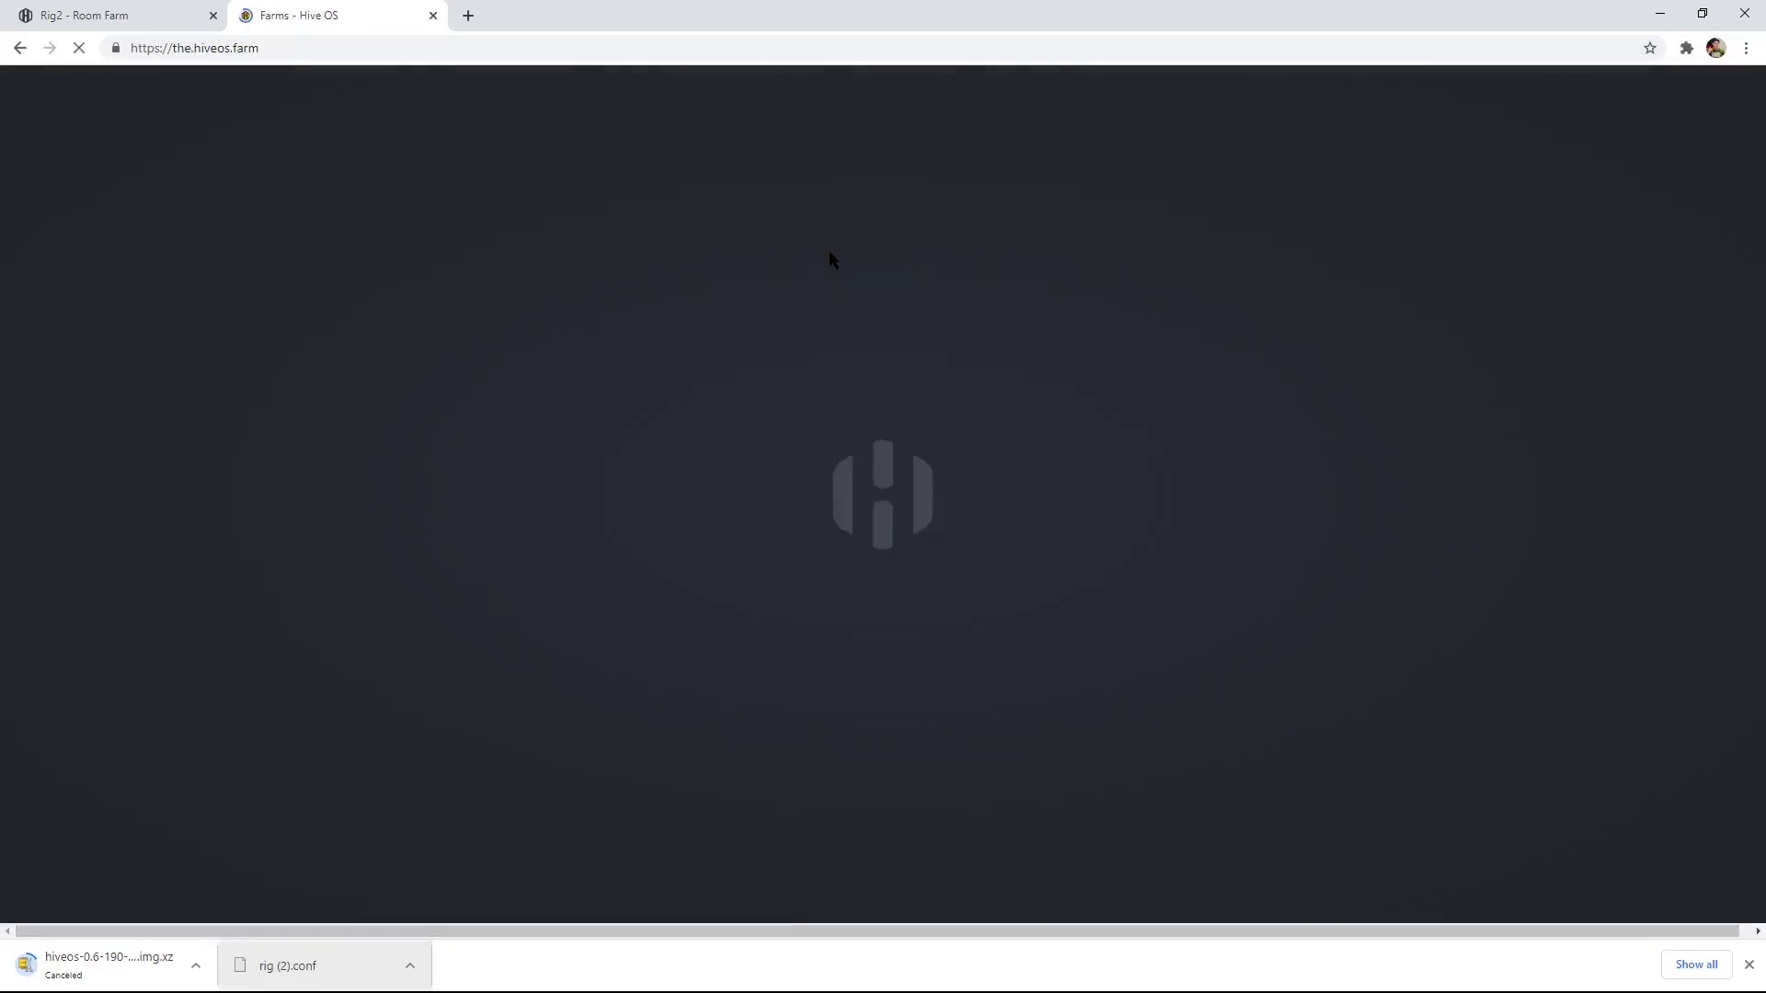
{"action": "left_click", "coordinate": [513, 406]}
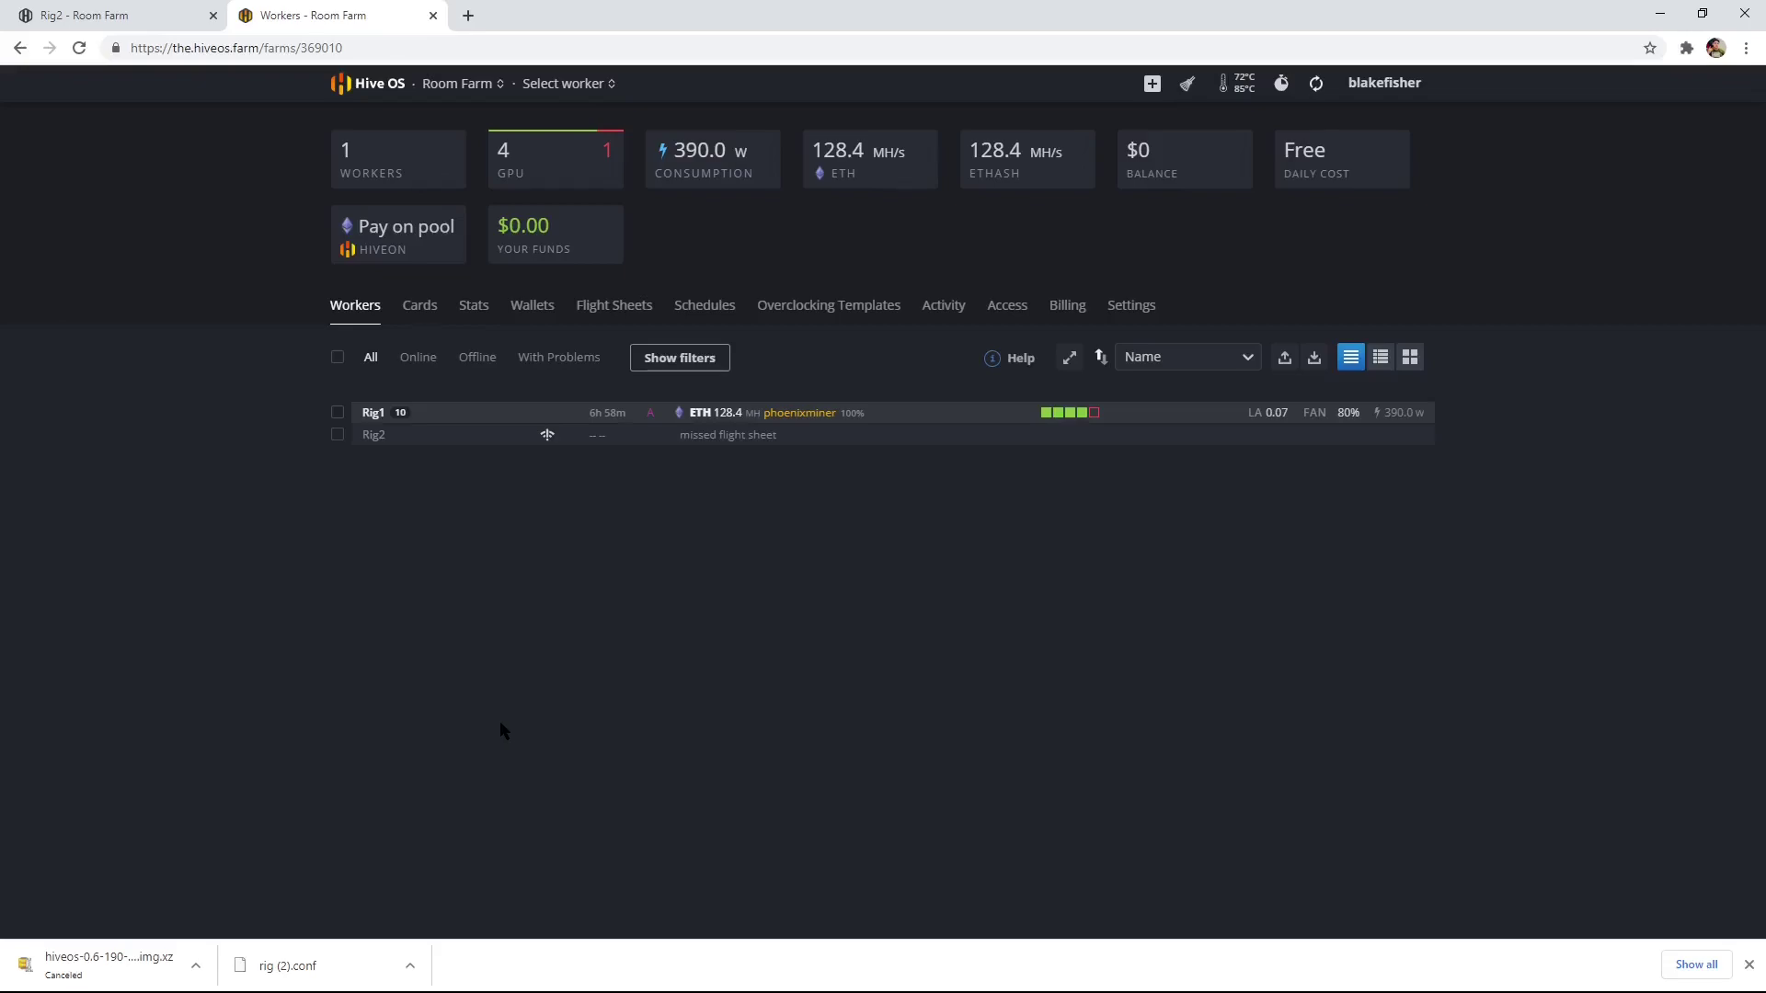
Step: Place the balenaEtcher desktop shortcut clear of the browser window and switch to balenaEtcher by launching it
{"action": "left_click_drag", "start_coordinate": [564, 19], "coordinate": [581, 77]}
{"action": "left_click_drag", "start_coordinate": [336, 37], "coordinate": [1435, 224]}
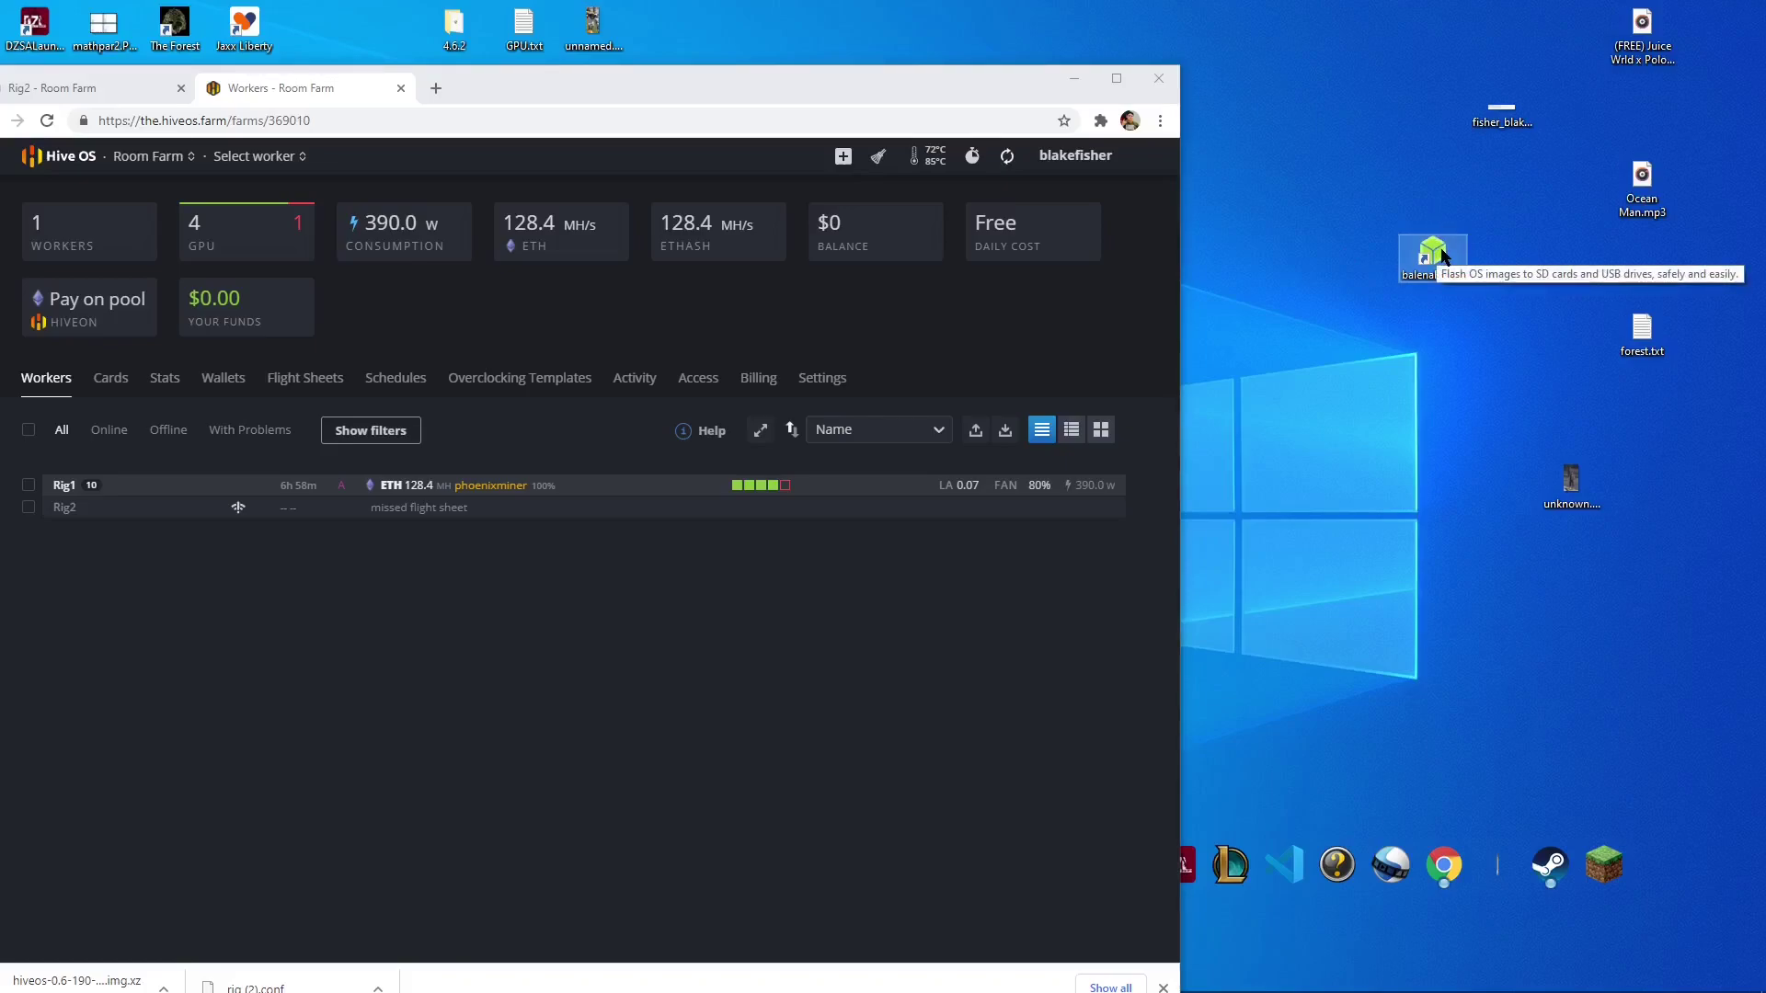
{"action": "double_click", "coordinate": [1441, 254]}
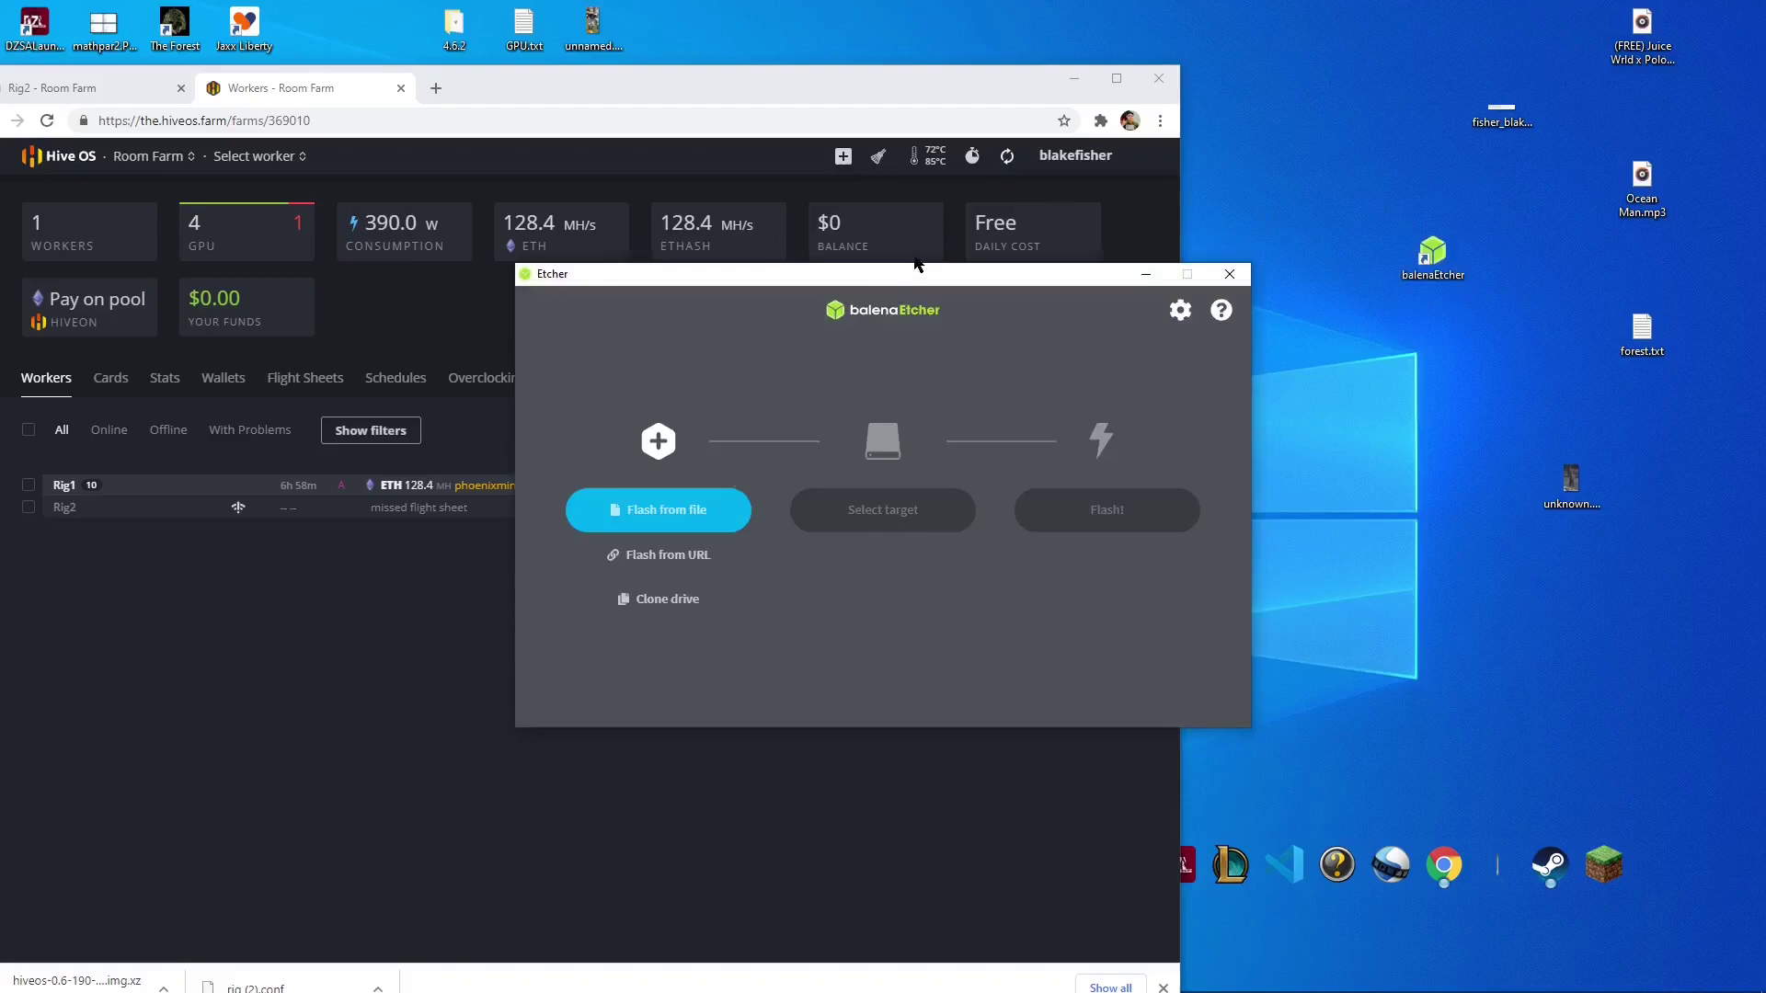
Step: Bring balenaEtcher in front of the browser window and load hiveos-0.6-190-stable@210108 (2).img.xz from Downloads as the image to flash
{"action": "left_click_drag", "start_coordinate": [707, 89], "coordinate": [993, 56]}
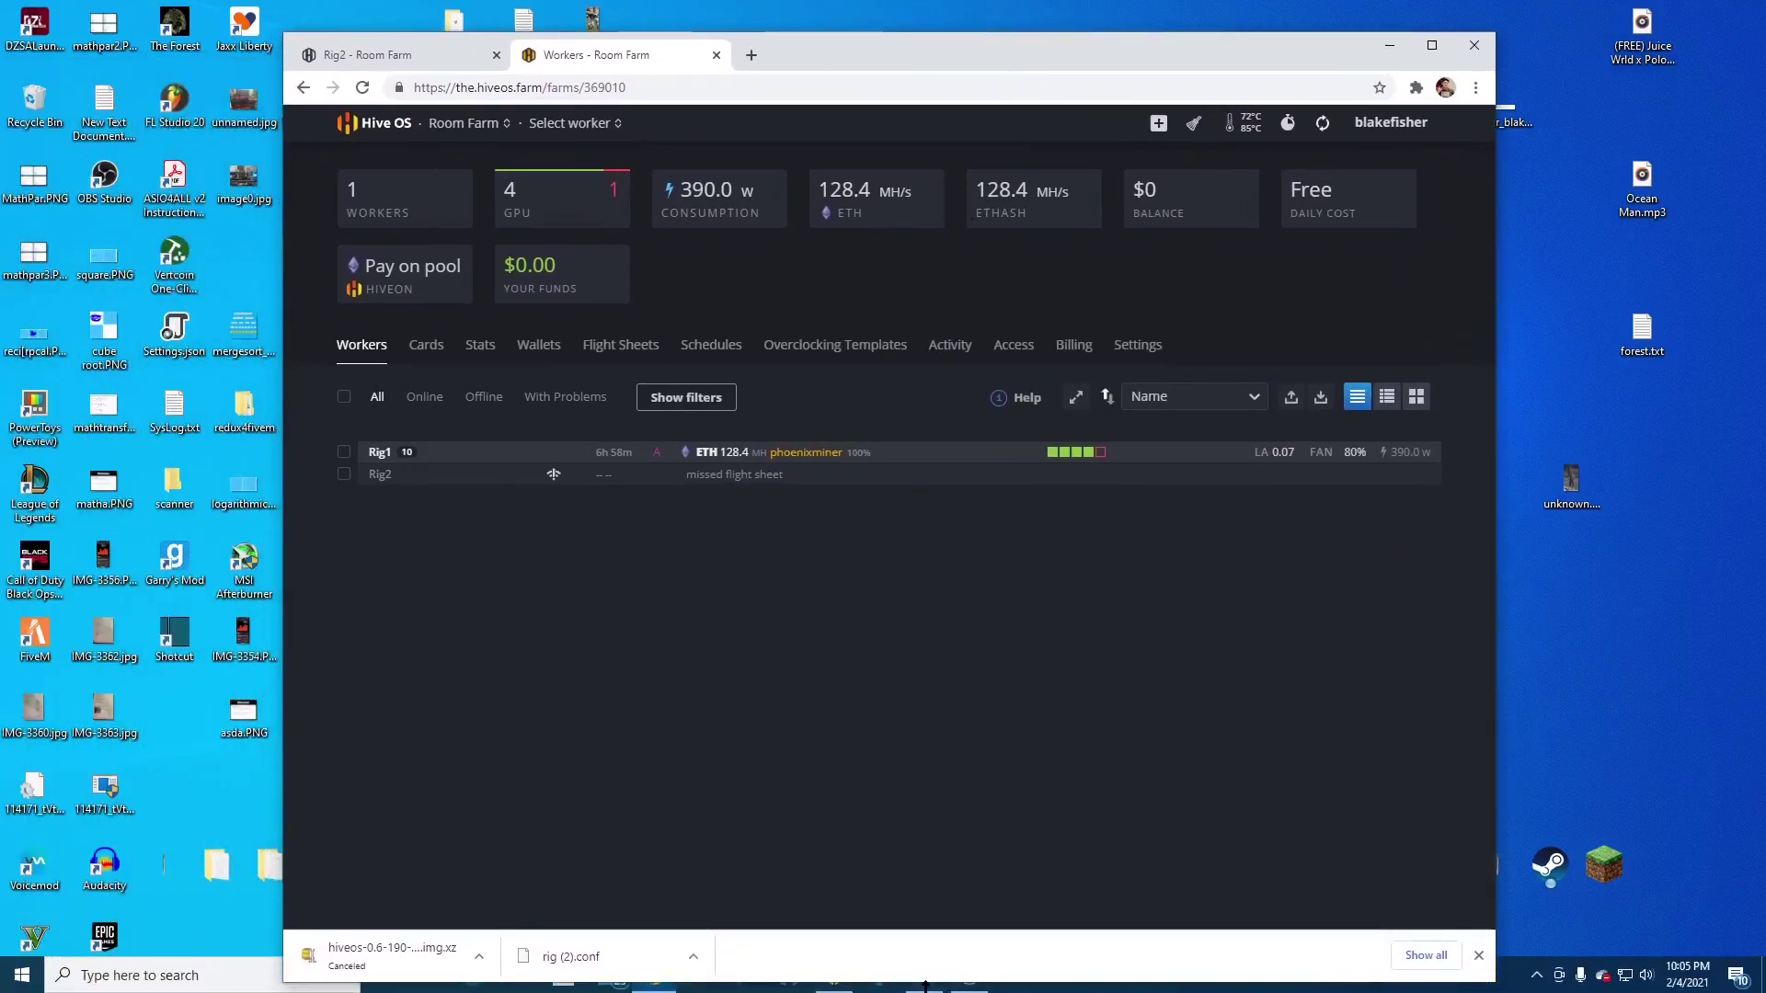
{"action": "left_click", "coordinate": [834, 983]}
{"action": "left_click_drag", "start_coordinate": [881, 269], "coordinate": [880, 255]}
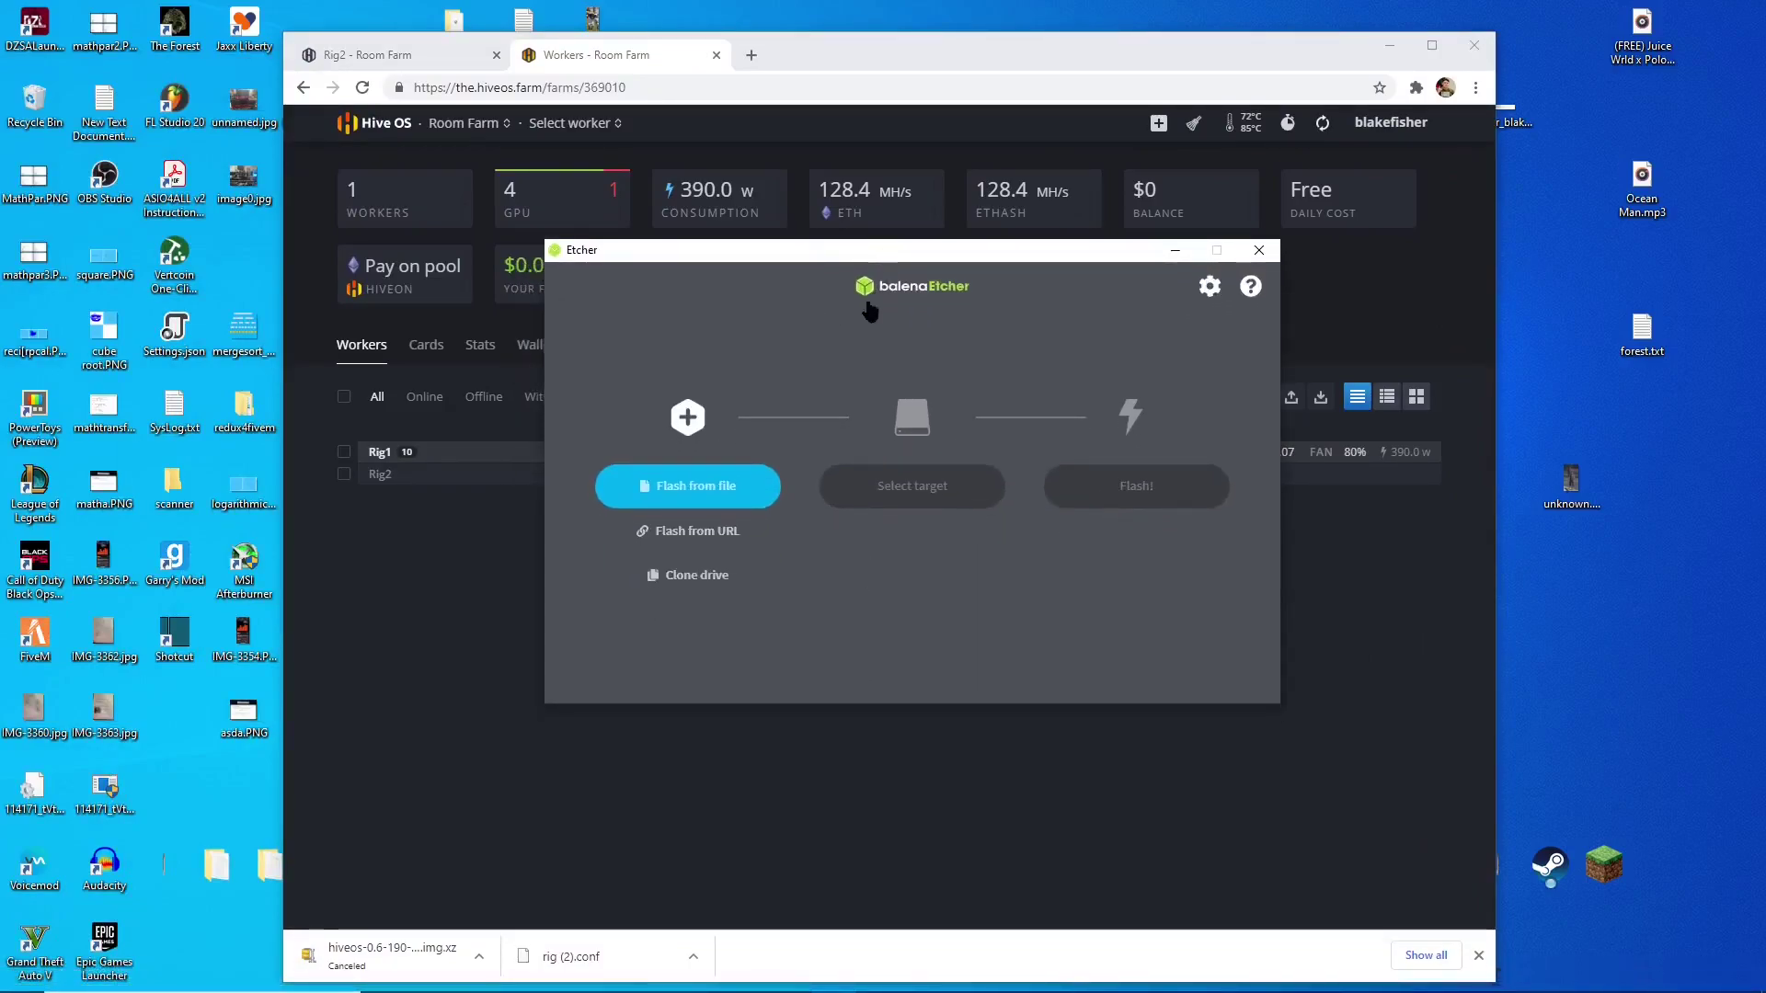
{"action": "left_click", "coordinate": [697, 492]}
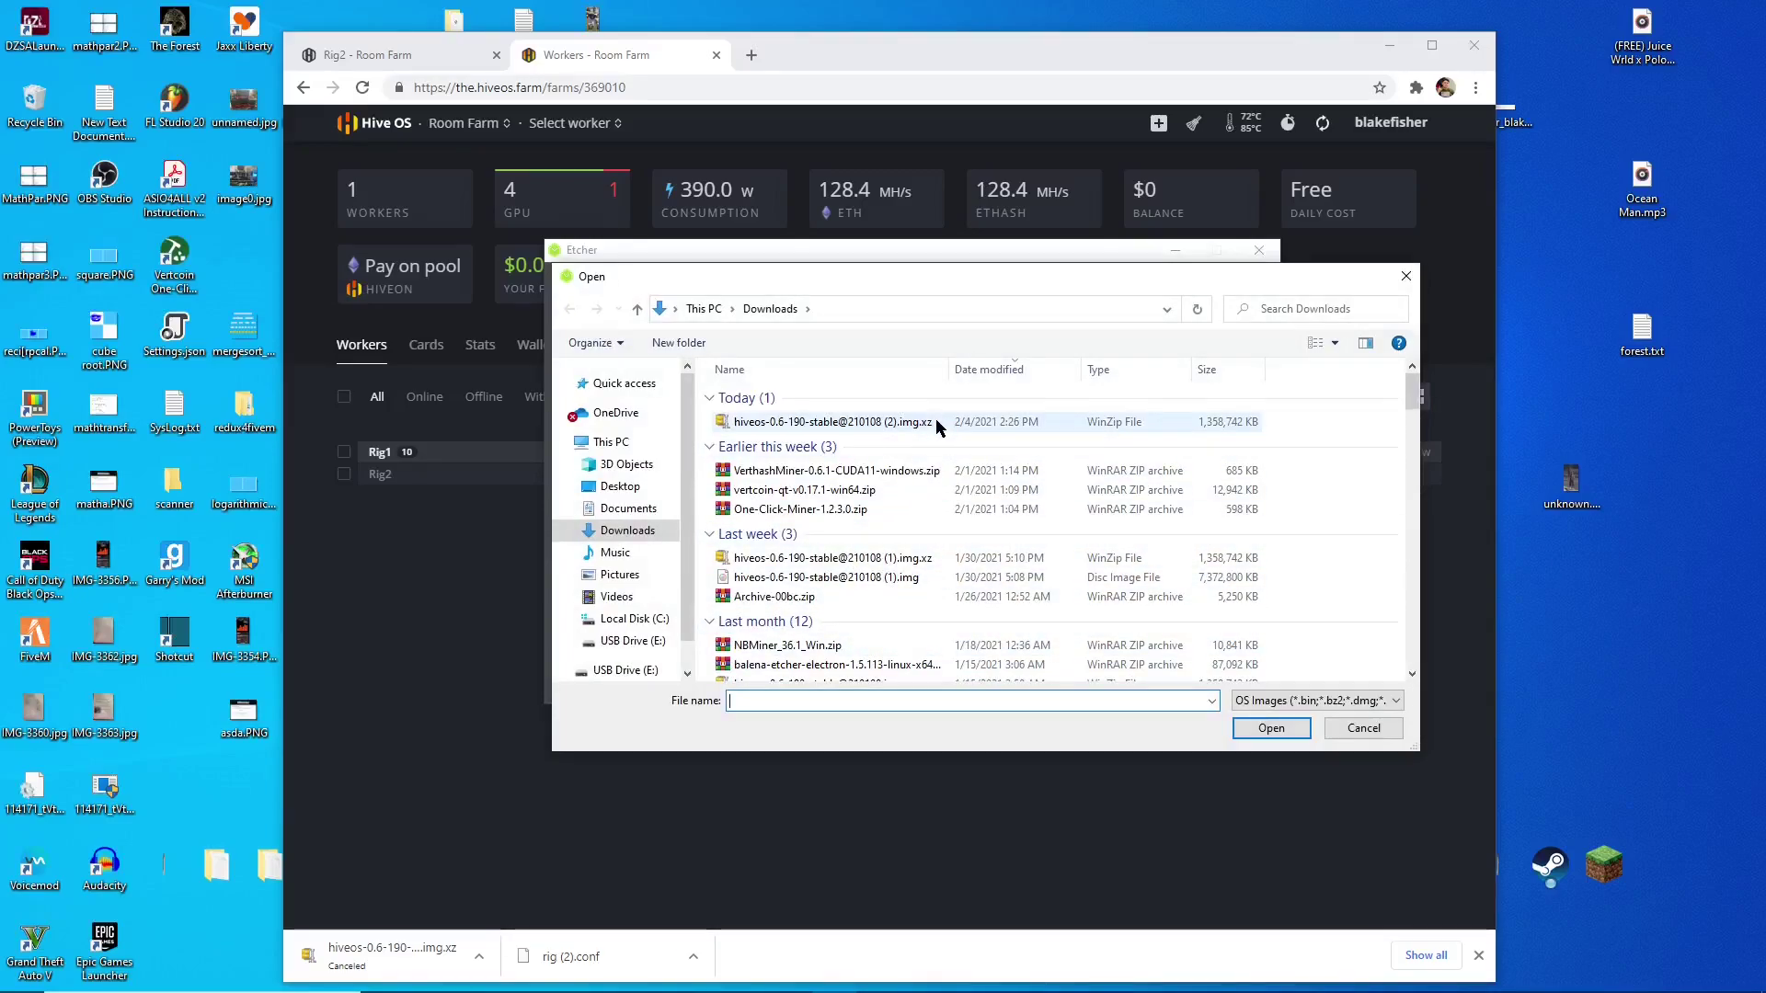
{"action": "left_click", "coordinate": [841, 423]}
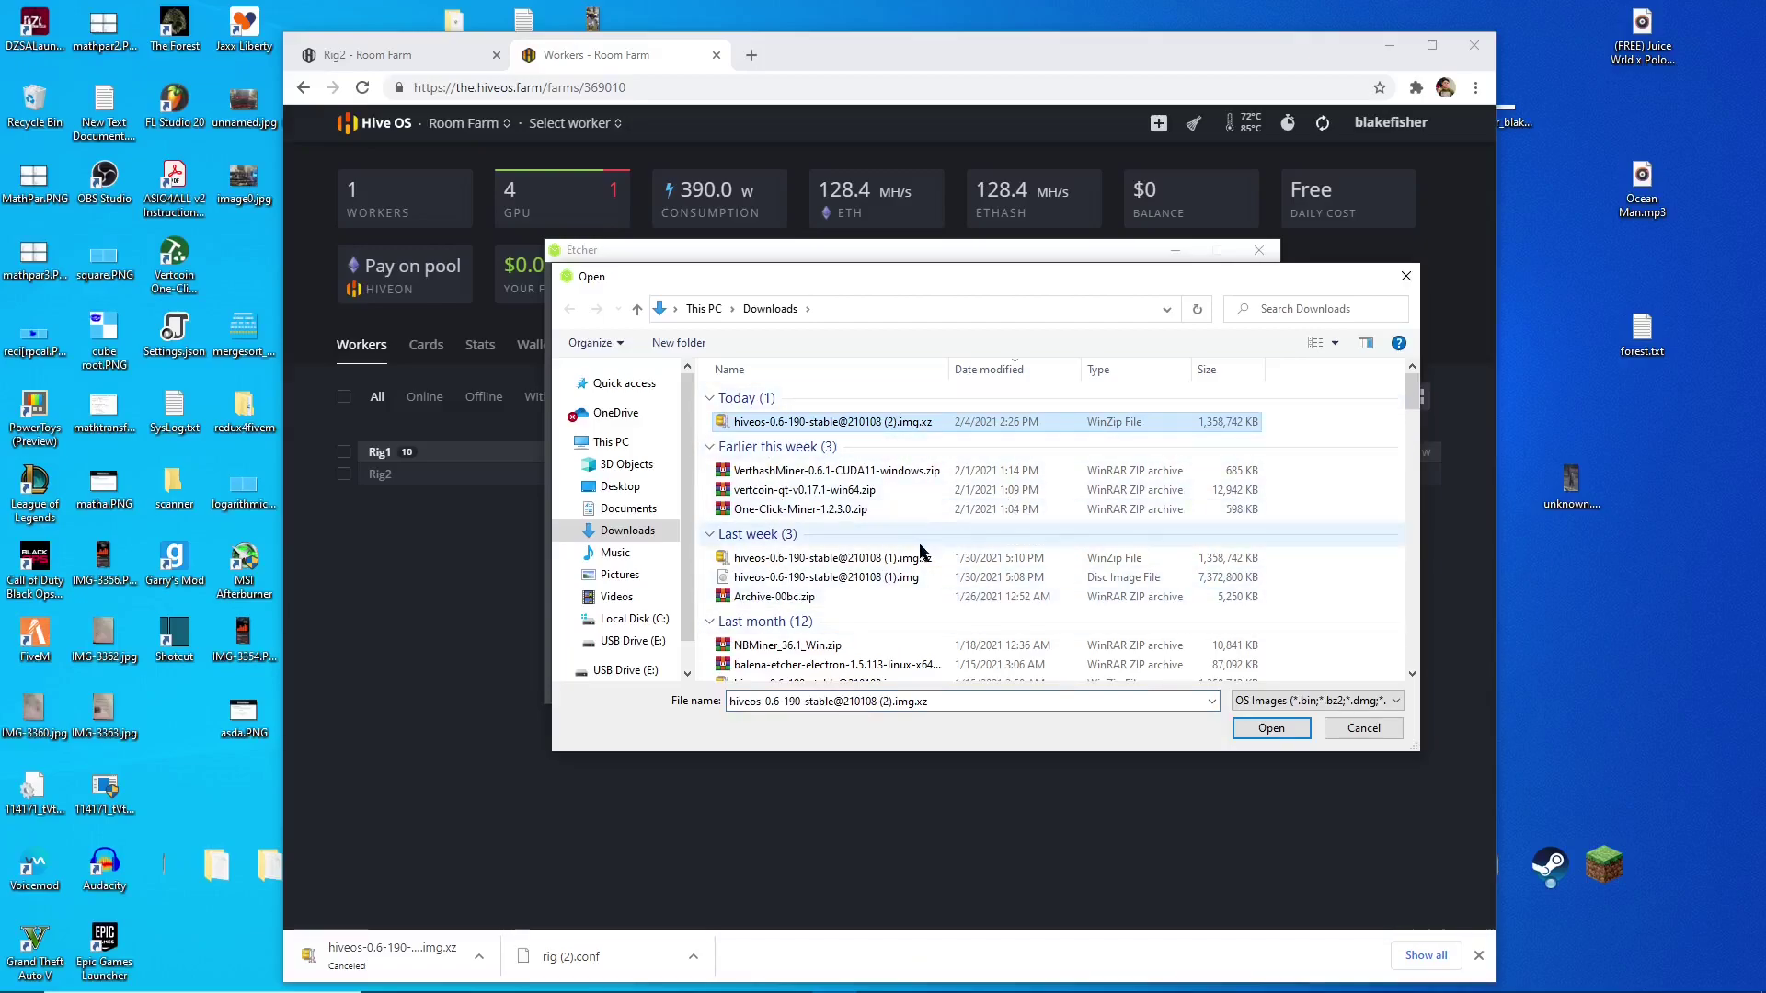
{"action": "left_click", "coordinate": [1272, 729]}
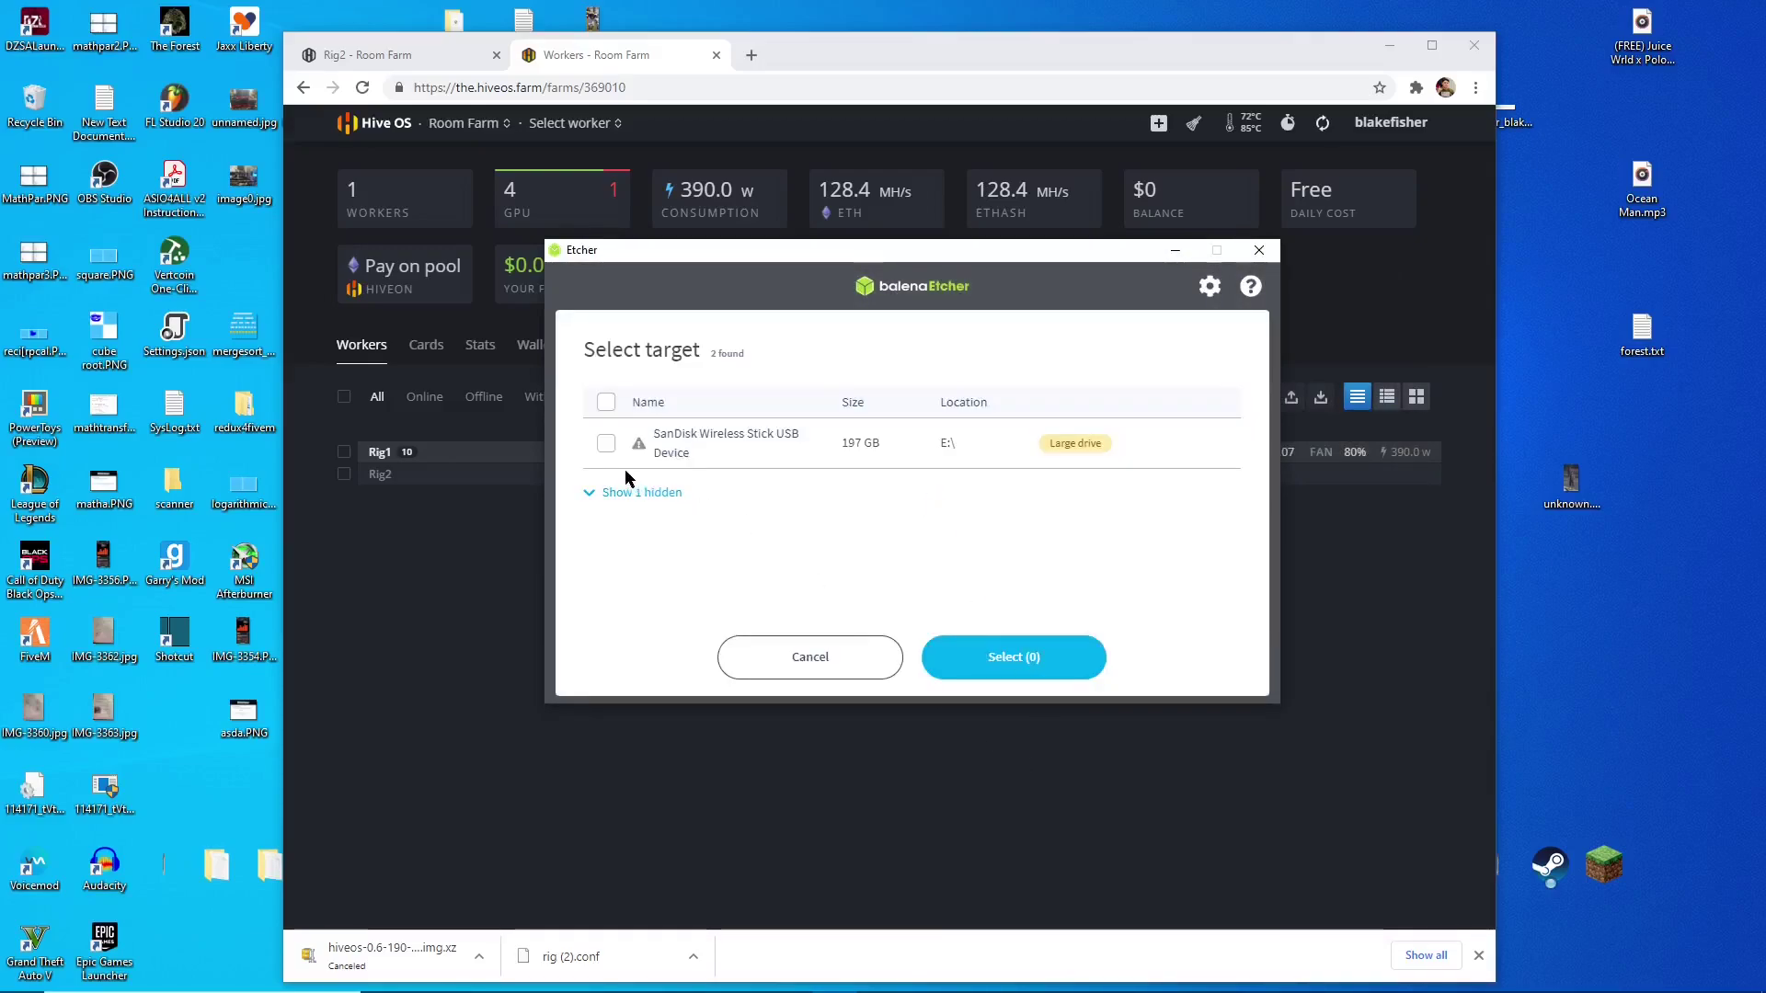
Step: Choose the SanDisk Wireless Stick USB Device (E:) as target and start flashing, confirming that the unusually large drive may be erased
{"action": "left_click", "coordinate": [606, 447]}
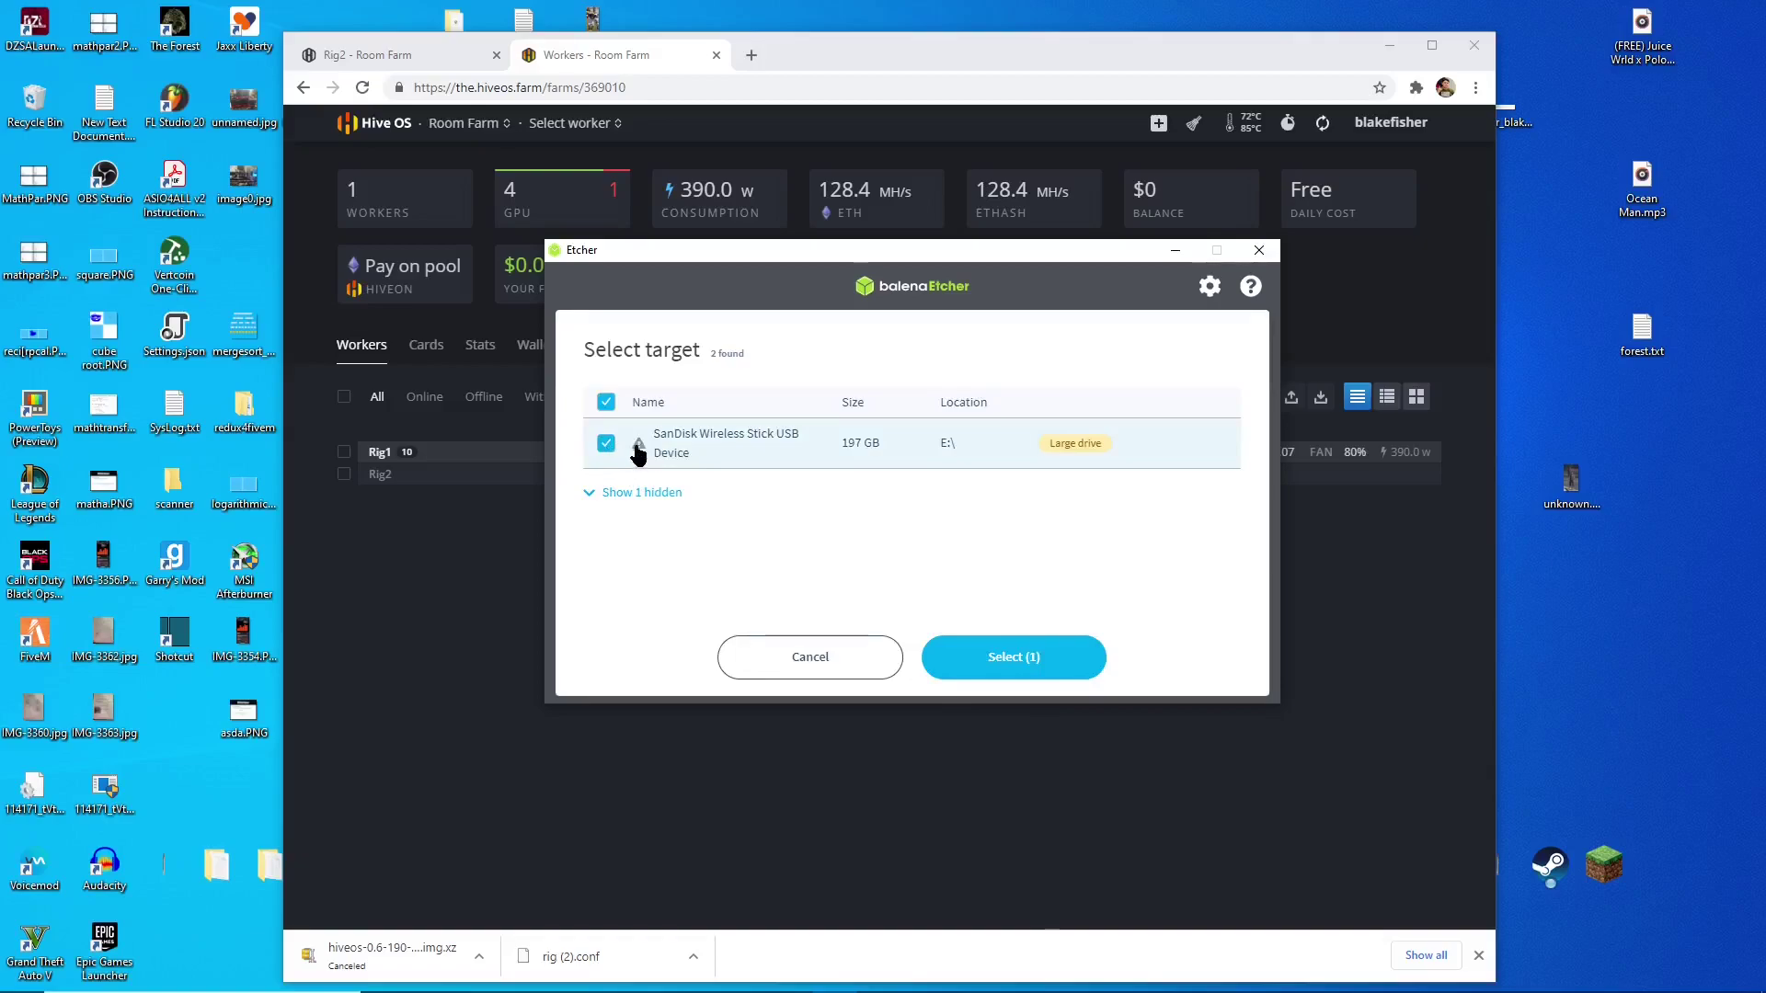
{"action": "left_click", "coordinate": [989, 666]}
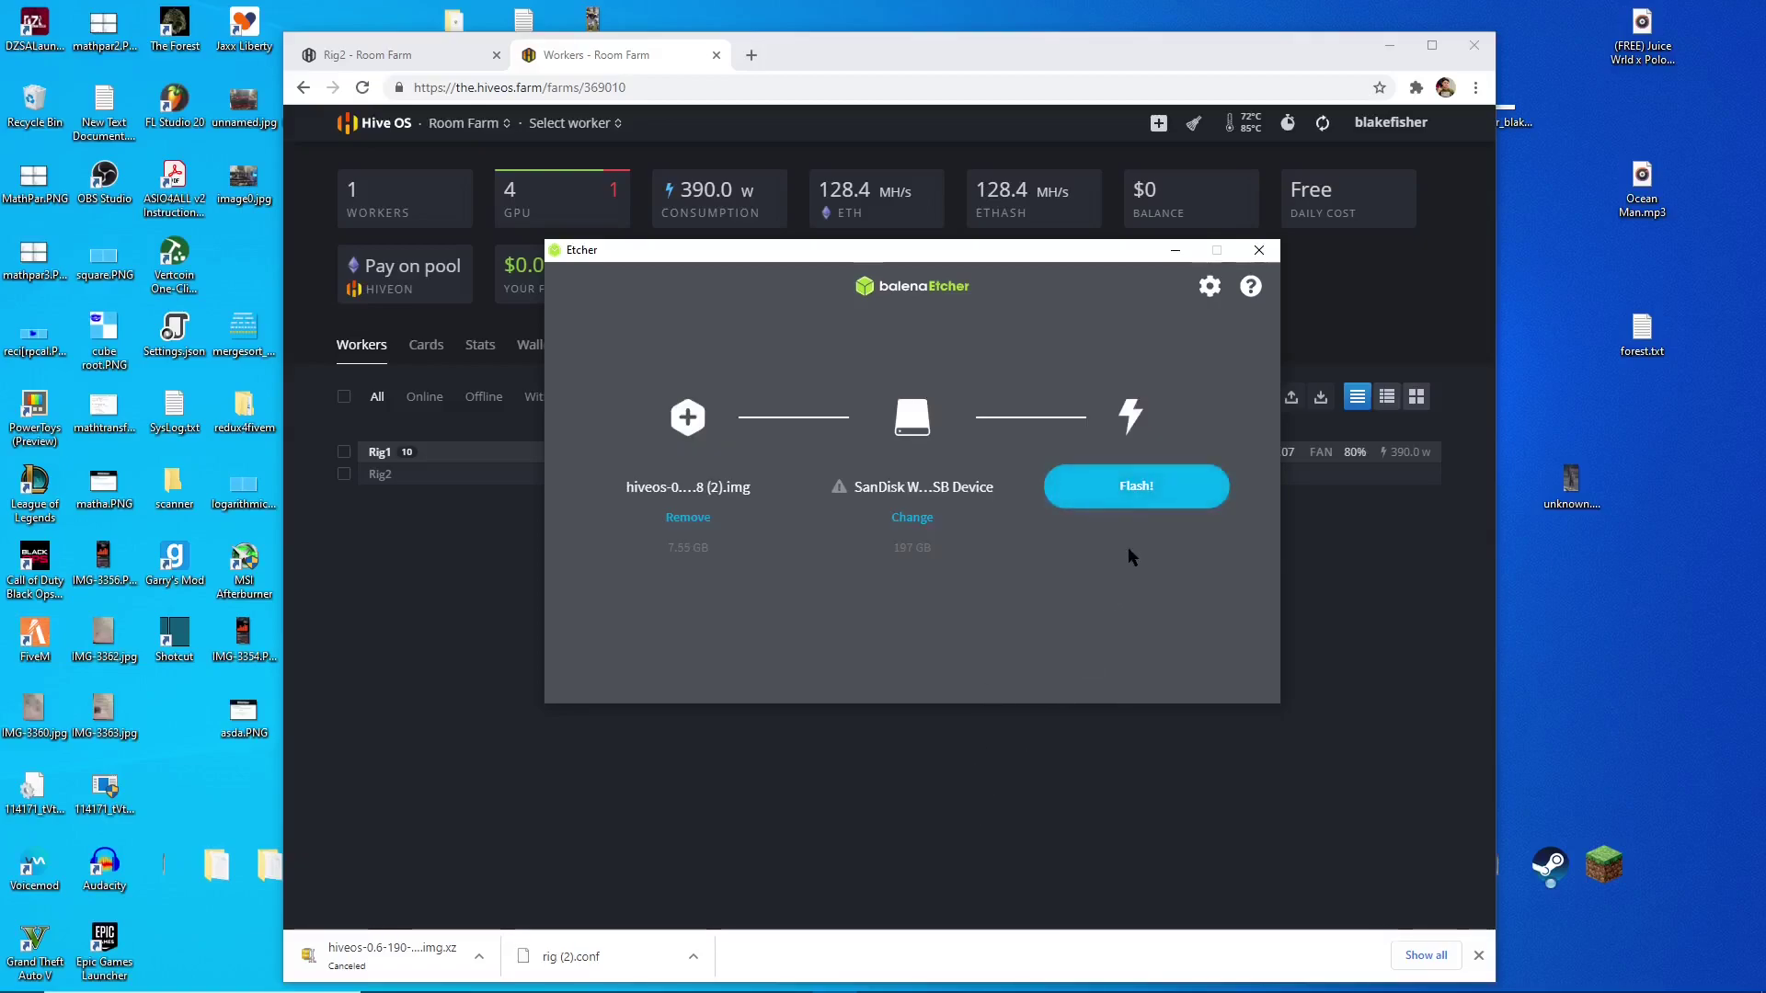
{"action": "left_click", "coordinate": [1135, 482]}
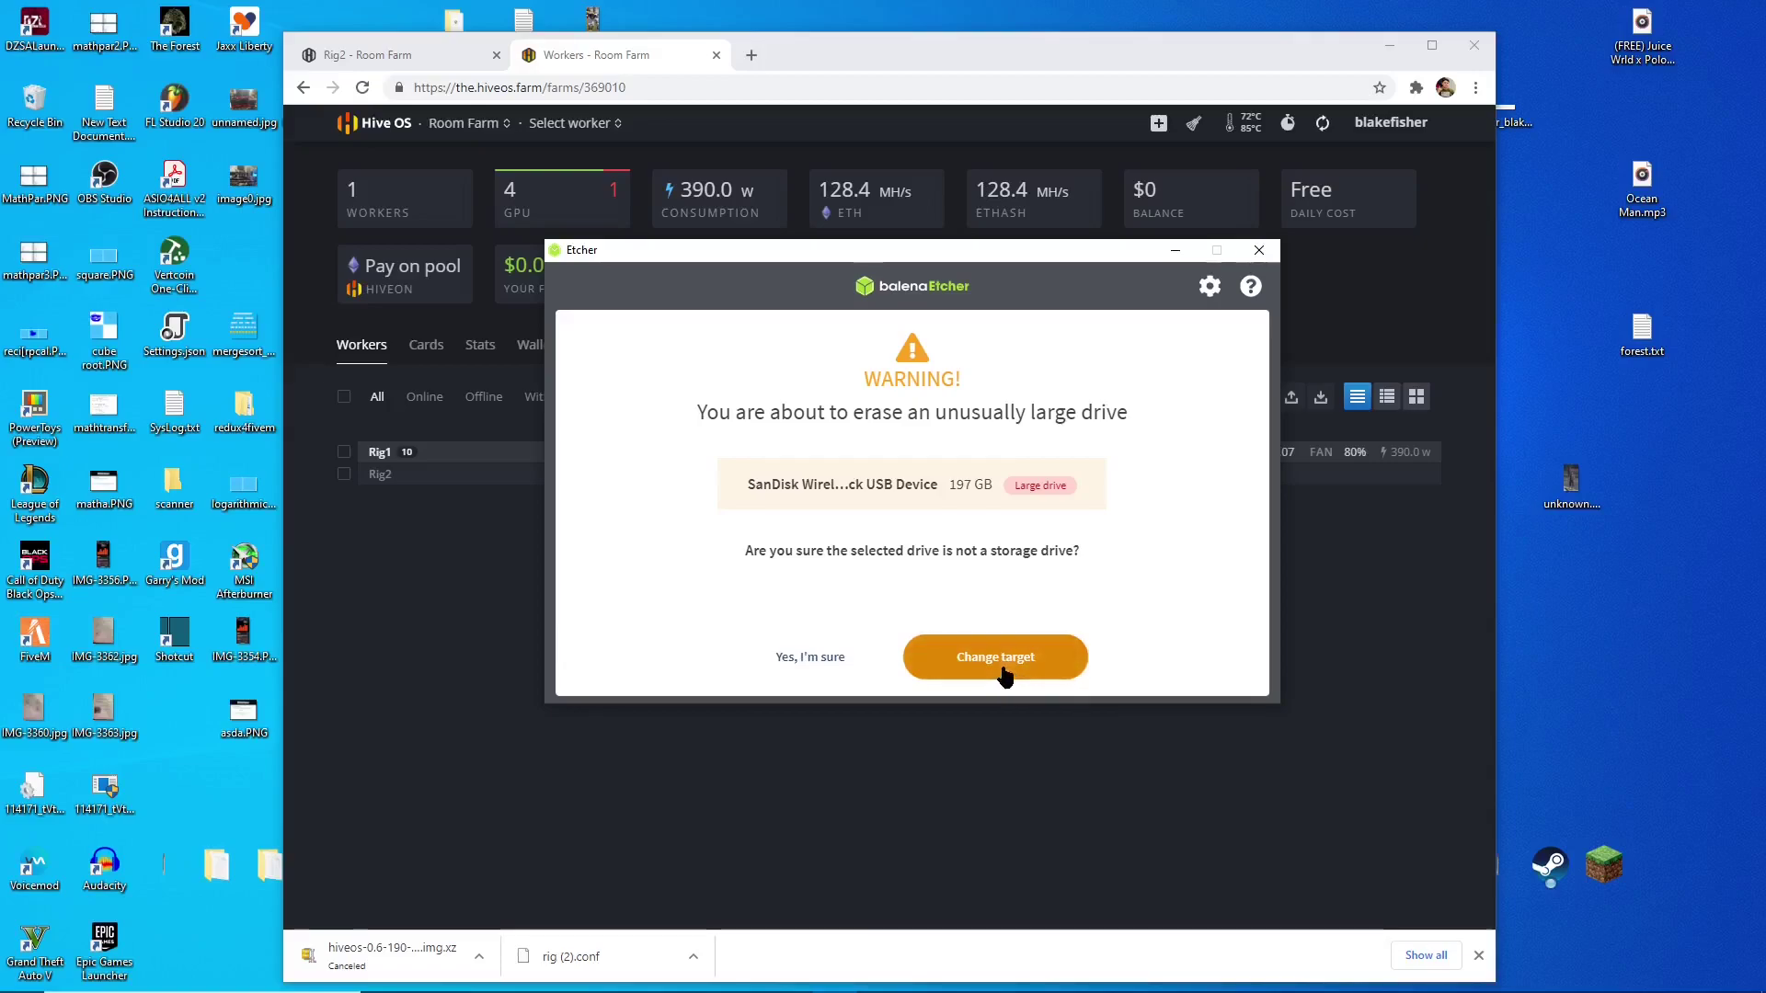
{"action": "left_click", "coordinate": [854, 658]}
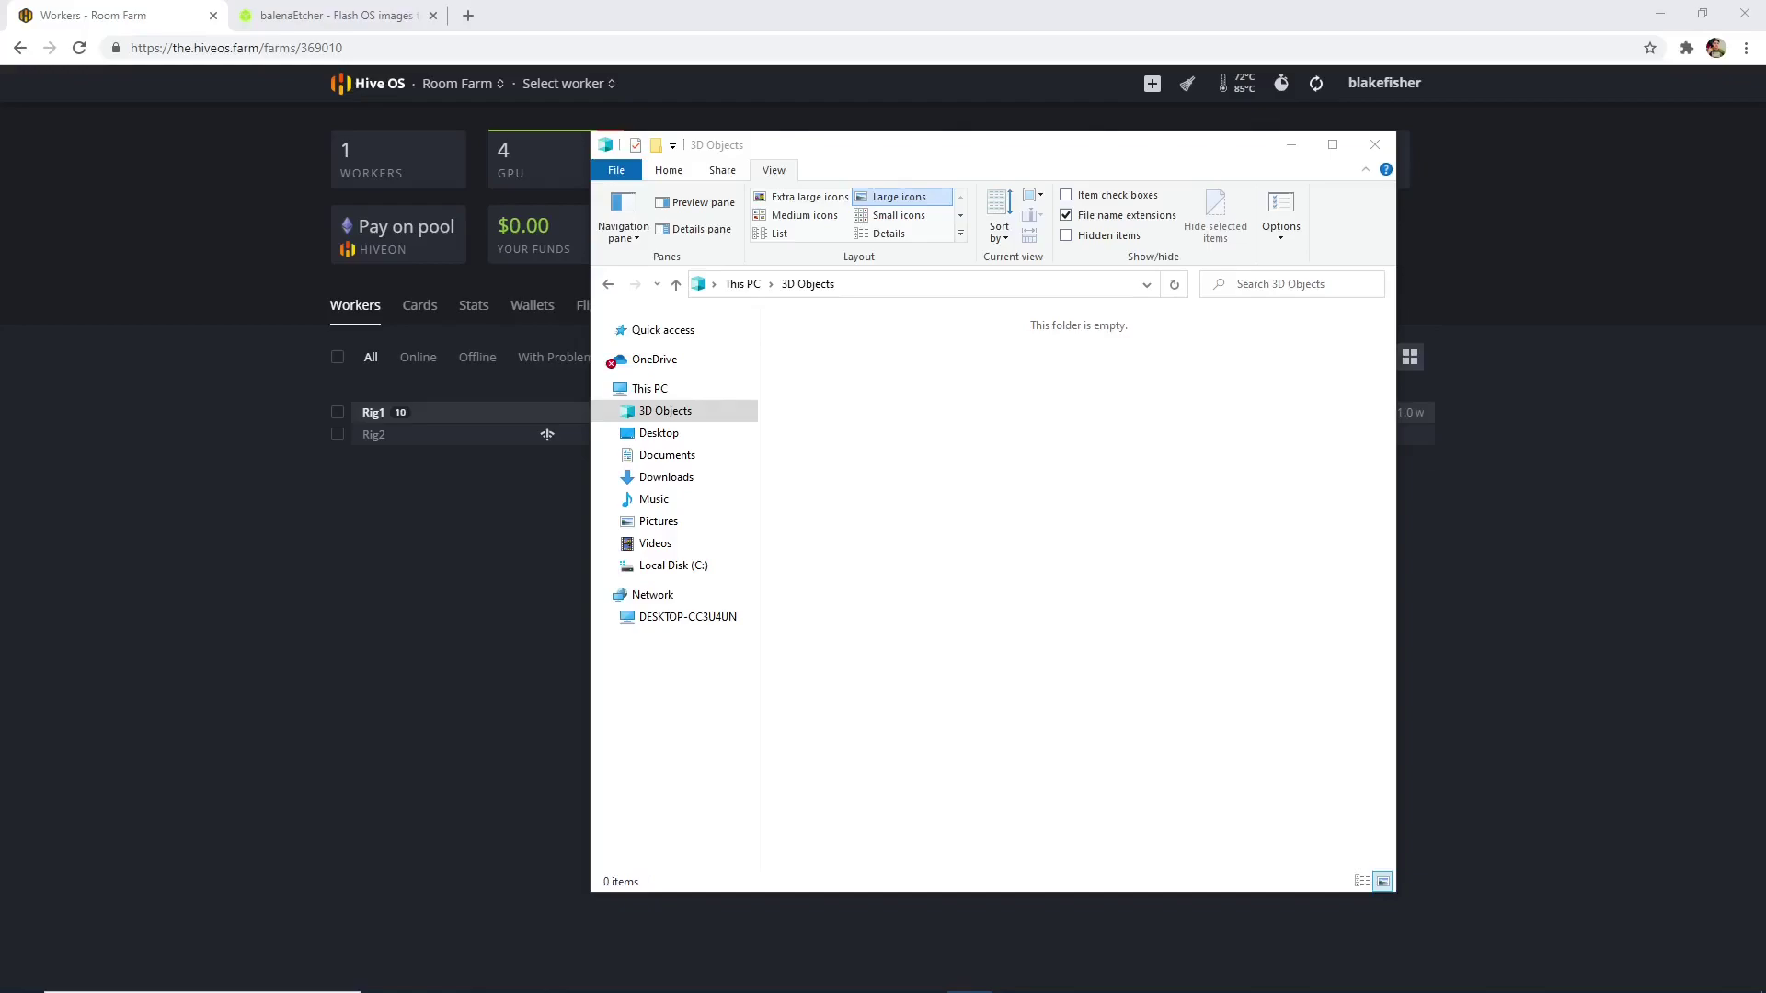
Step: Arrange the HIVE (E:) drive window over the browser and copy rig (2).conf into the drive's root folder
{"action": "left_click_drag", "start_coordinate": [1028, 152], "coordinate": [980, 120]}
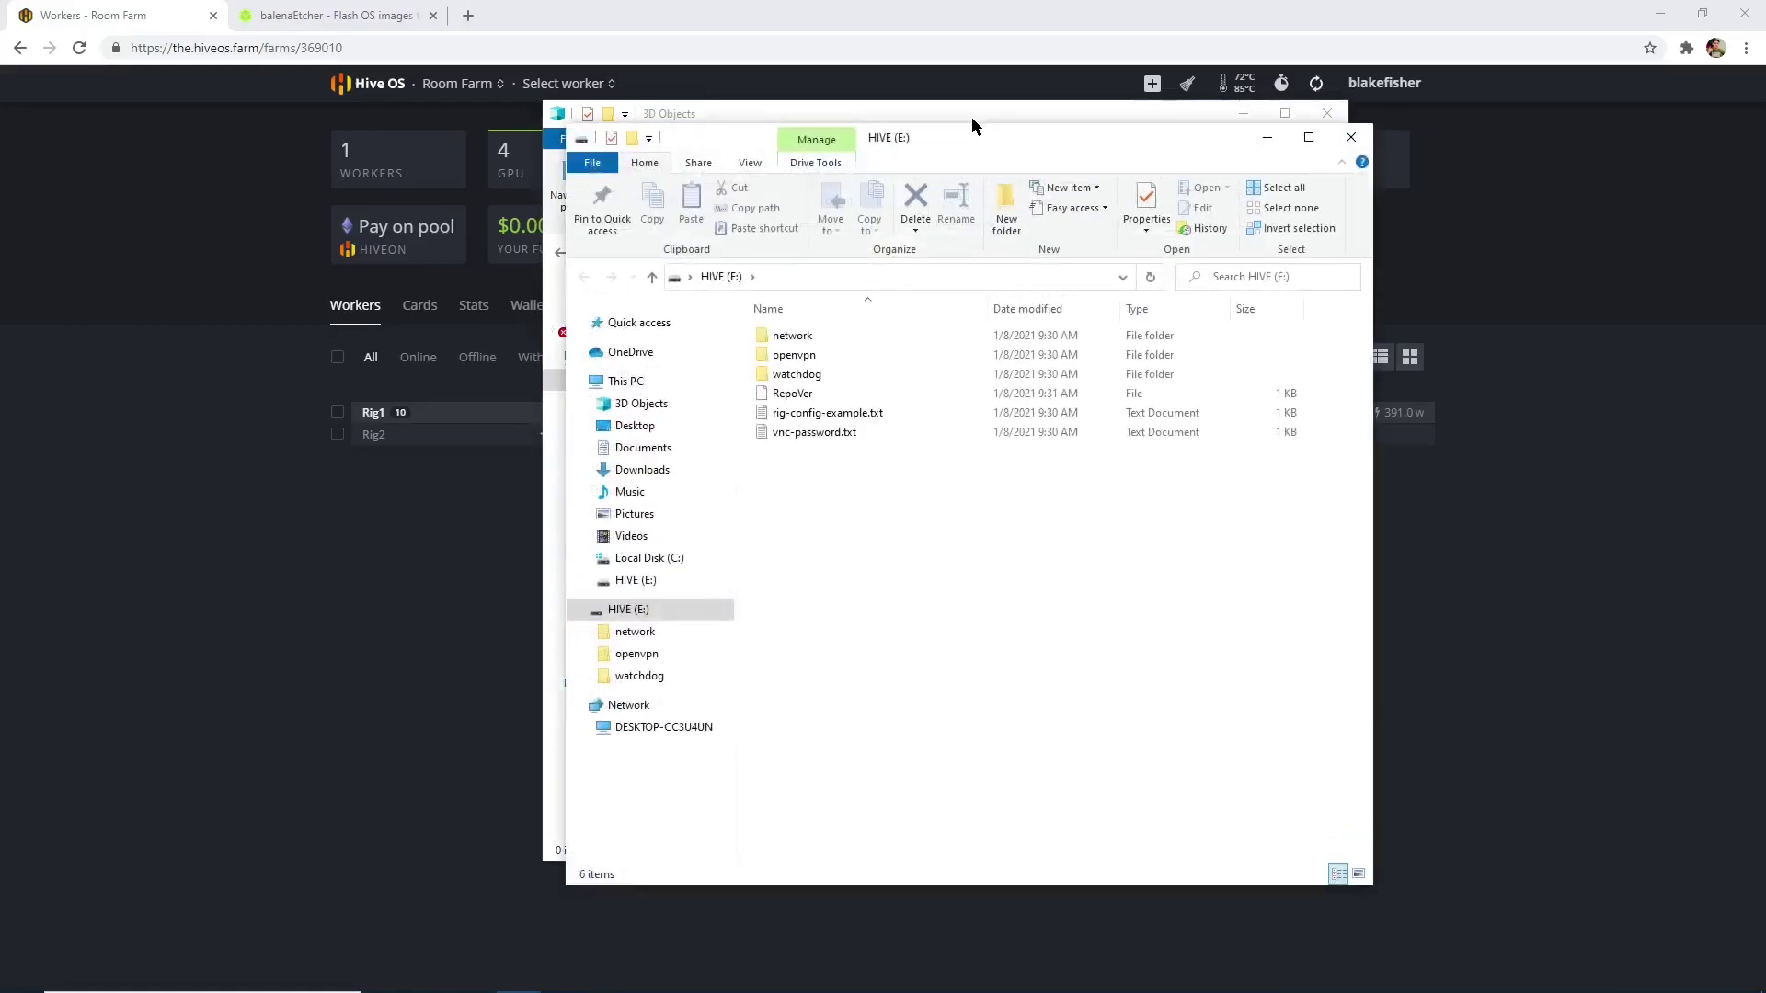
{"action": "mouse_move", "coordinate": [877, 155]}
{"action": "left_mouse_down"}
{"action": "mouse_move", "coordinate": [1068, 289]}
{"action": "mouse_move", "coordinate": [897, 147]}
{"action": "left_mouse_up"}
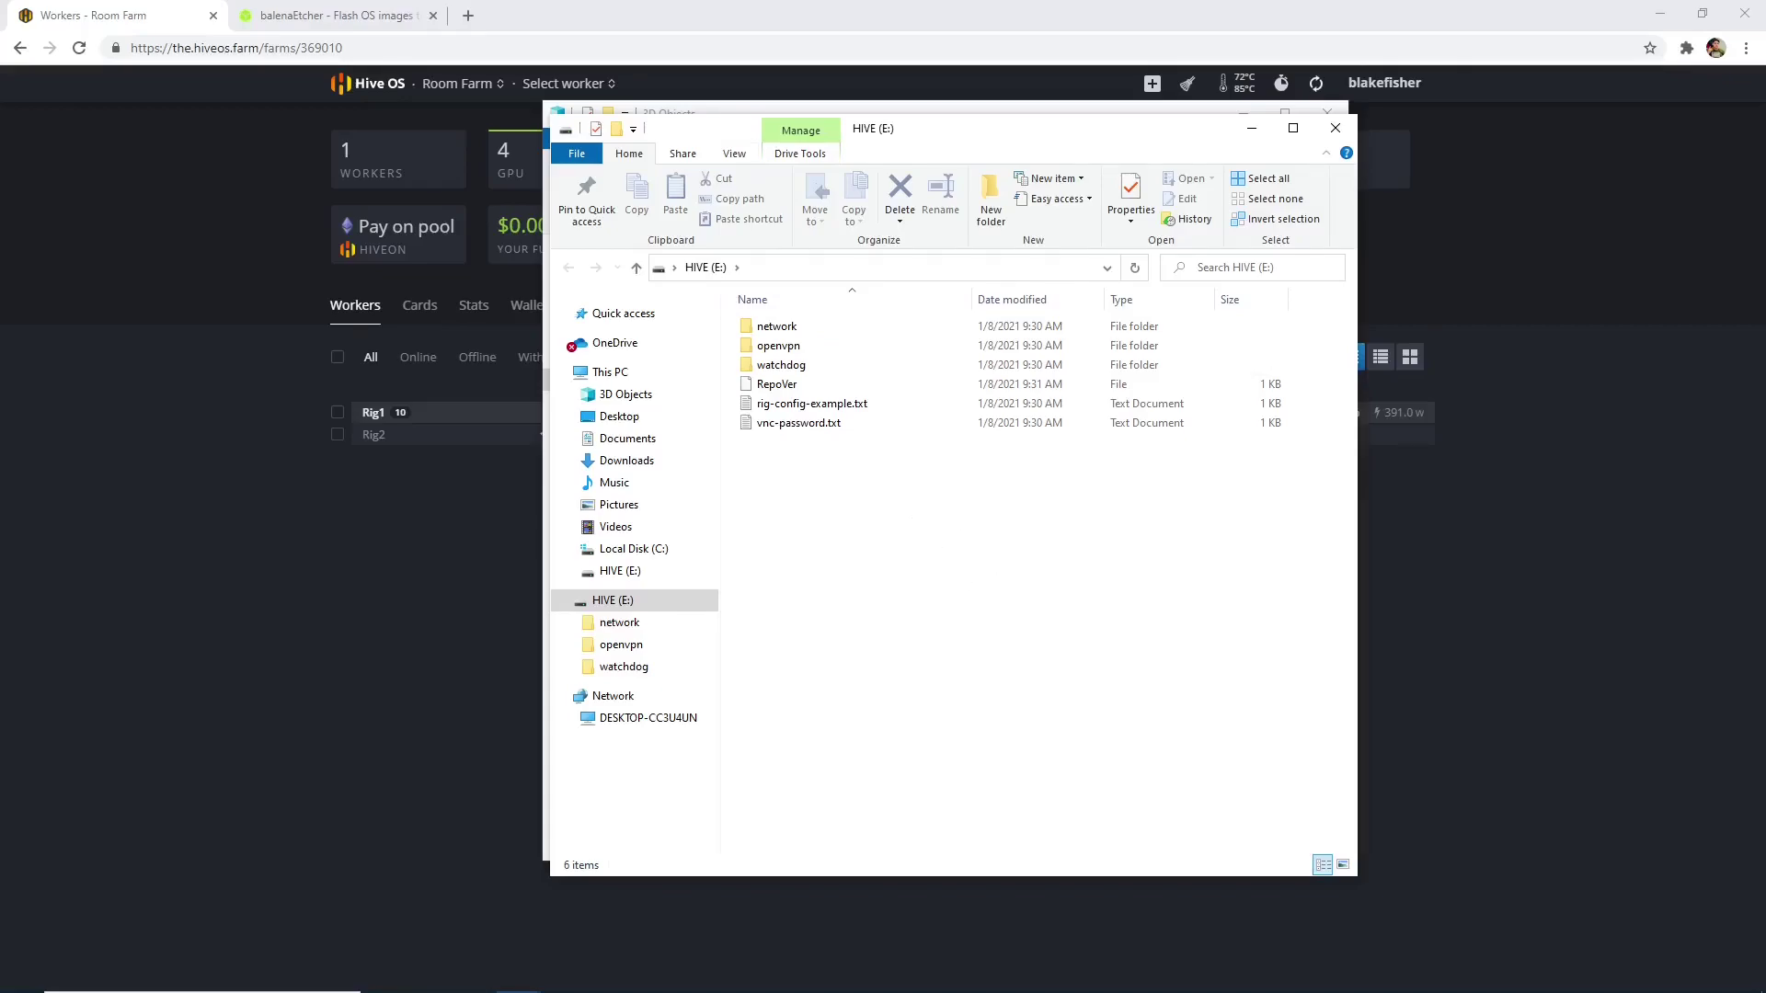
{"action": "left_click_drag", "start_coordinate": [1128, 713], "coordinate": [965, 550]}
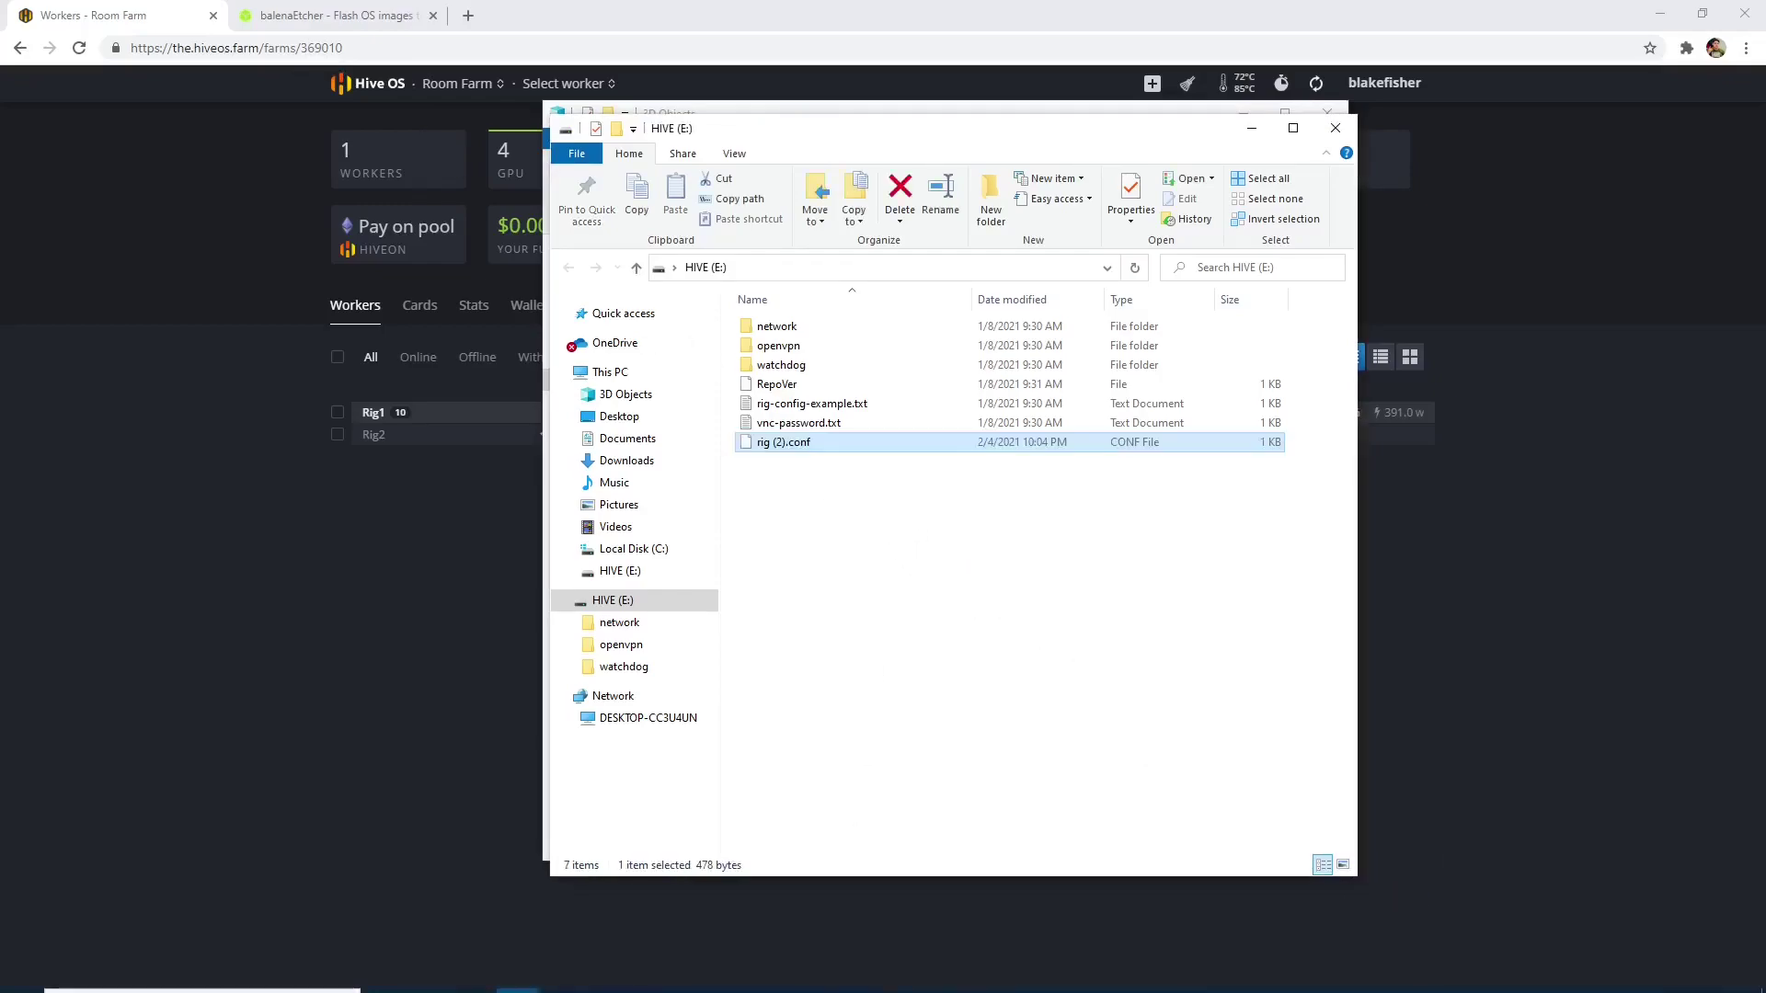
Step: Rename rig (2).conf on the HIVE (E:) drive to rig.conf
{"action": "right_click", "coordinate": [816, 443]}
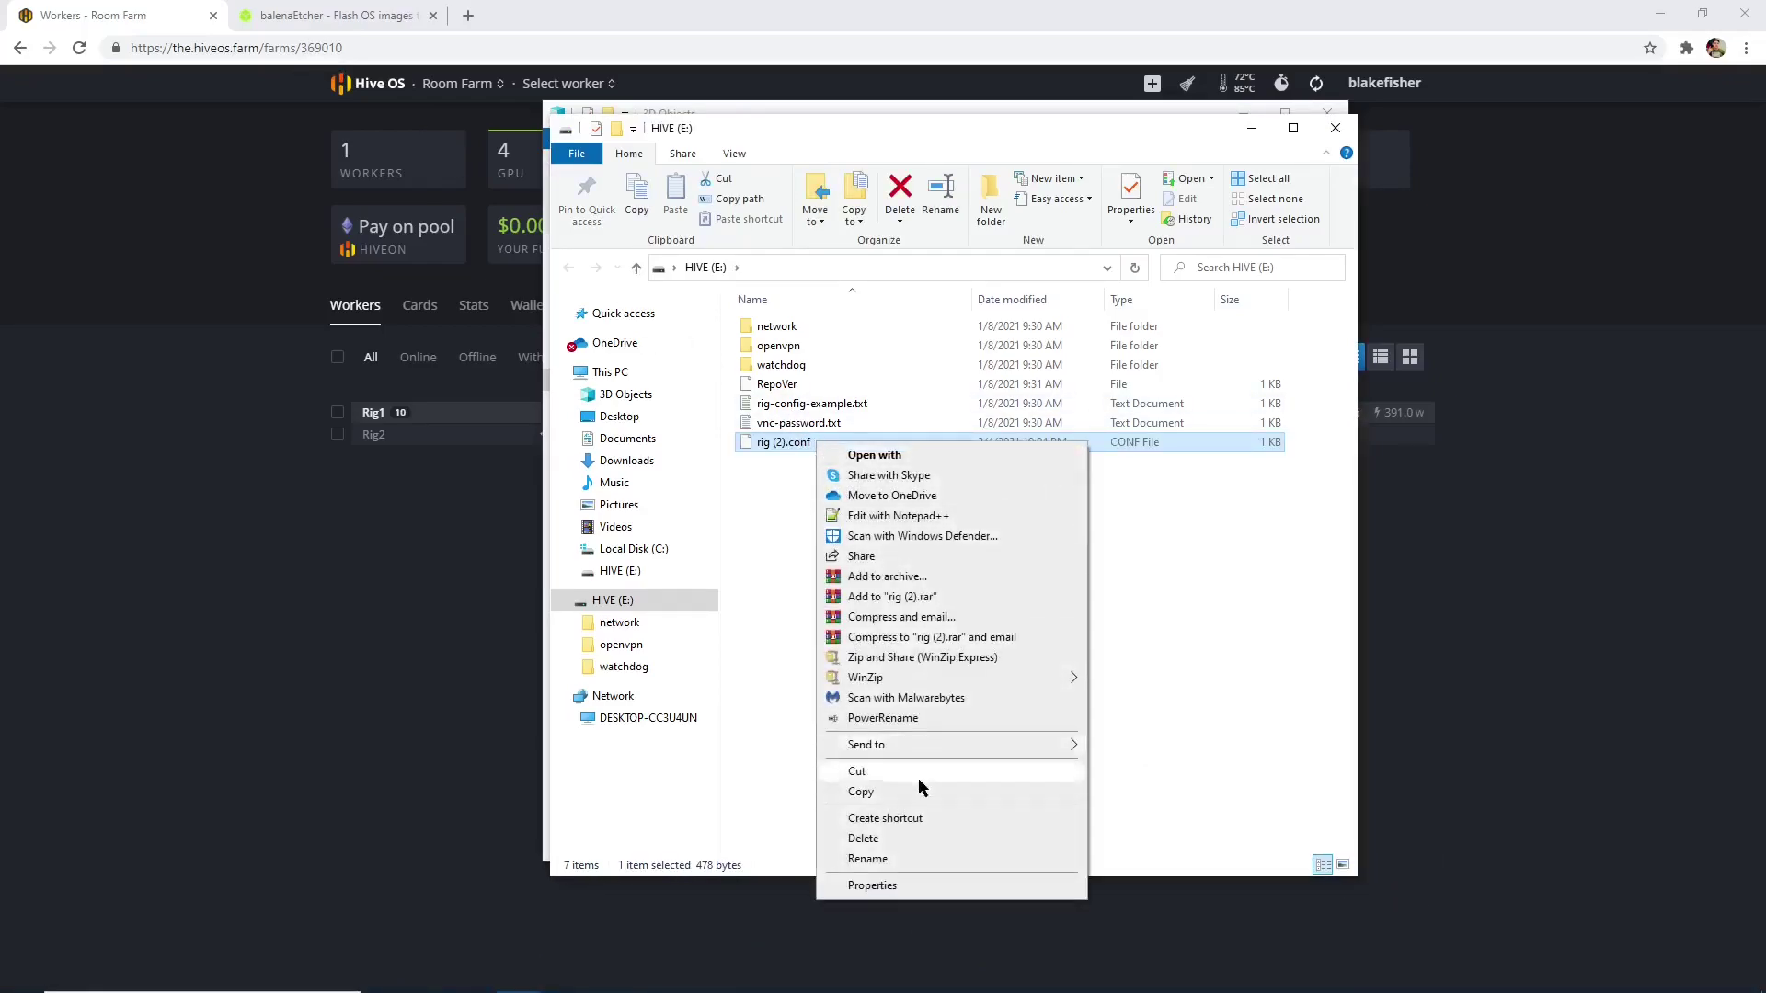
{"action": "left_click", "coordinate": [868, 858]}
{"action": "key", "text": "Right"}
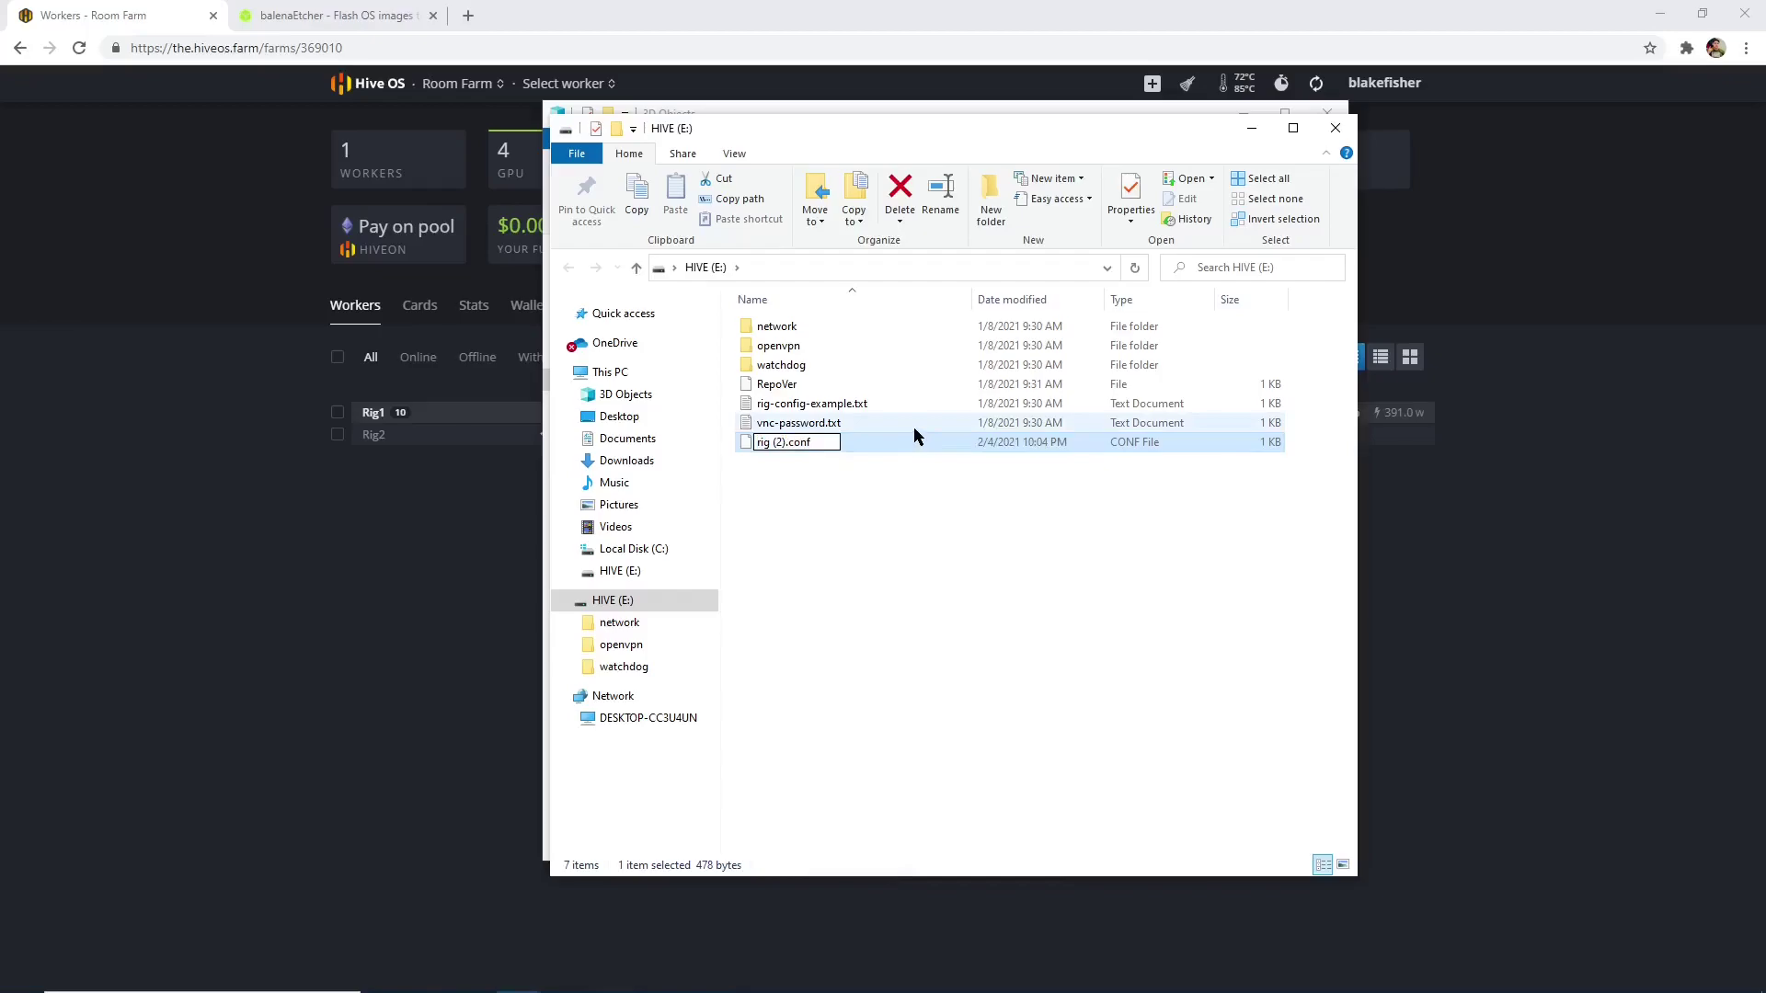
{"action": "key", "text": "BackSpace"}
{"action": "key", "text": "BackSpace"}
{"action": "key", "text": "BackSpace"}
{"action": "key", "text": "BackSpace"}
{"action": "left_click", "coordinate": [820, 541]}
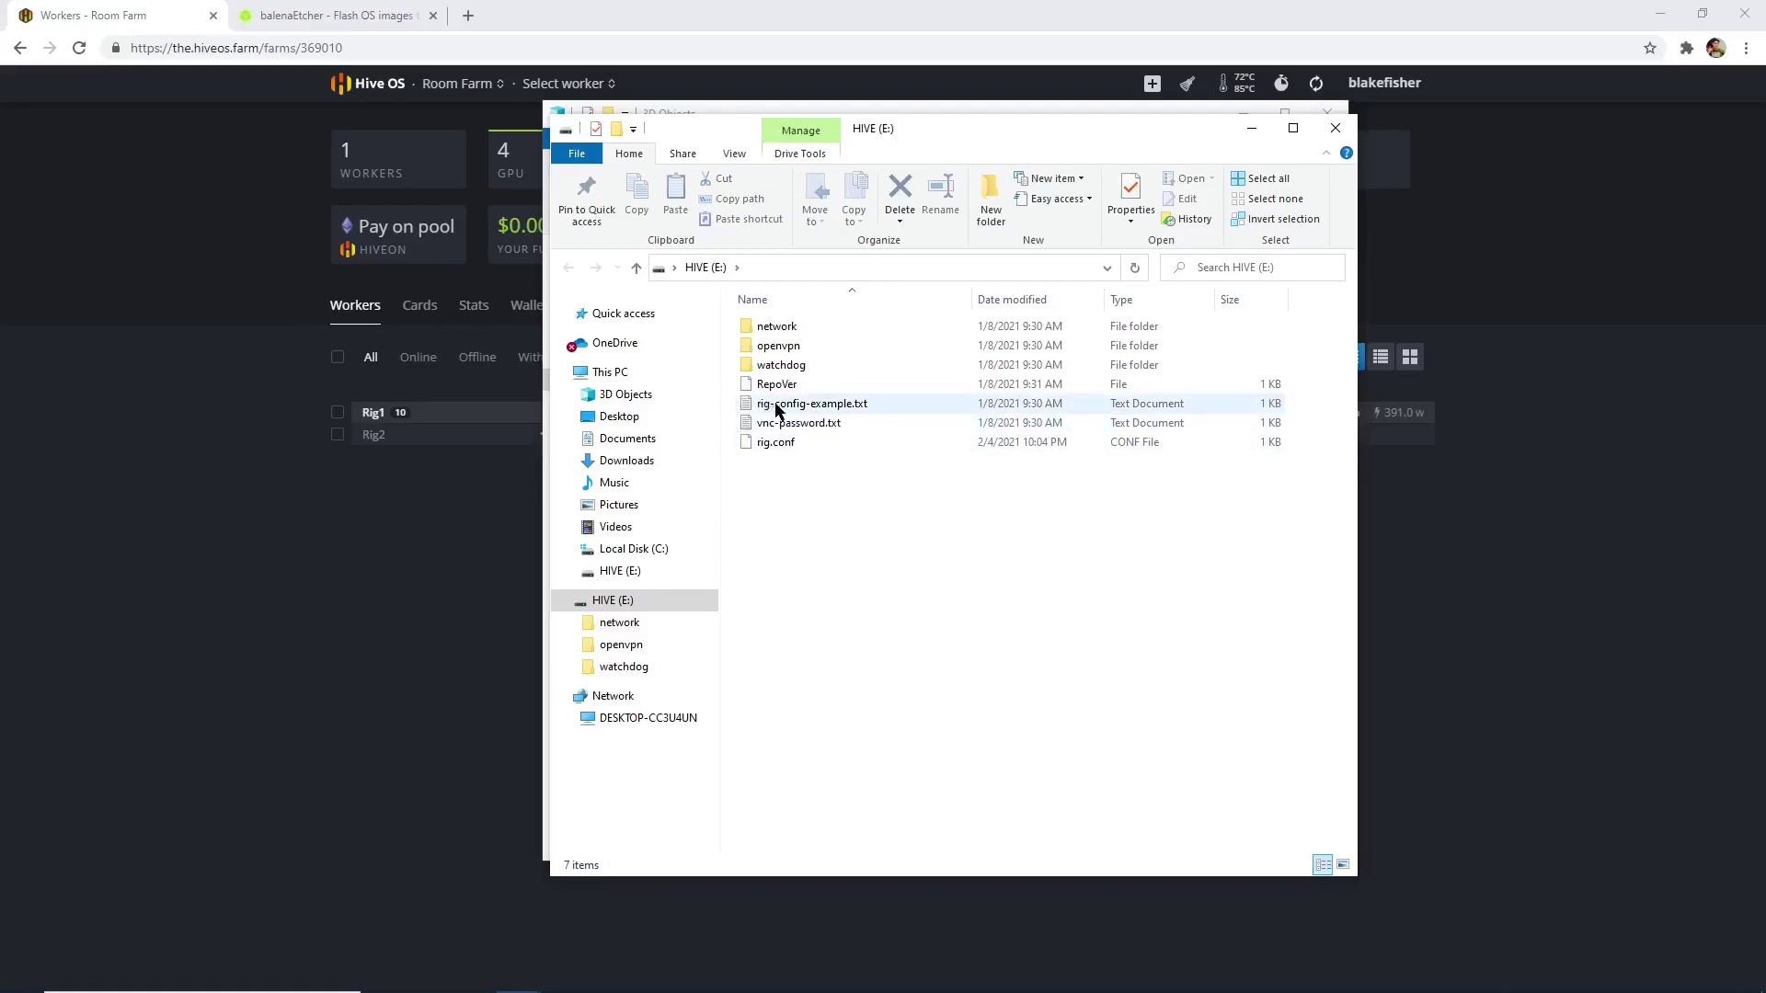
Step: Delete rig-config-example.txt from the HIVE (E:) drive
{"action": "left_click", "coordinate": [828, 413]}
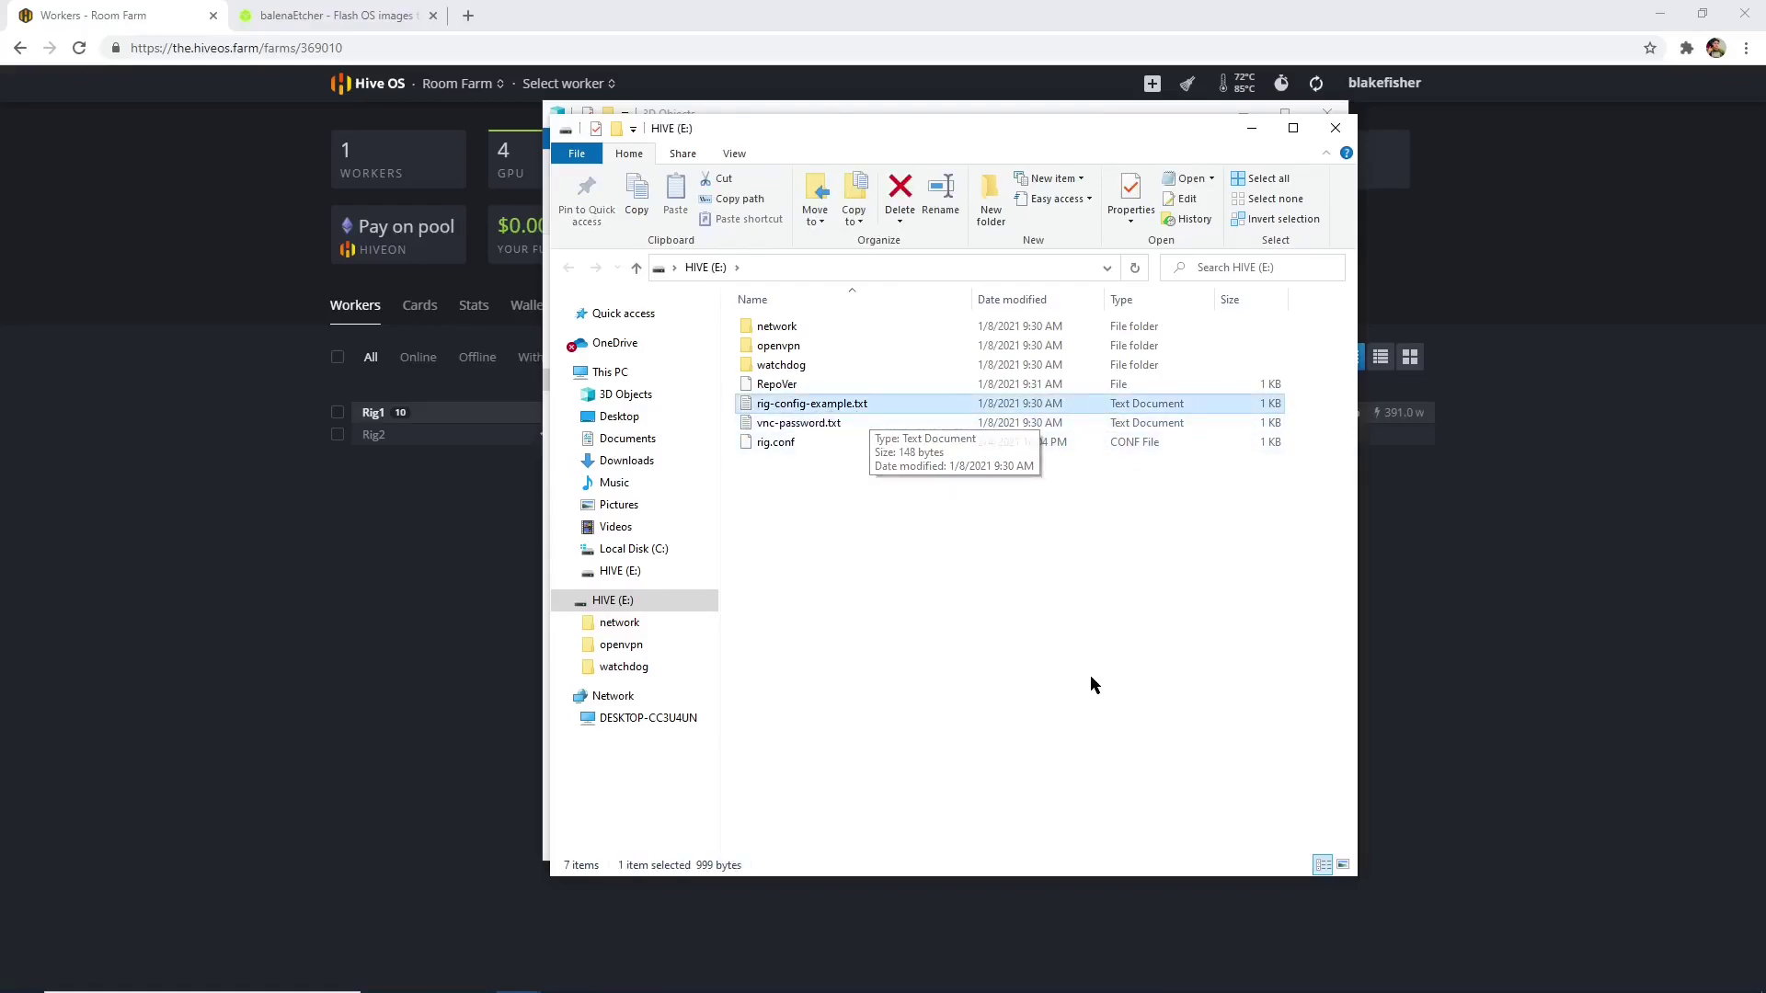
{"action": "key", "text": "Delete"}
{"action": "left_click", "coordinate": [953, 581]}
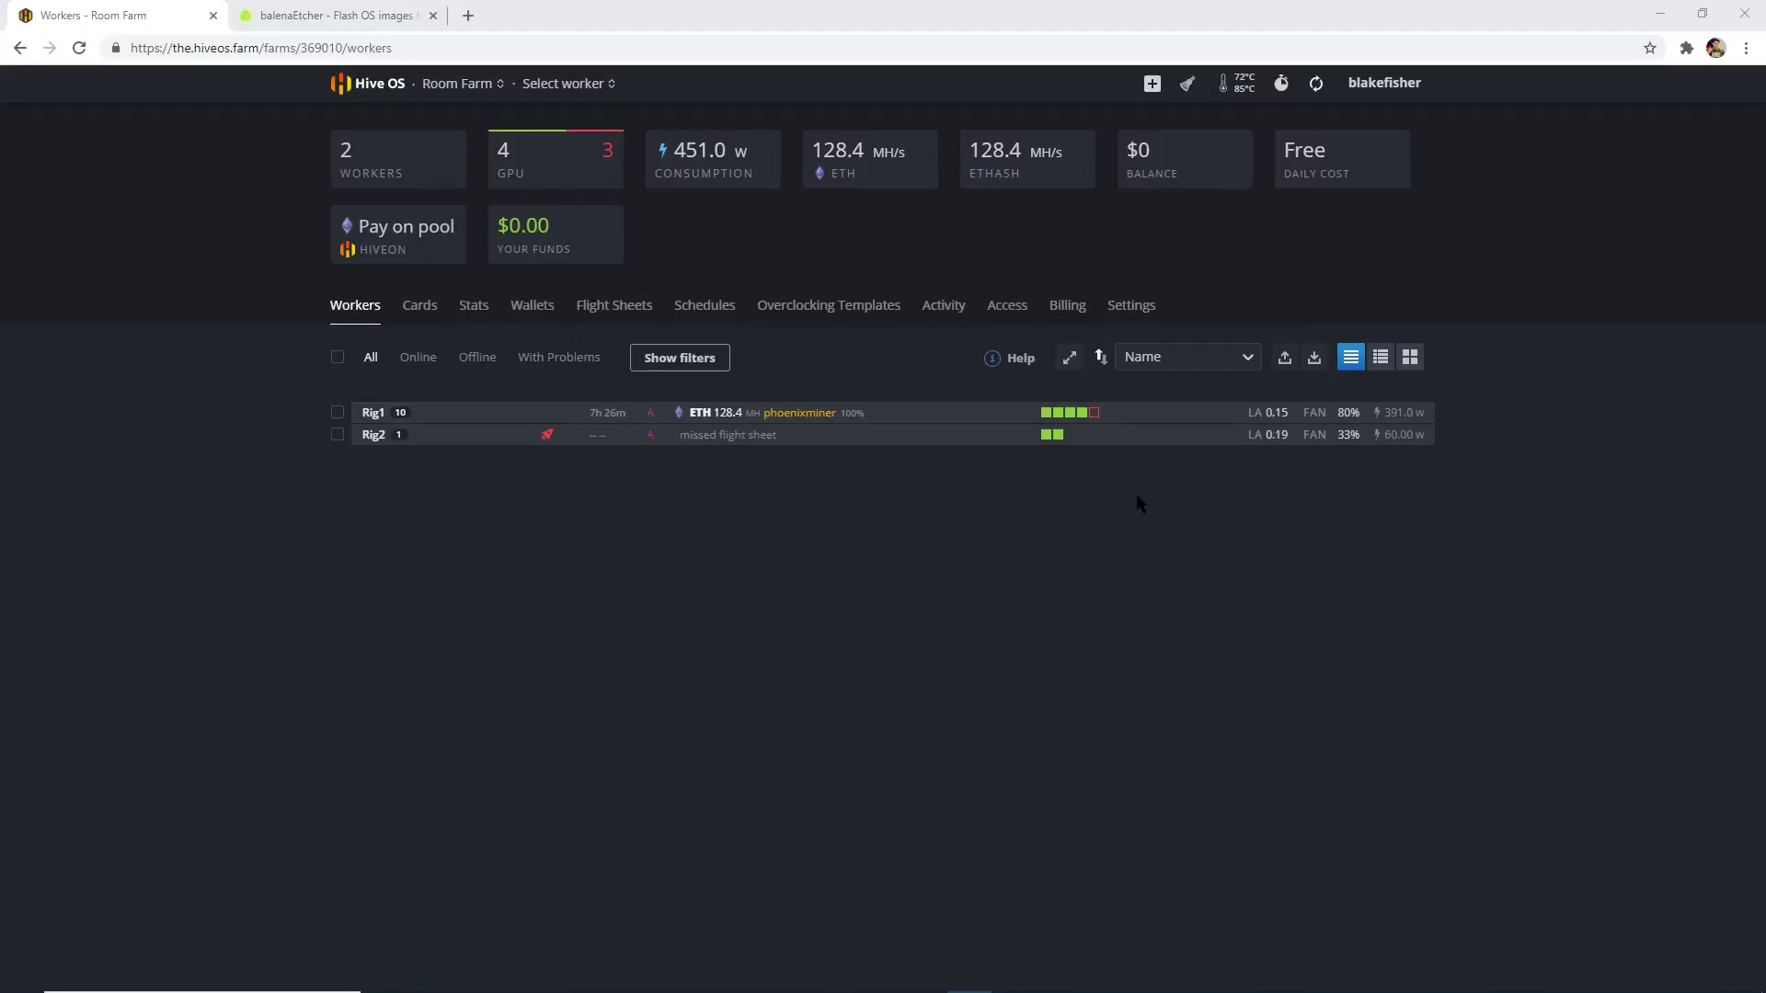
Step: Refresh Room Farm's worker list, open Rig2 and apply the starred ETH Phoenixminer flight sheet to it, accepting the fee notice
{"action": "left_click", "coordinate": [79, 48]}
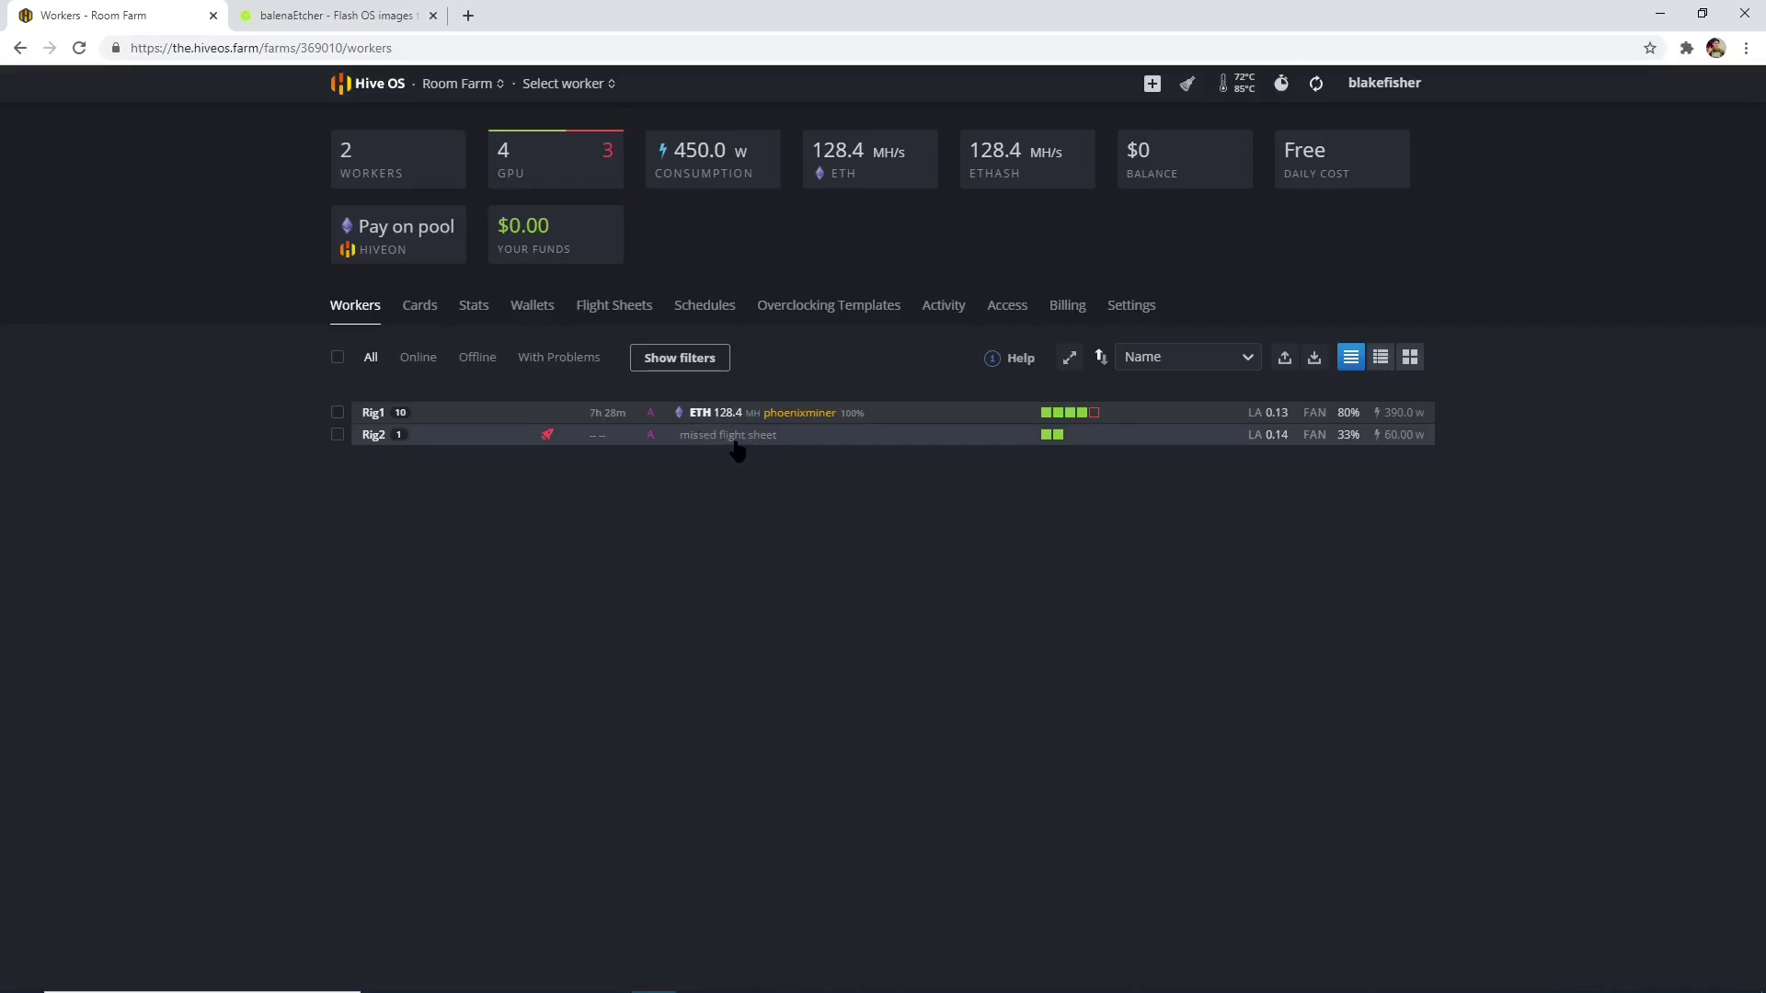
{"action": "left_click", "coordinate": [370, 436]}
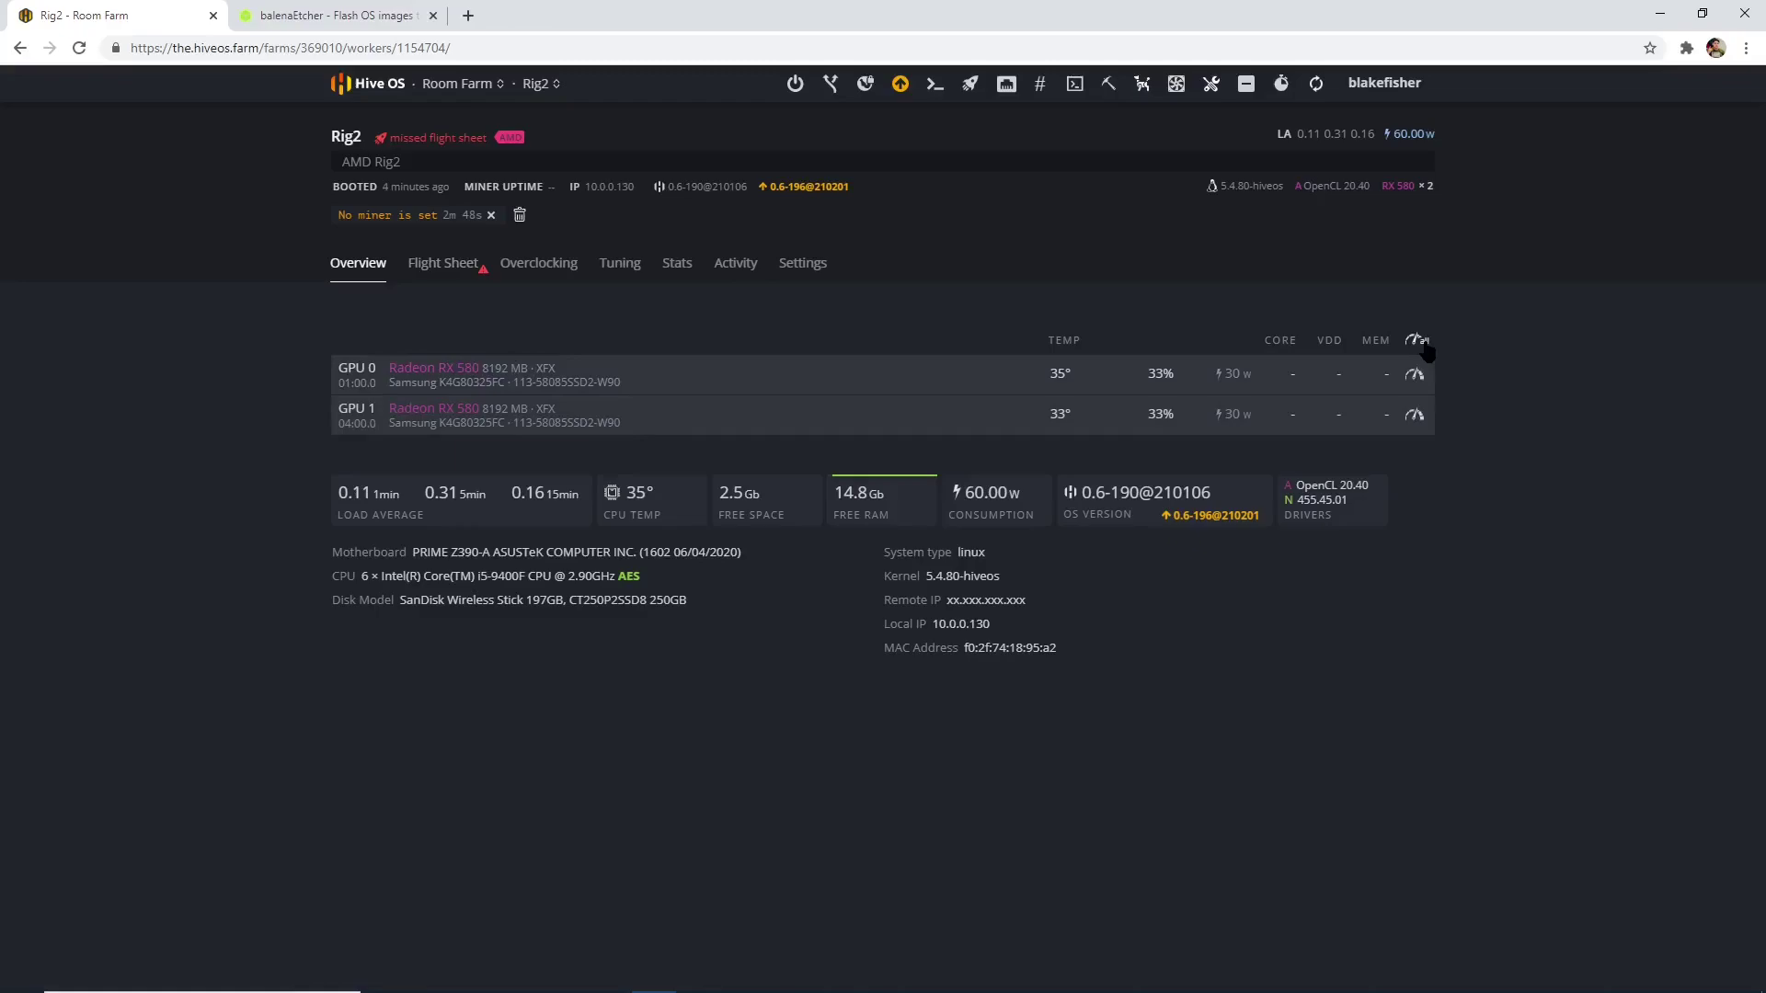
{"action": "left_click", "coordinate": [468, 276]}
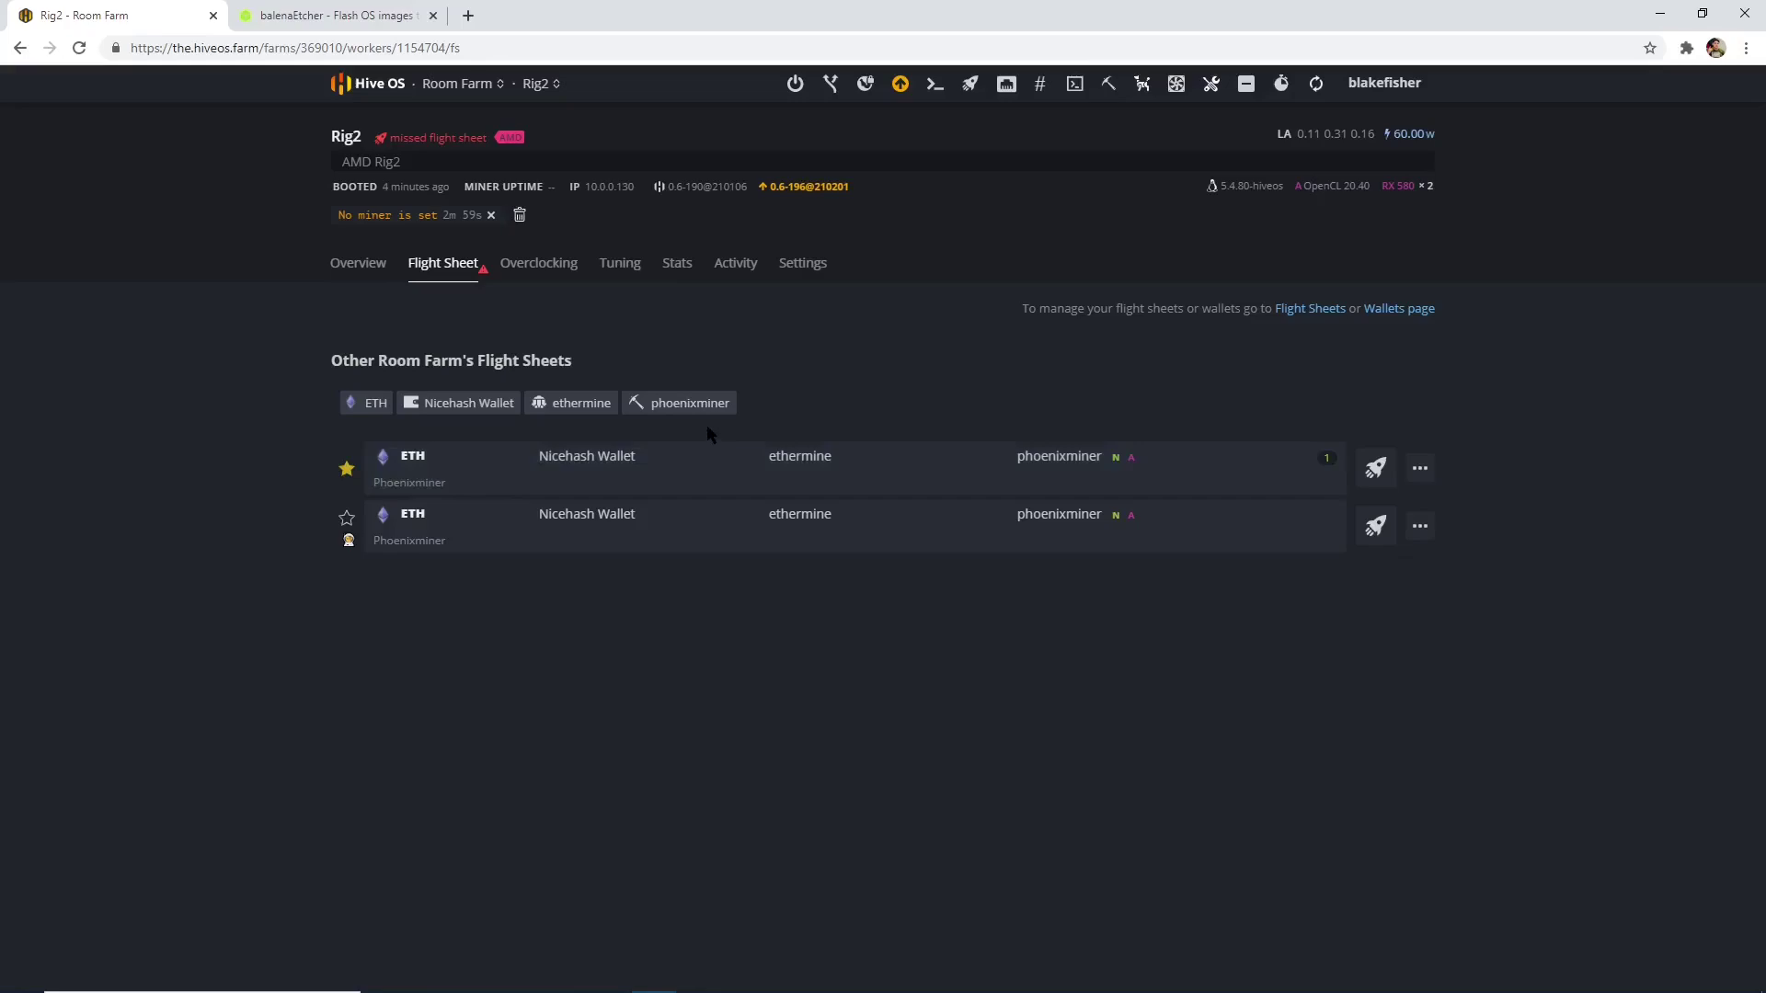
{"action": "left_click", "coordinate": [1376, 471]}
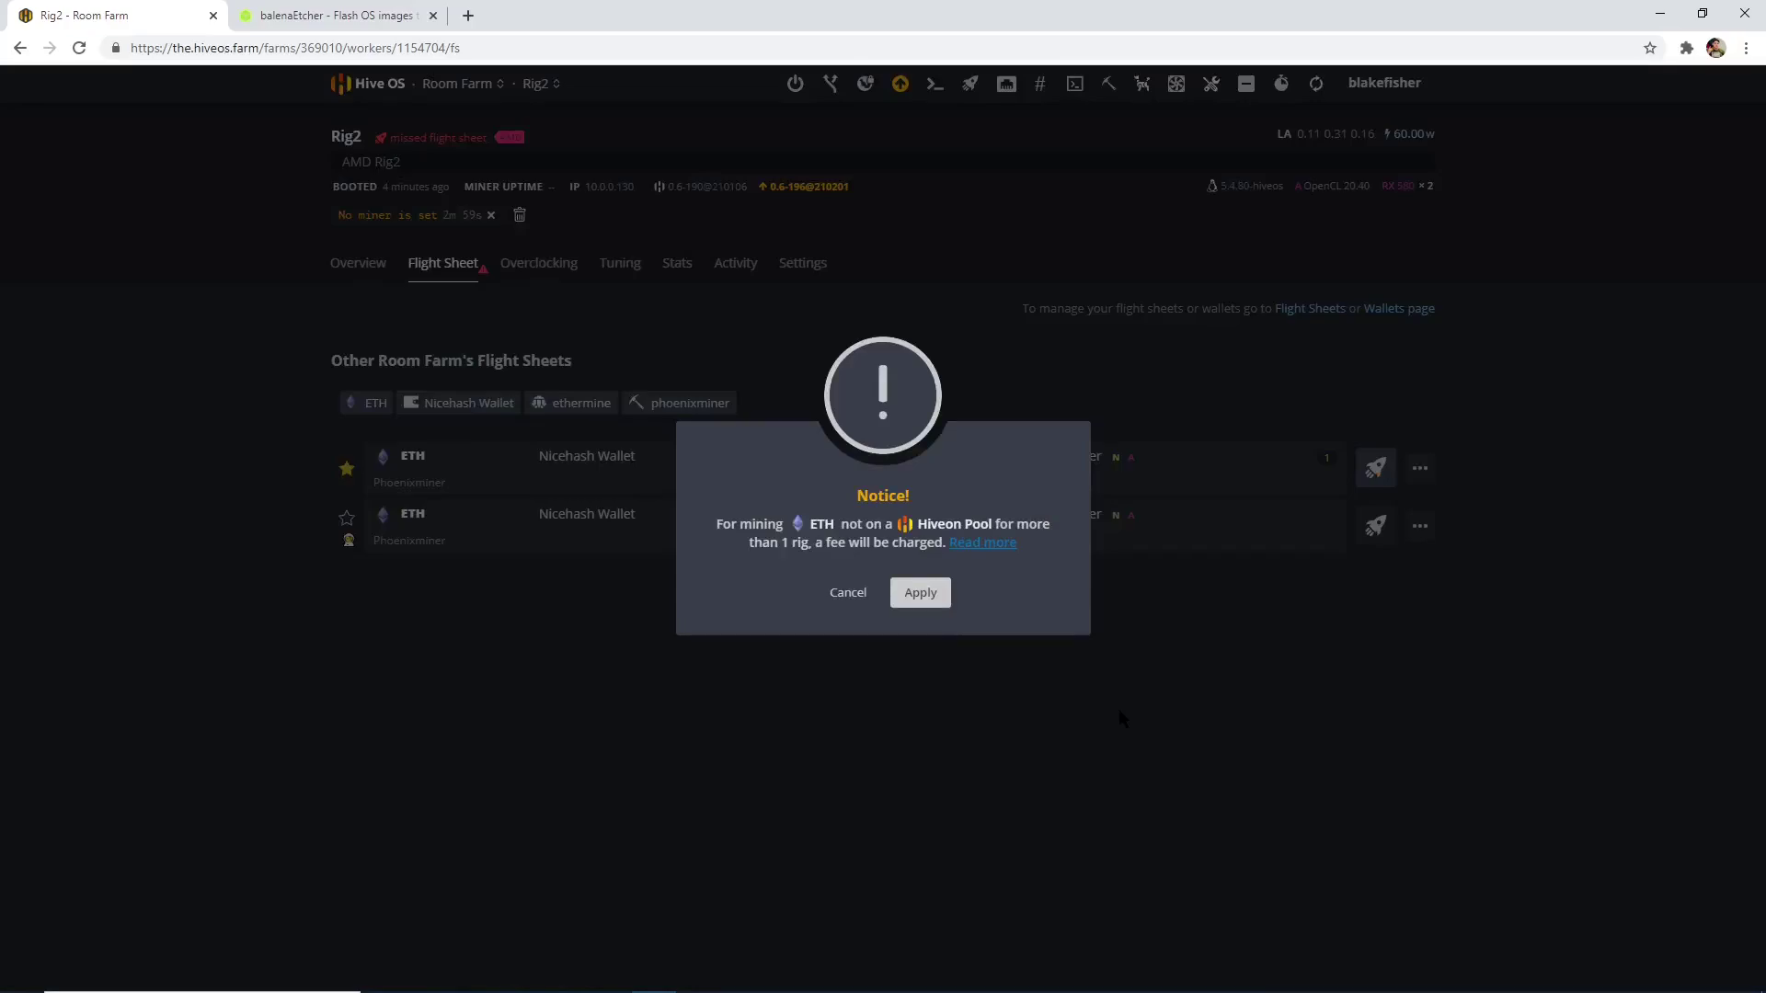
{"action": "left_click", "coordinate": [920, 598]}
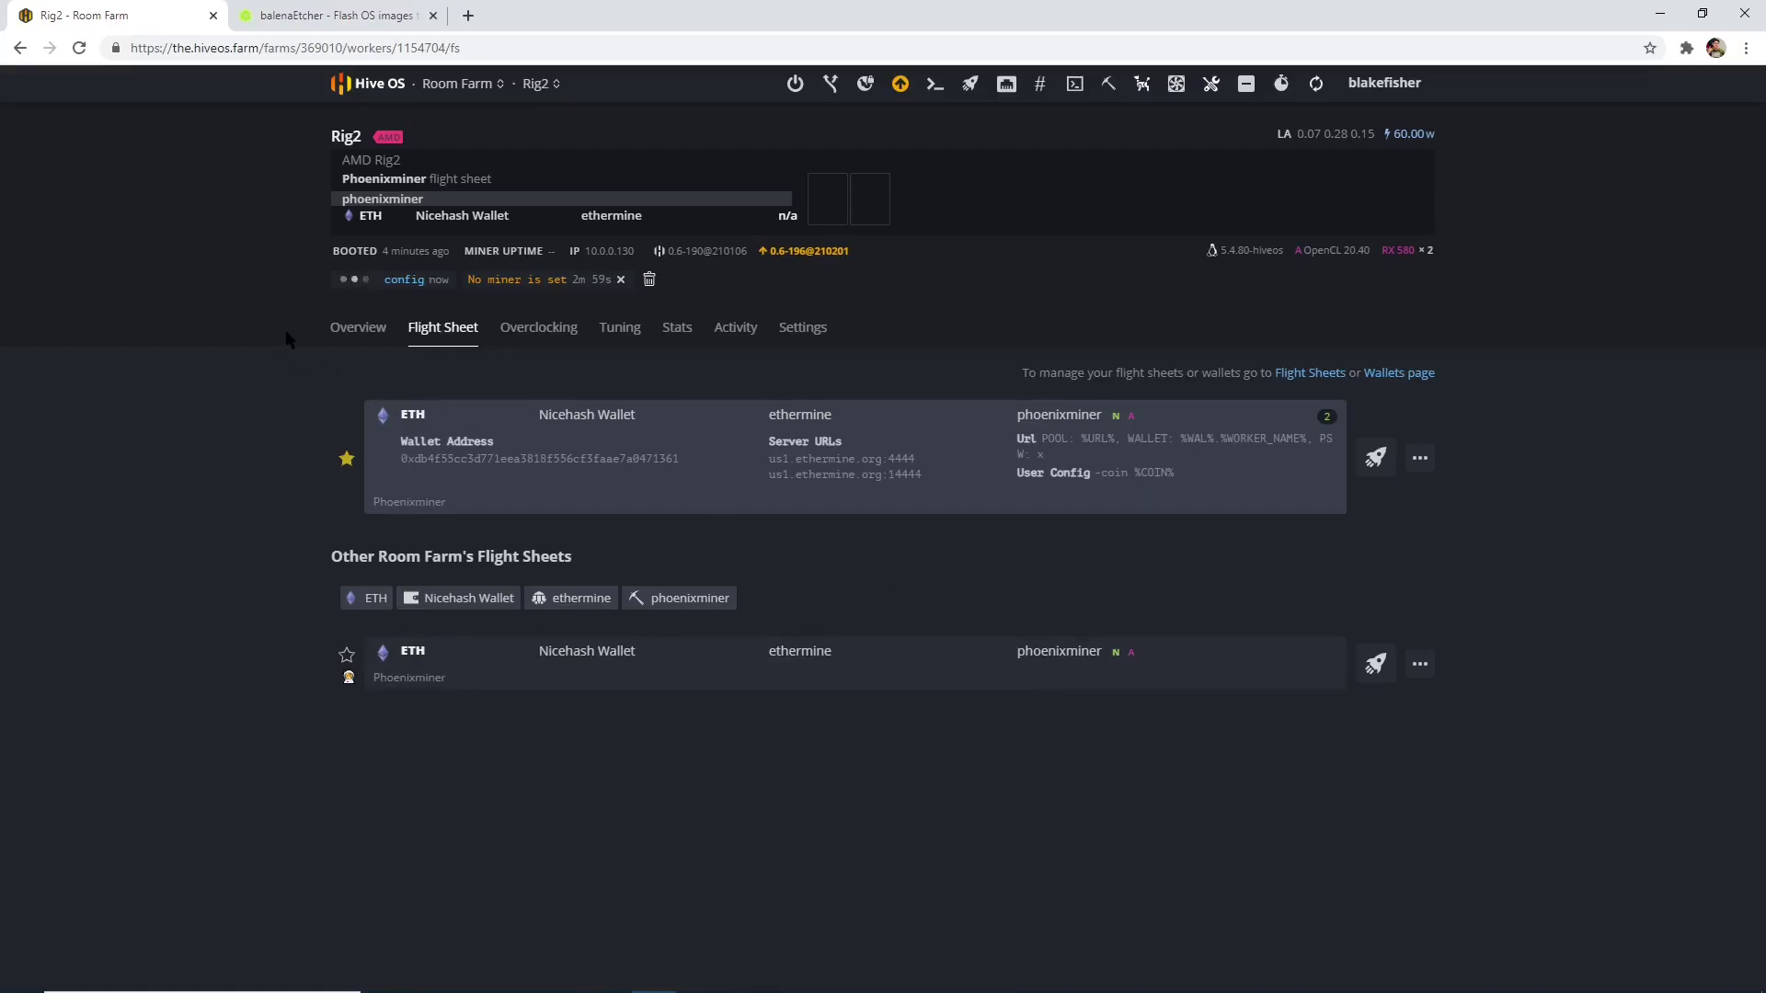
Step: Return to Rig2's overview and reload its page
{"action": "left_click", "coordinate": [356, 329]}
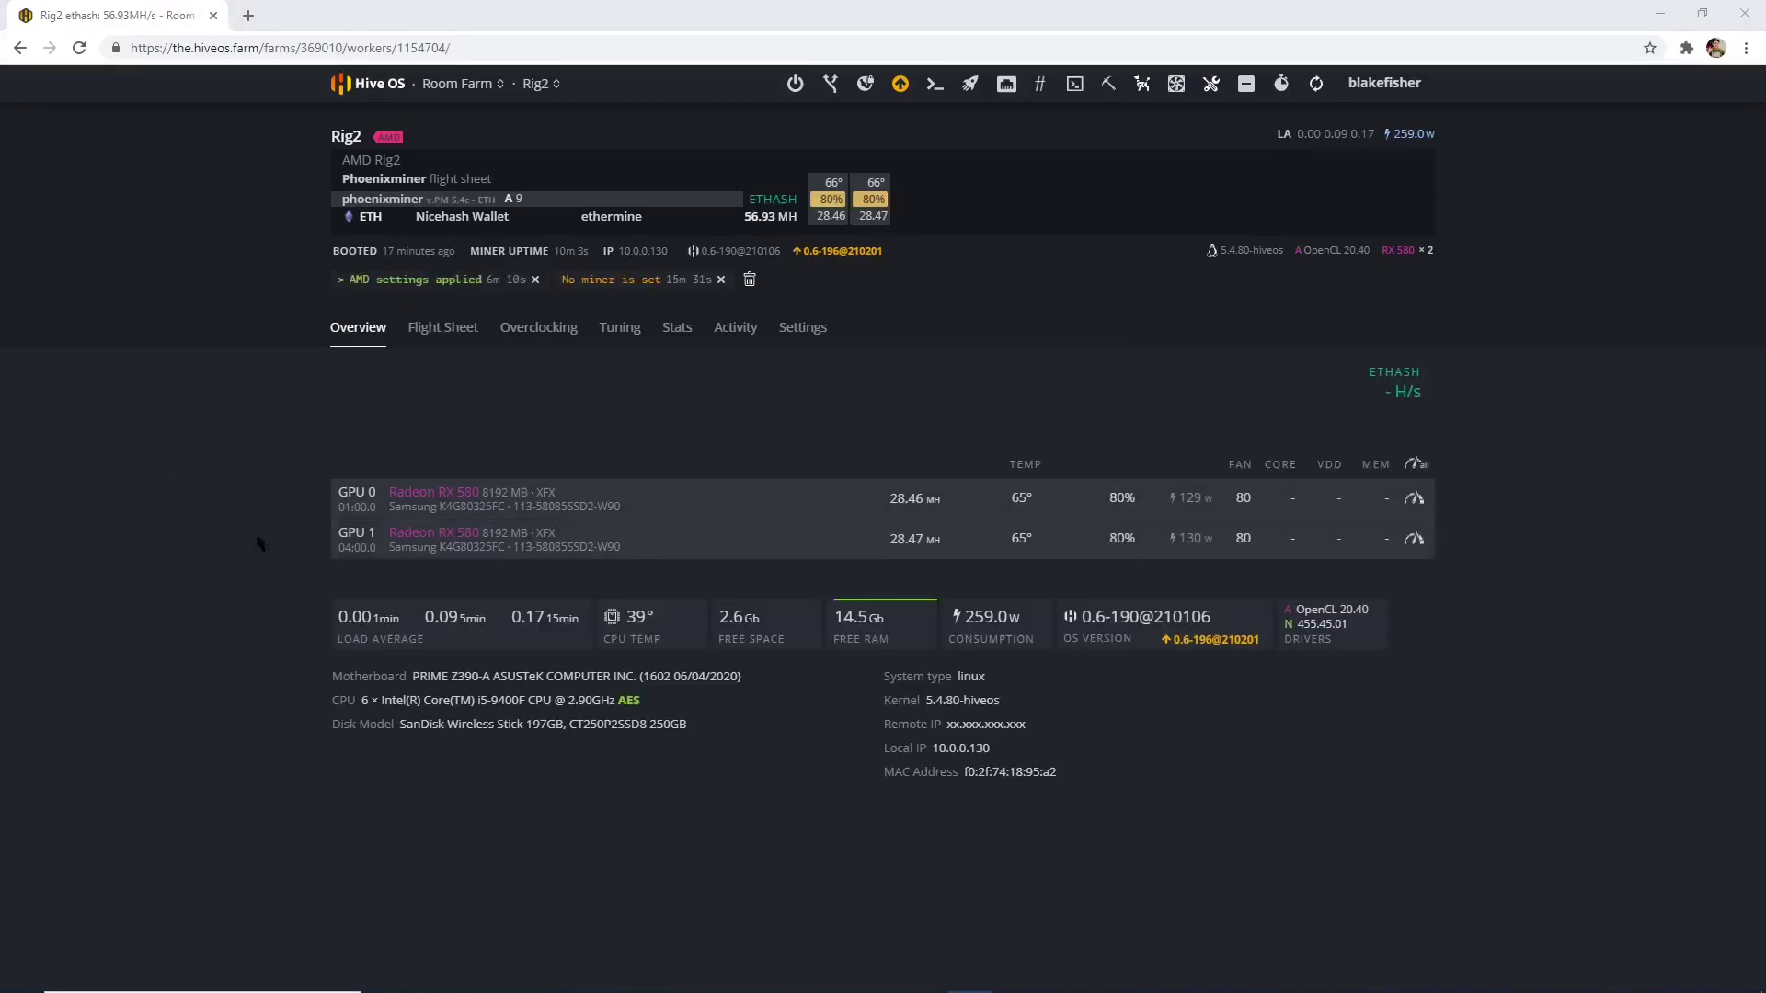
{"action": "left_click", "coordinate": [390, 48]}
{"action": "key", "text": "Return"}
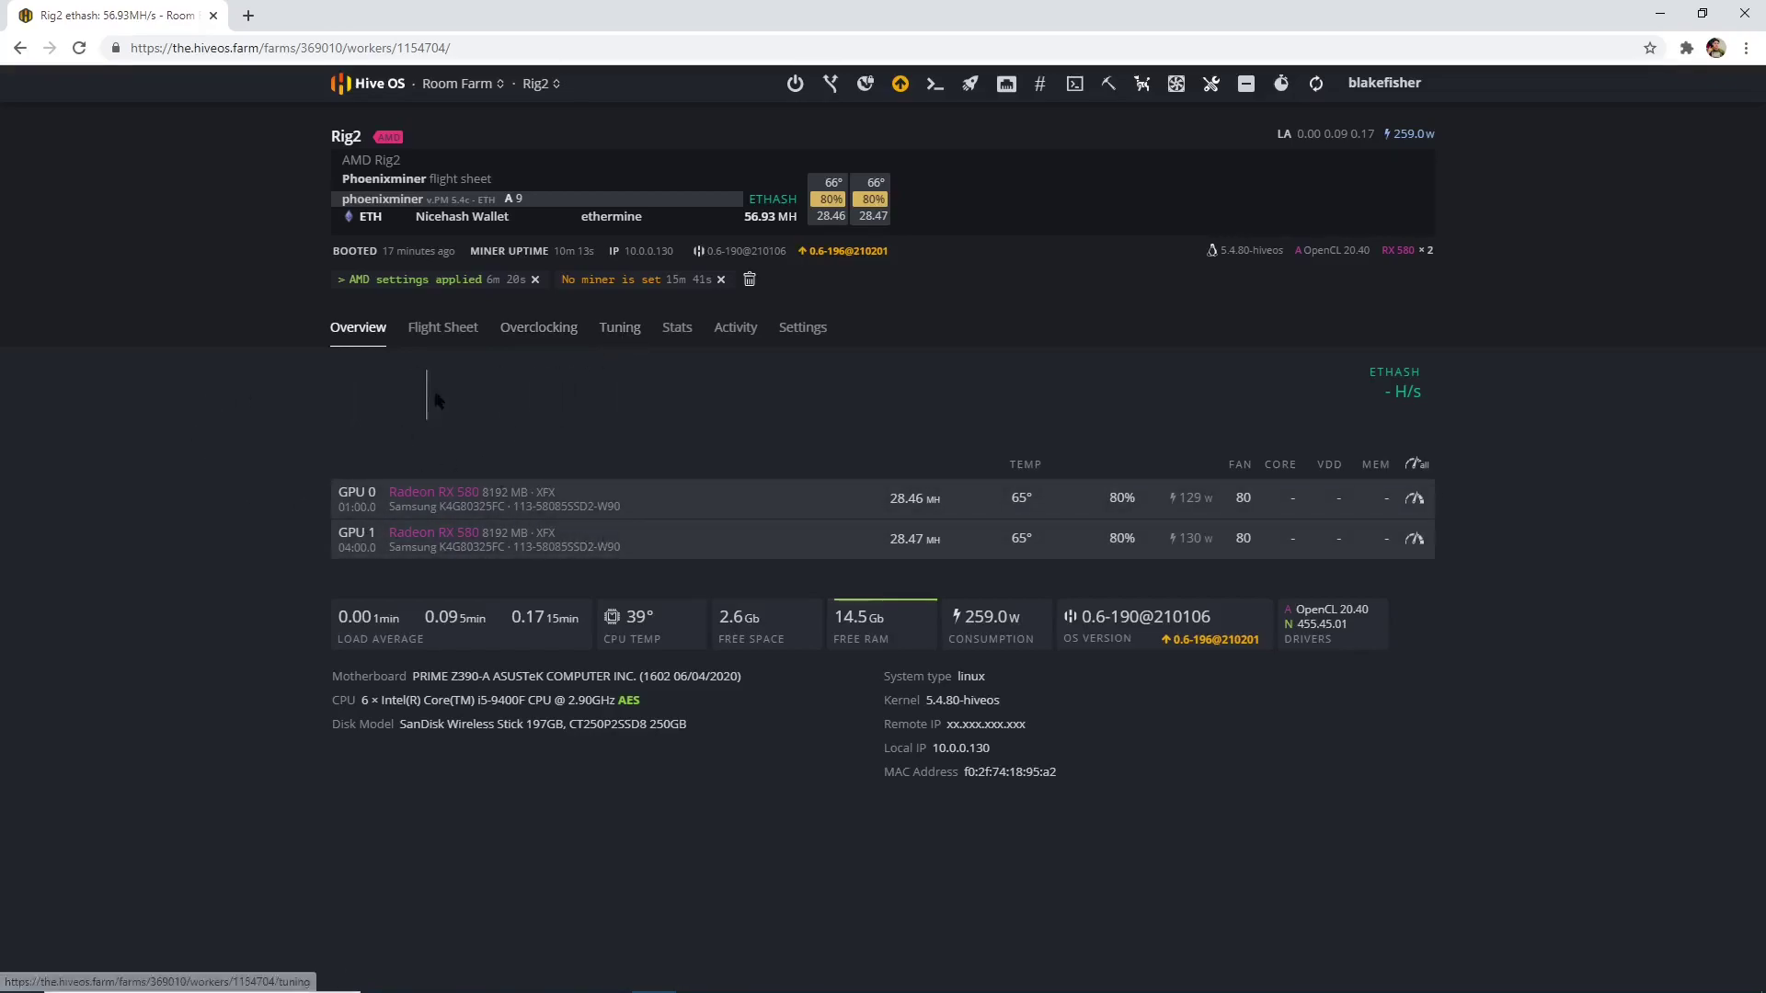
Step: Examine the default overclocking fields for all of Rig2's GPUs, from core clock to refresh rate, and close them without saving
{"action": "left_click", "coordinate": [1416, 466]}
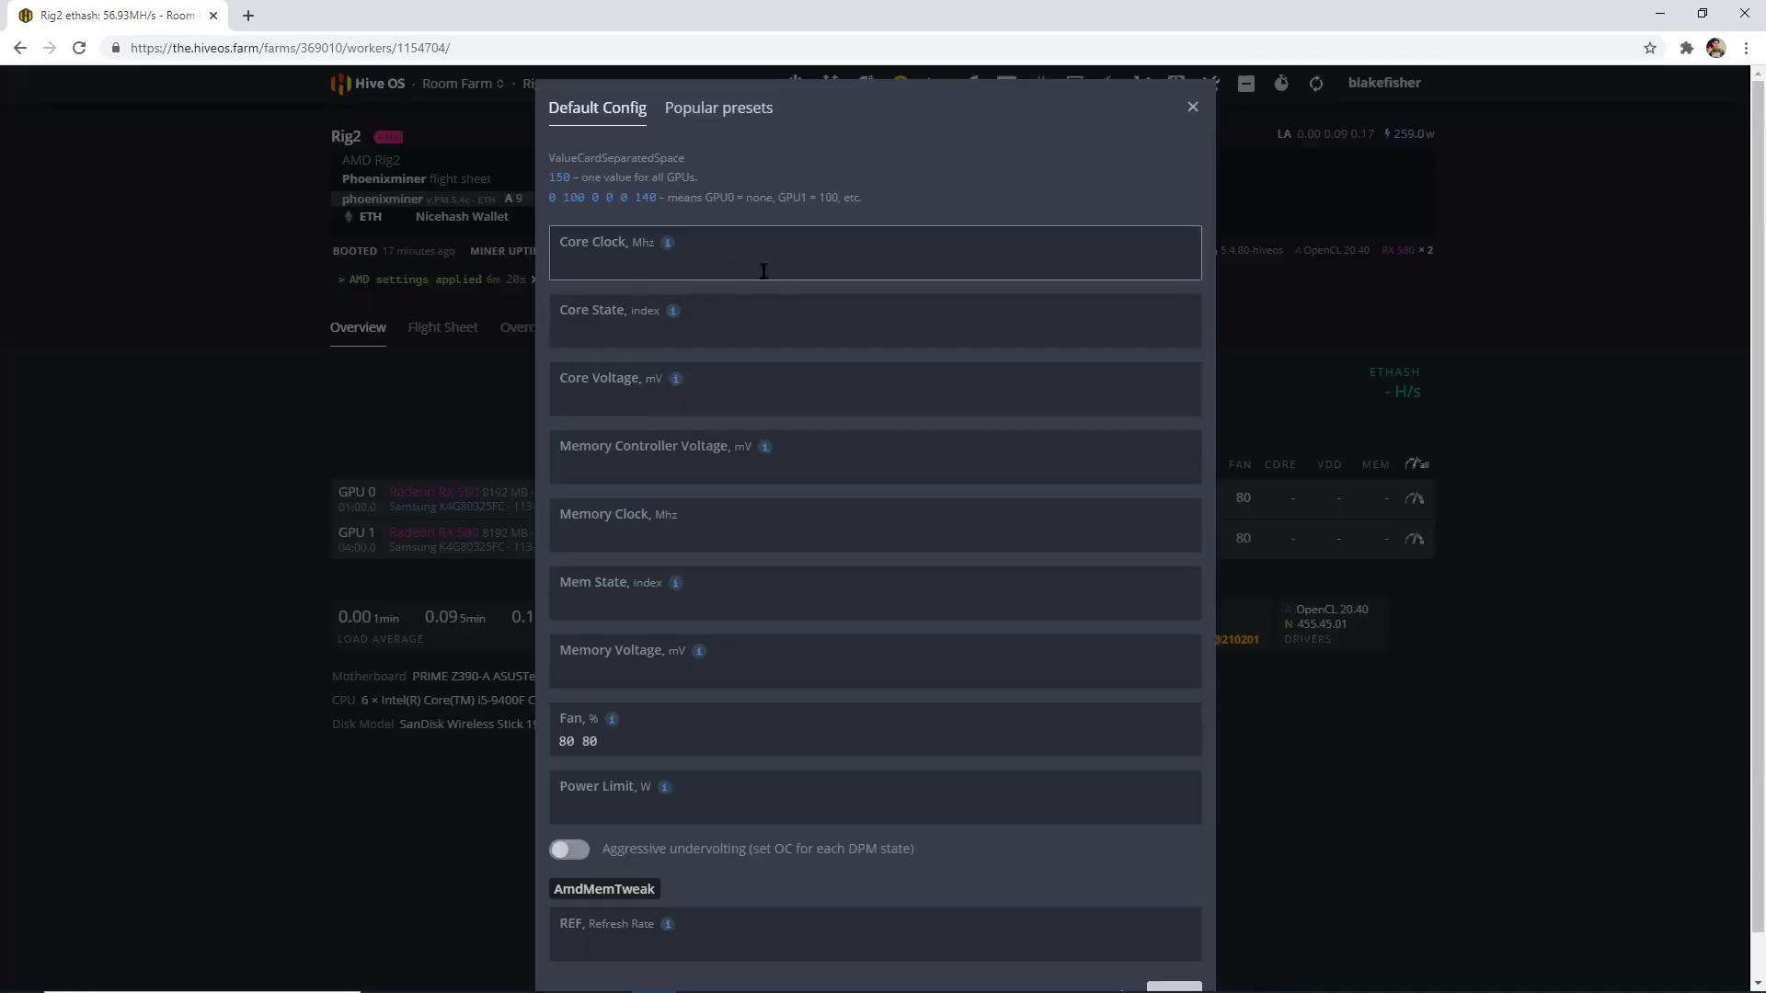
{"action": "left_click", "coordinate": [680, 539]}
{"action": "left_click", "coordinate": [655, 264]}
{"action": "scroll", "coordinate": [692, 646], "scroll_direction": "down", "scroll_amount": 1}
{"action": "left_click", "coordinate": [705, 914]}
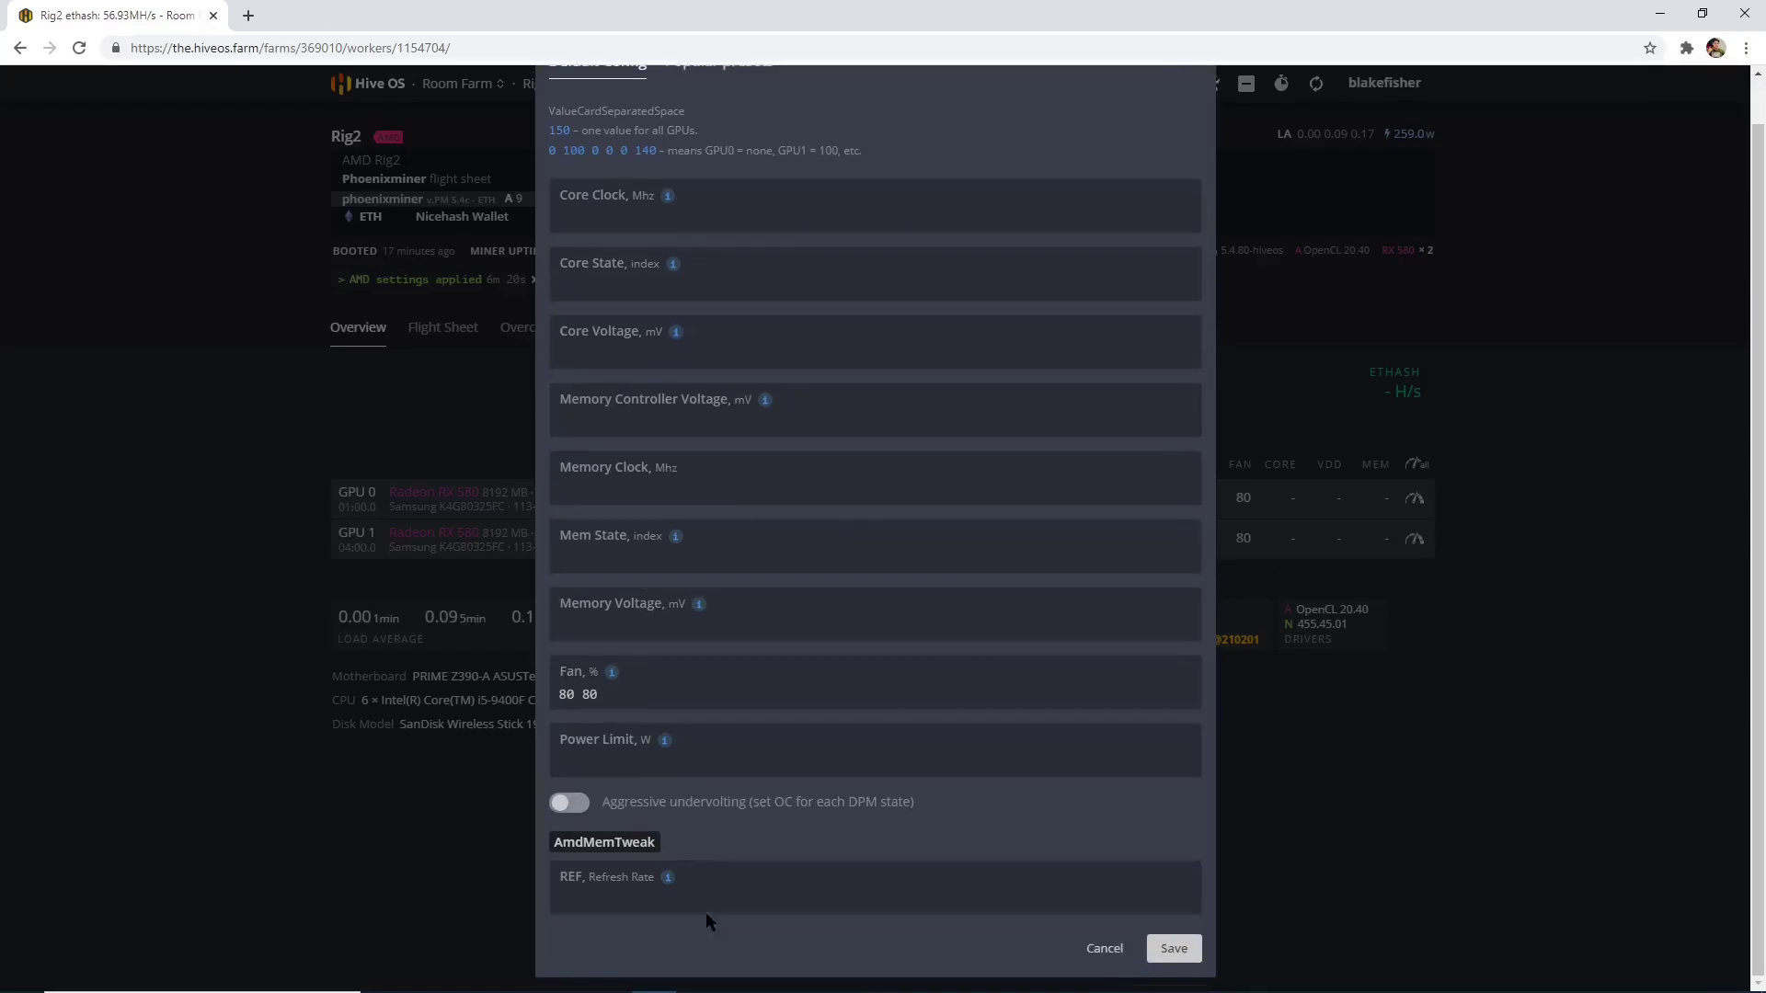
{"action": "scroll", "coordinate": [1131, 215], "scroll_direction": "up", "scroll_amount": 1}
{"action": "key", "text": "Escape"}
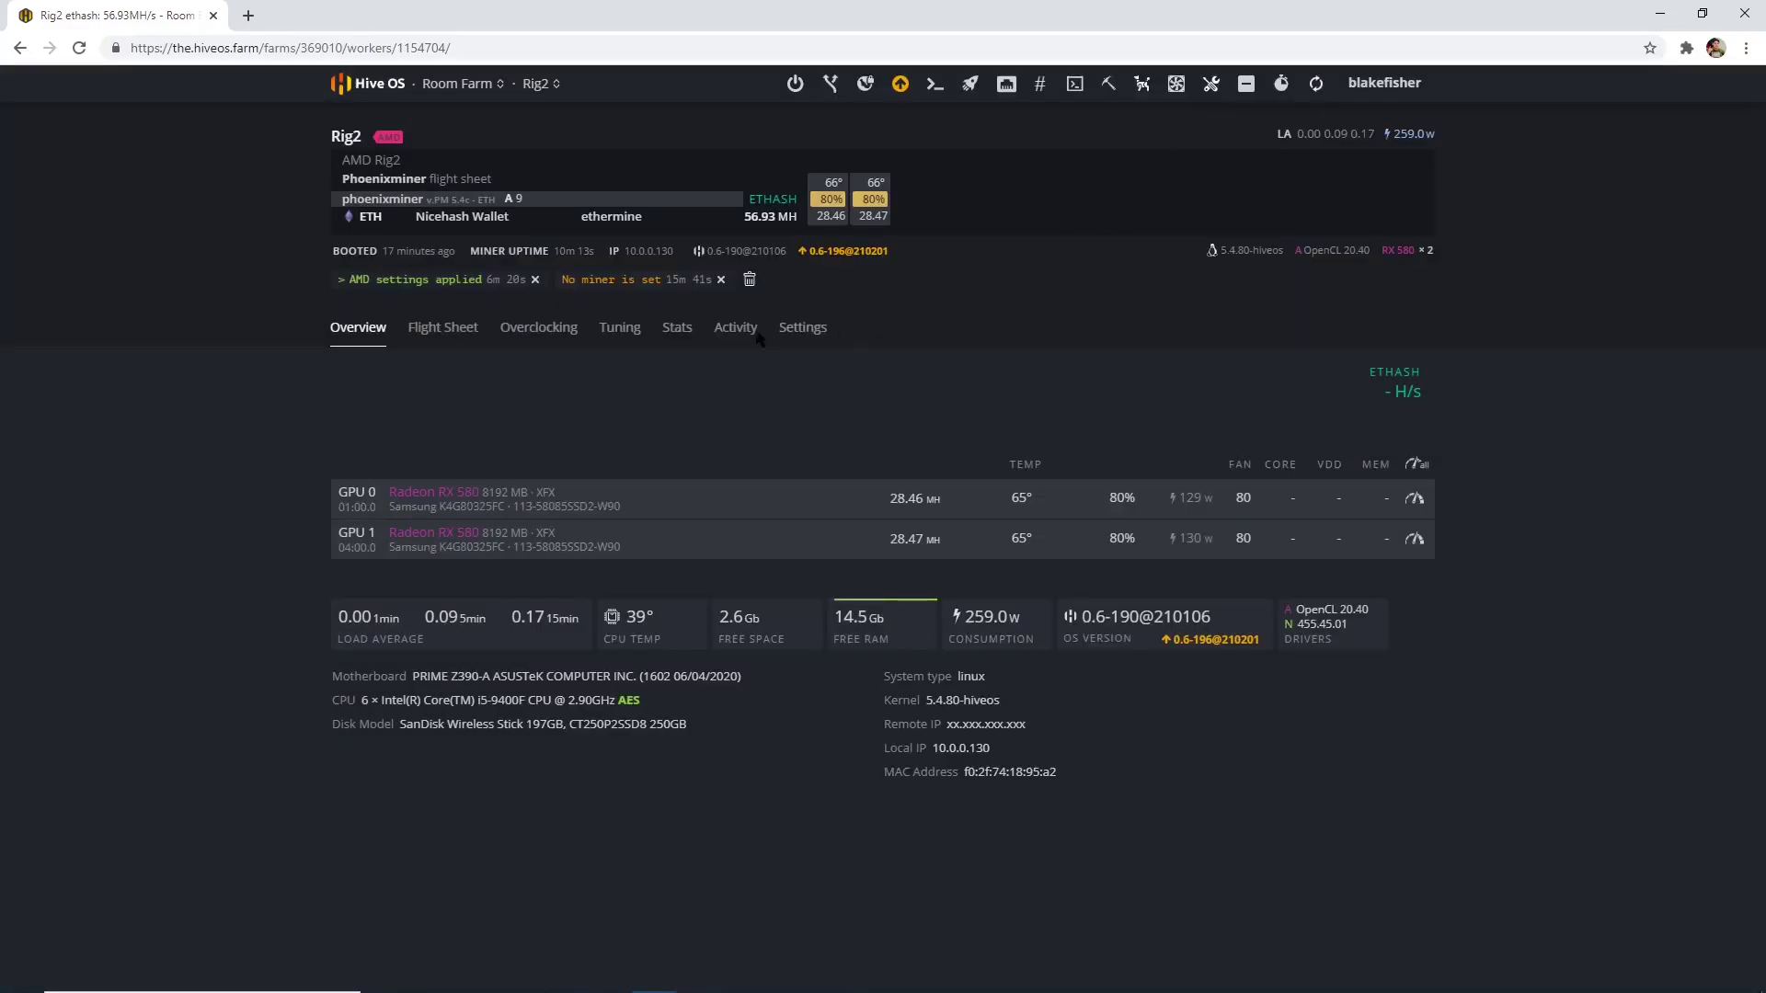
Step: Look at Rig2's activity page and examine its one-day activity, temperature and fan charts
{"action": "left_click", "coordinate": [735, 331]}
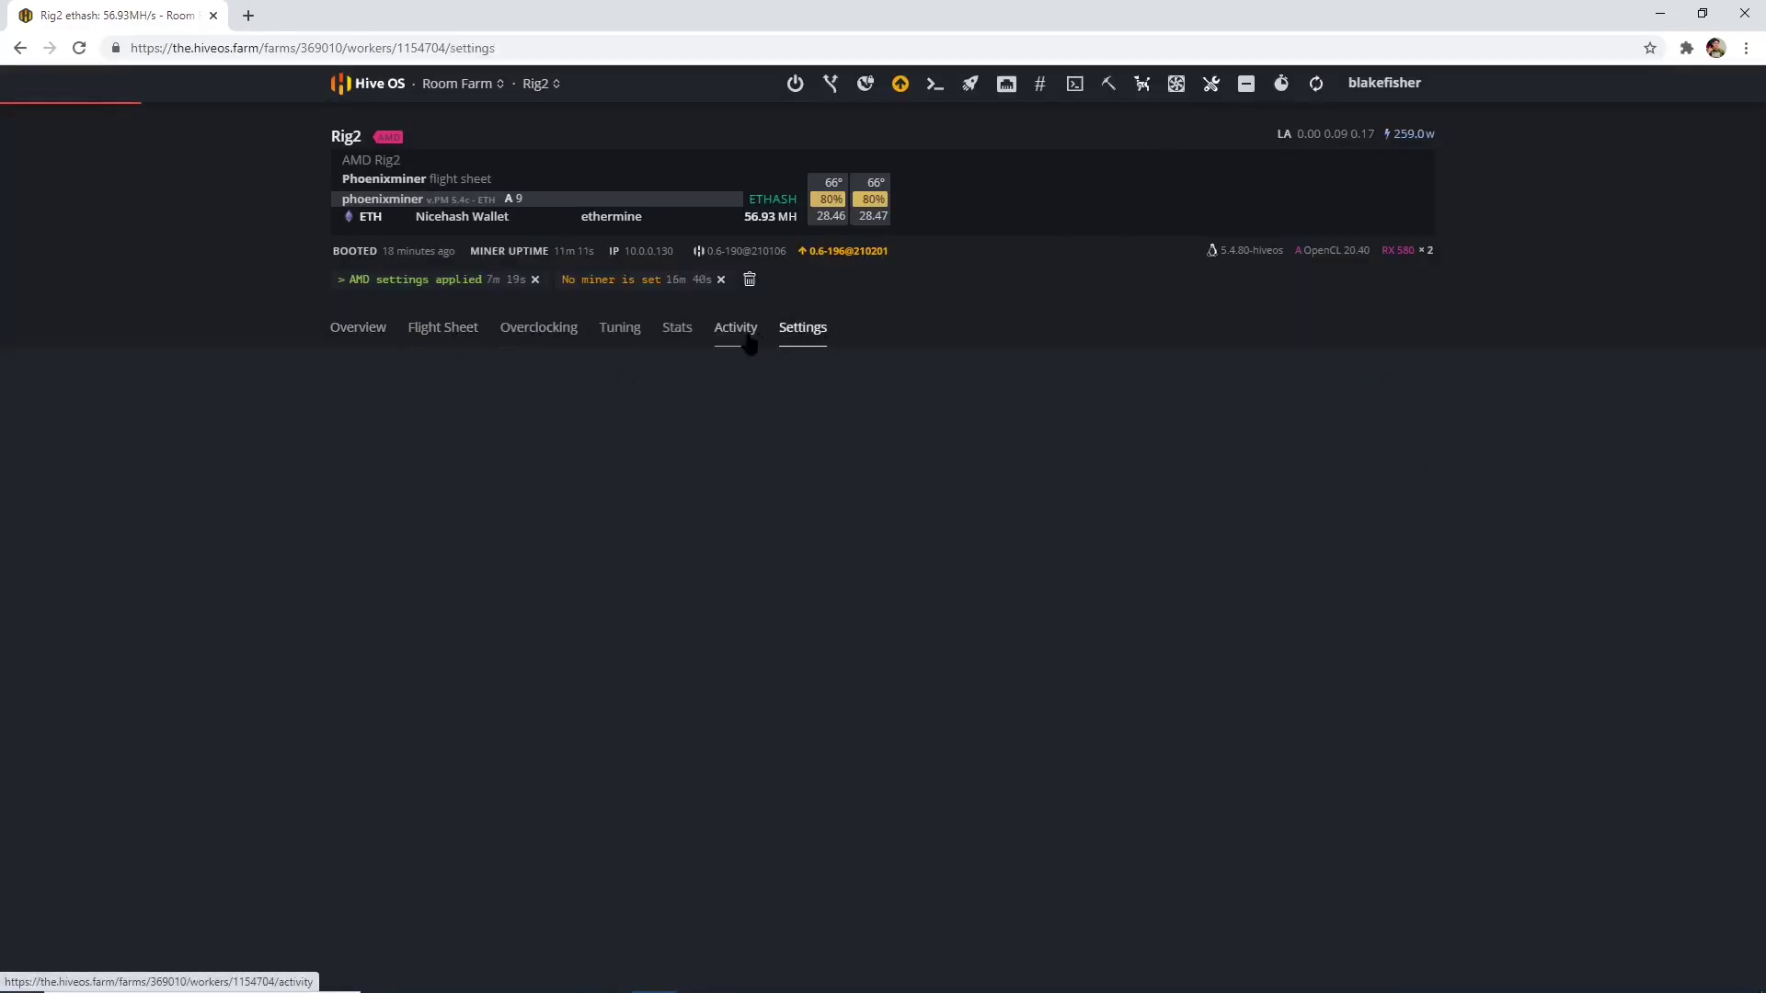
{"action": "left_click", "coordinate": [676, 333]}
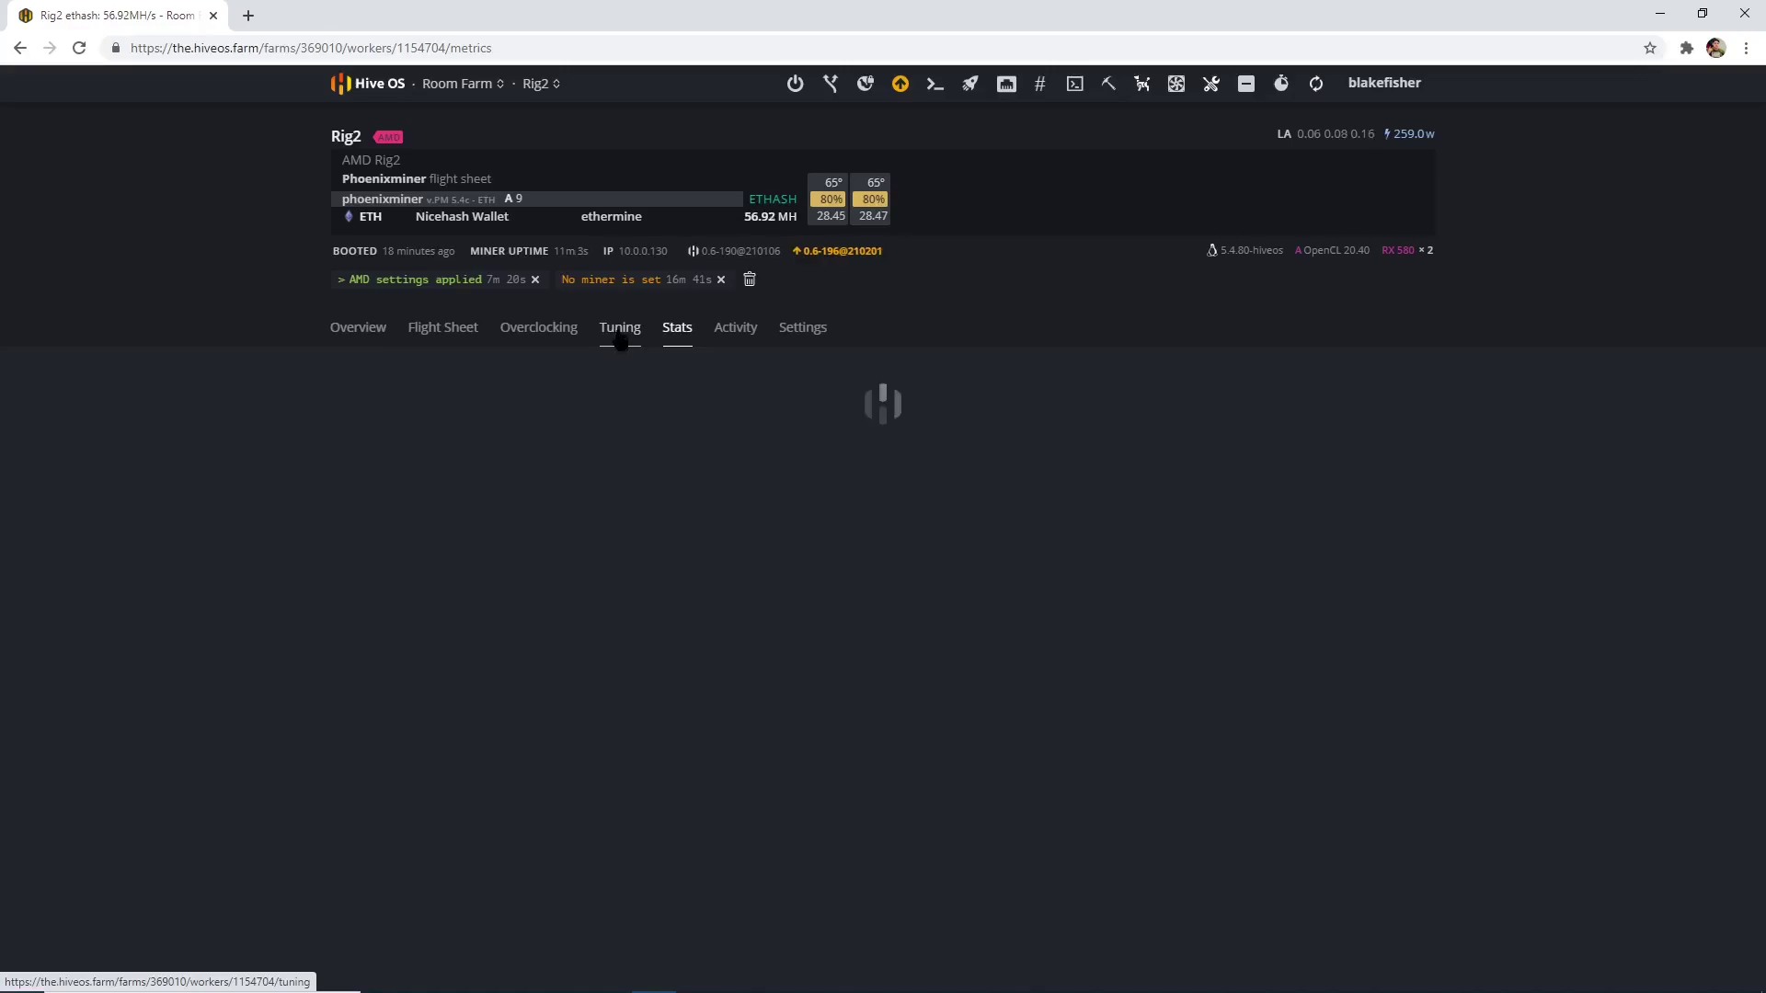
{"action": "scroll", "coordinate": [786, 614], "scroll_direction": "down", "scroll_amount": 7}
{"action": "scroll", "coordinate": [1179, 603], "scroll_direction": "up", "scroll_amount": 7}
{"action": "scroll", "coordinate": [237, 489], "scroll_direction": "down", "scroll_amount": 3}
{"action": "scroll", "coordinate": [828, 579], "scroll_direction": "down", "scroll_amount": 4}
{"action": "scroll", "coordinate": [572, 406], "scroll_direction": "up", "scroll_amount": 10}
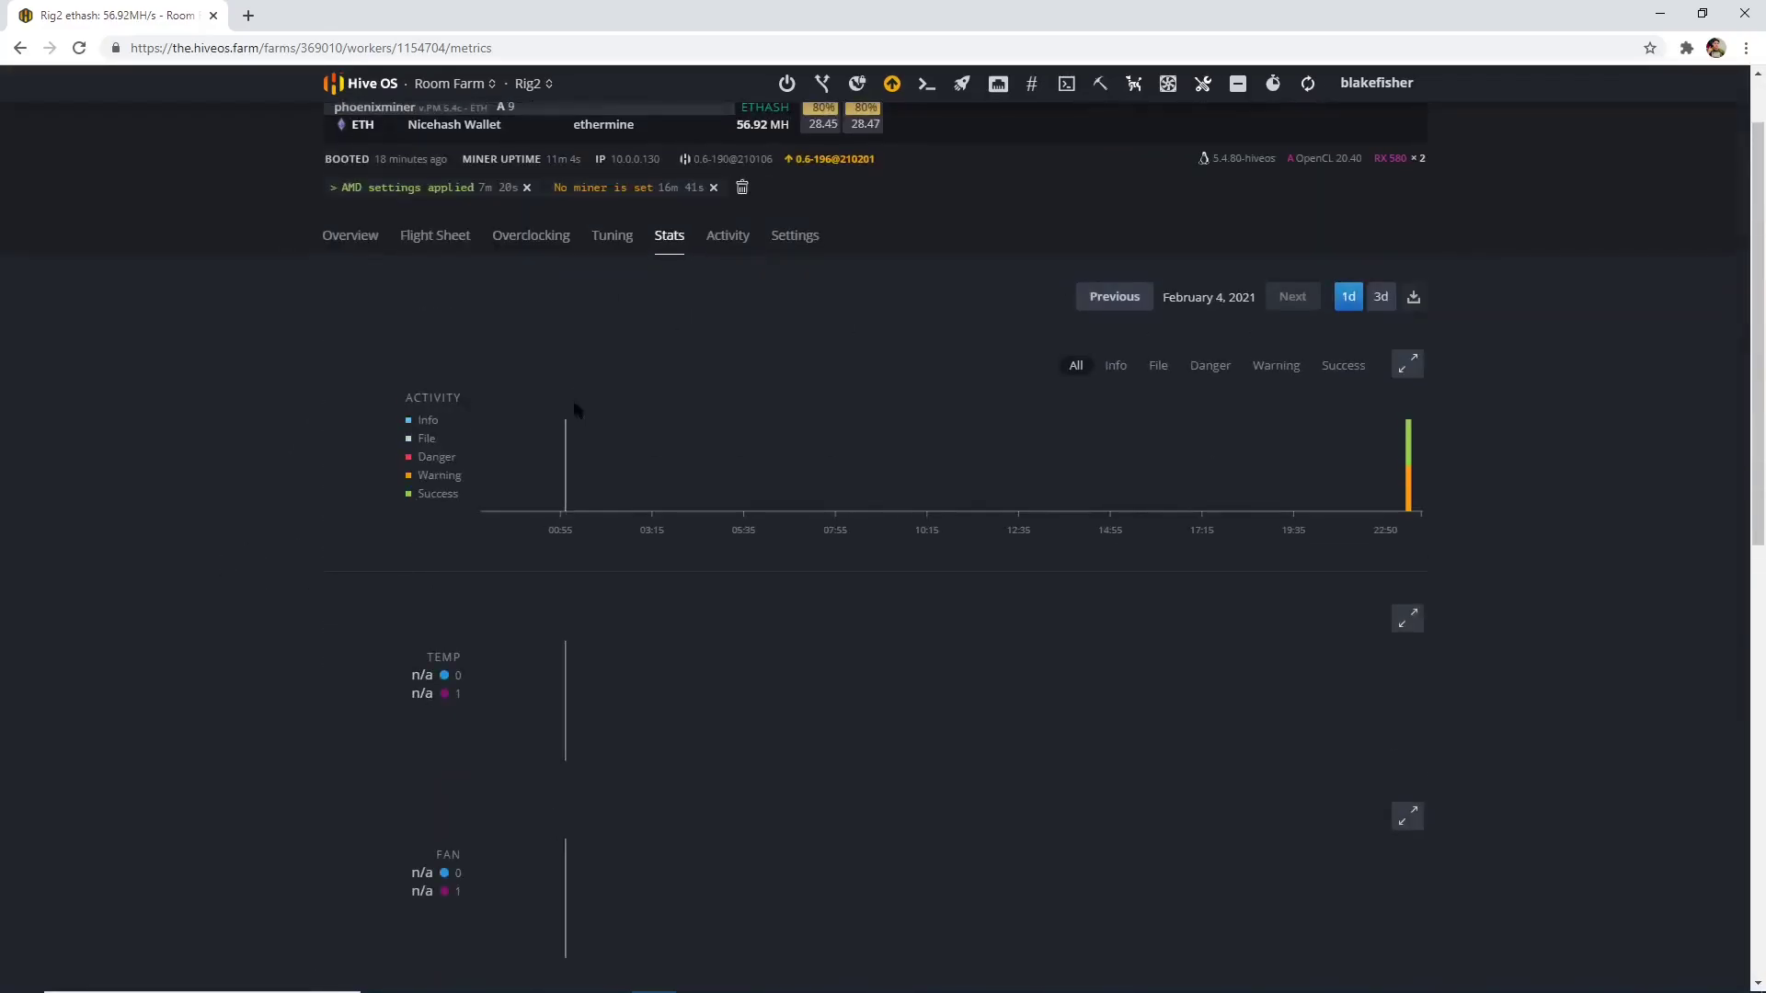
Step: View Rig2's PhoenixMiner tuning configuration and its overclocking page without changing anything, and return to the overview
{"action": "left_click", "coordinate": [607, 235]}
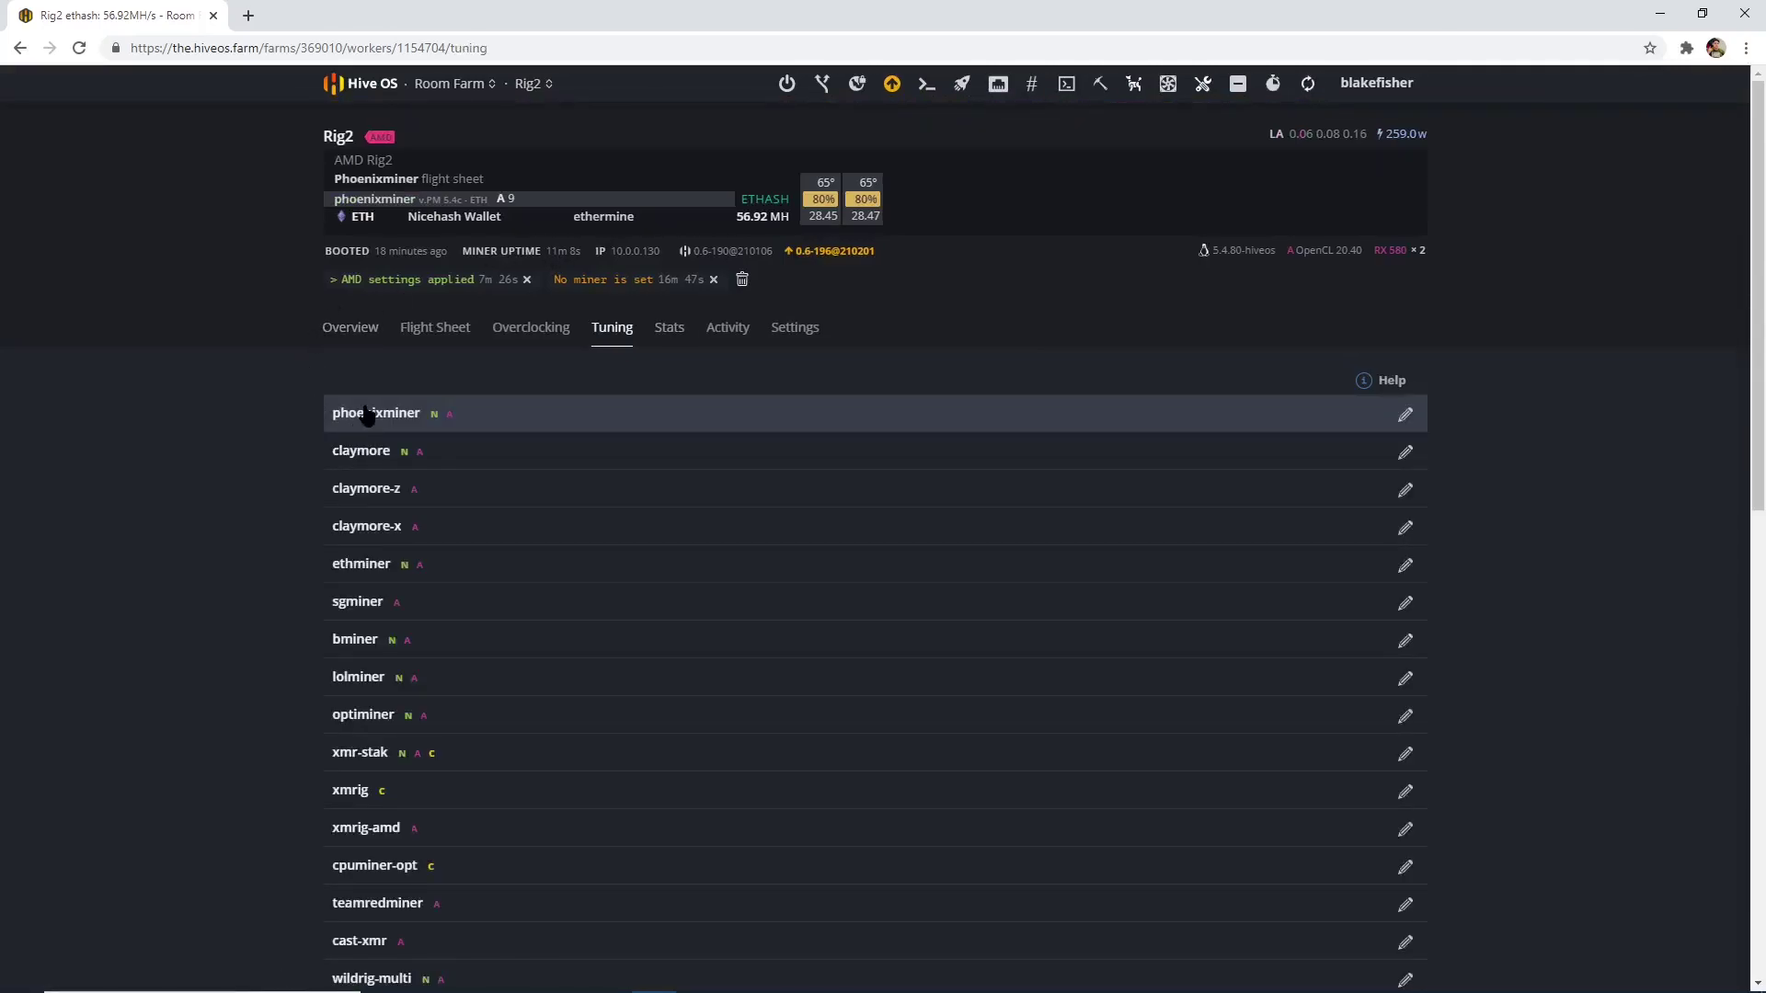
{"action": "left_click", "coordinate": [1405, 415]}
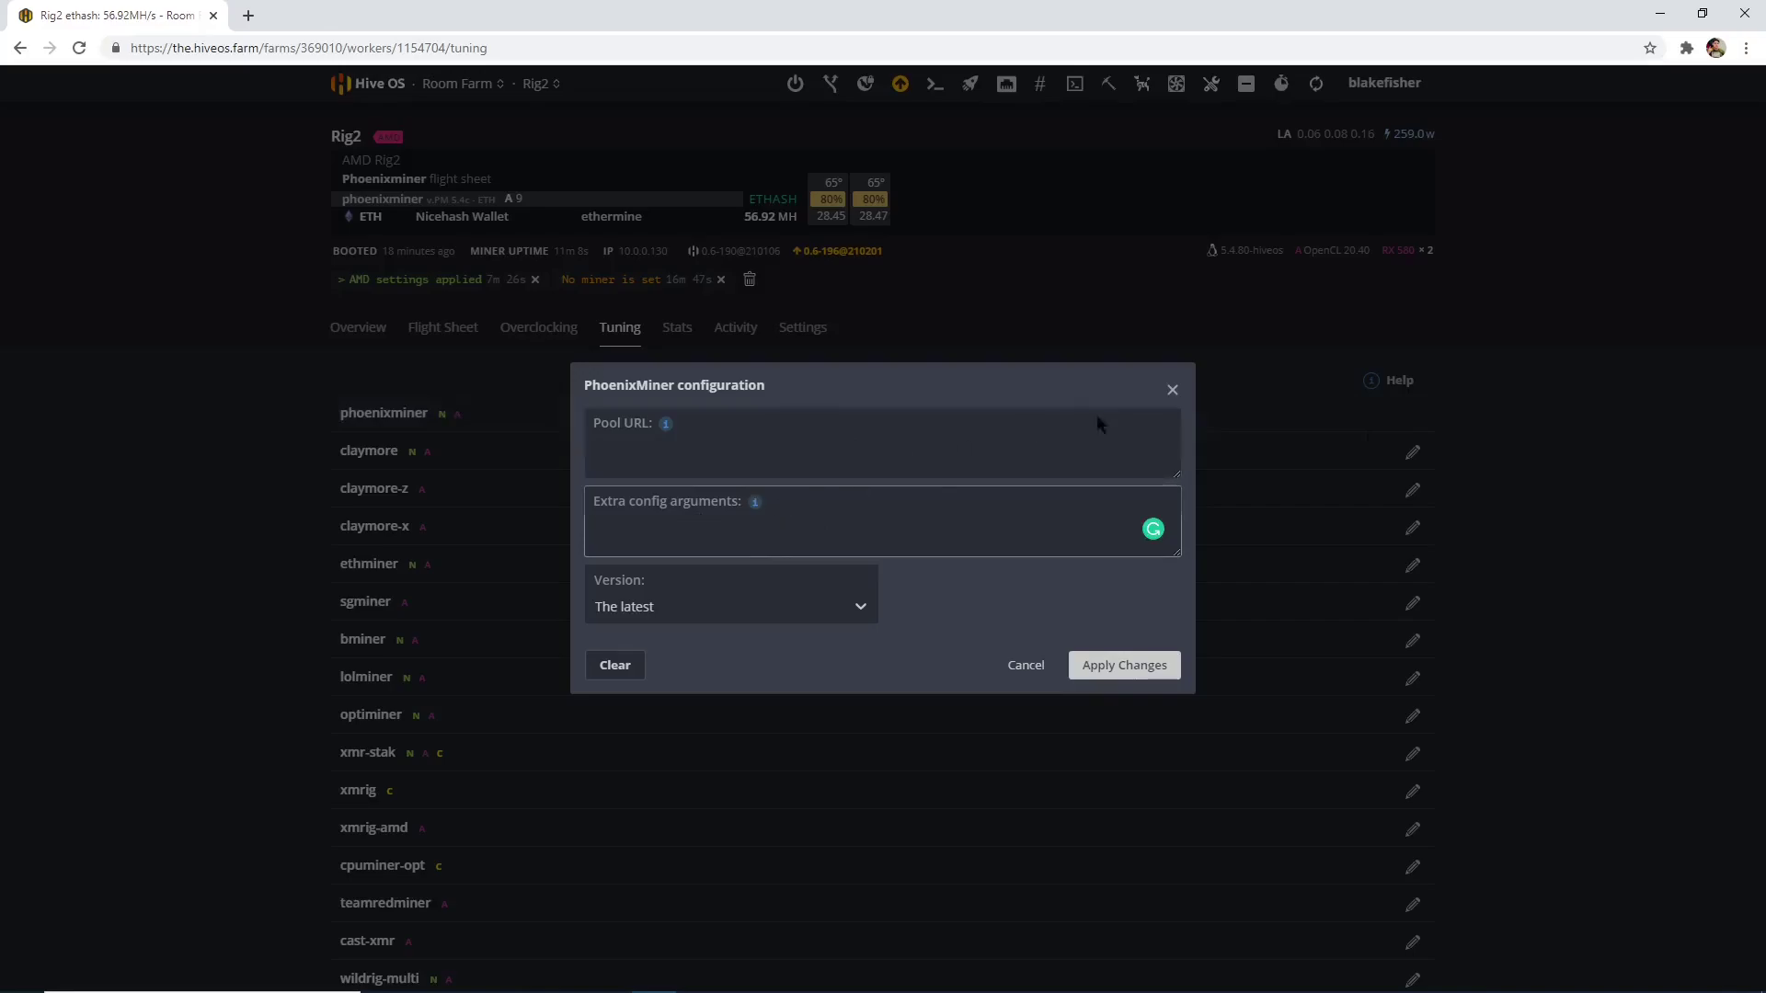
{"action": "left_click", "coordinate": [1172, 391]}
{"action": "left_click", "coordinate": [539, 331]}
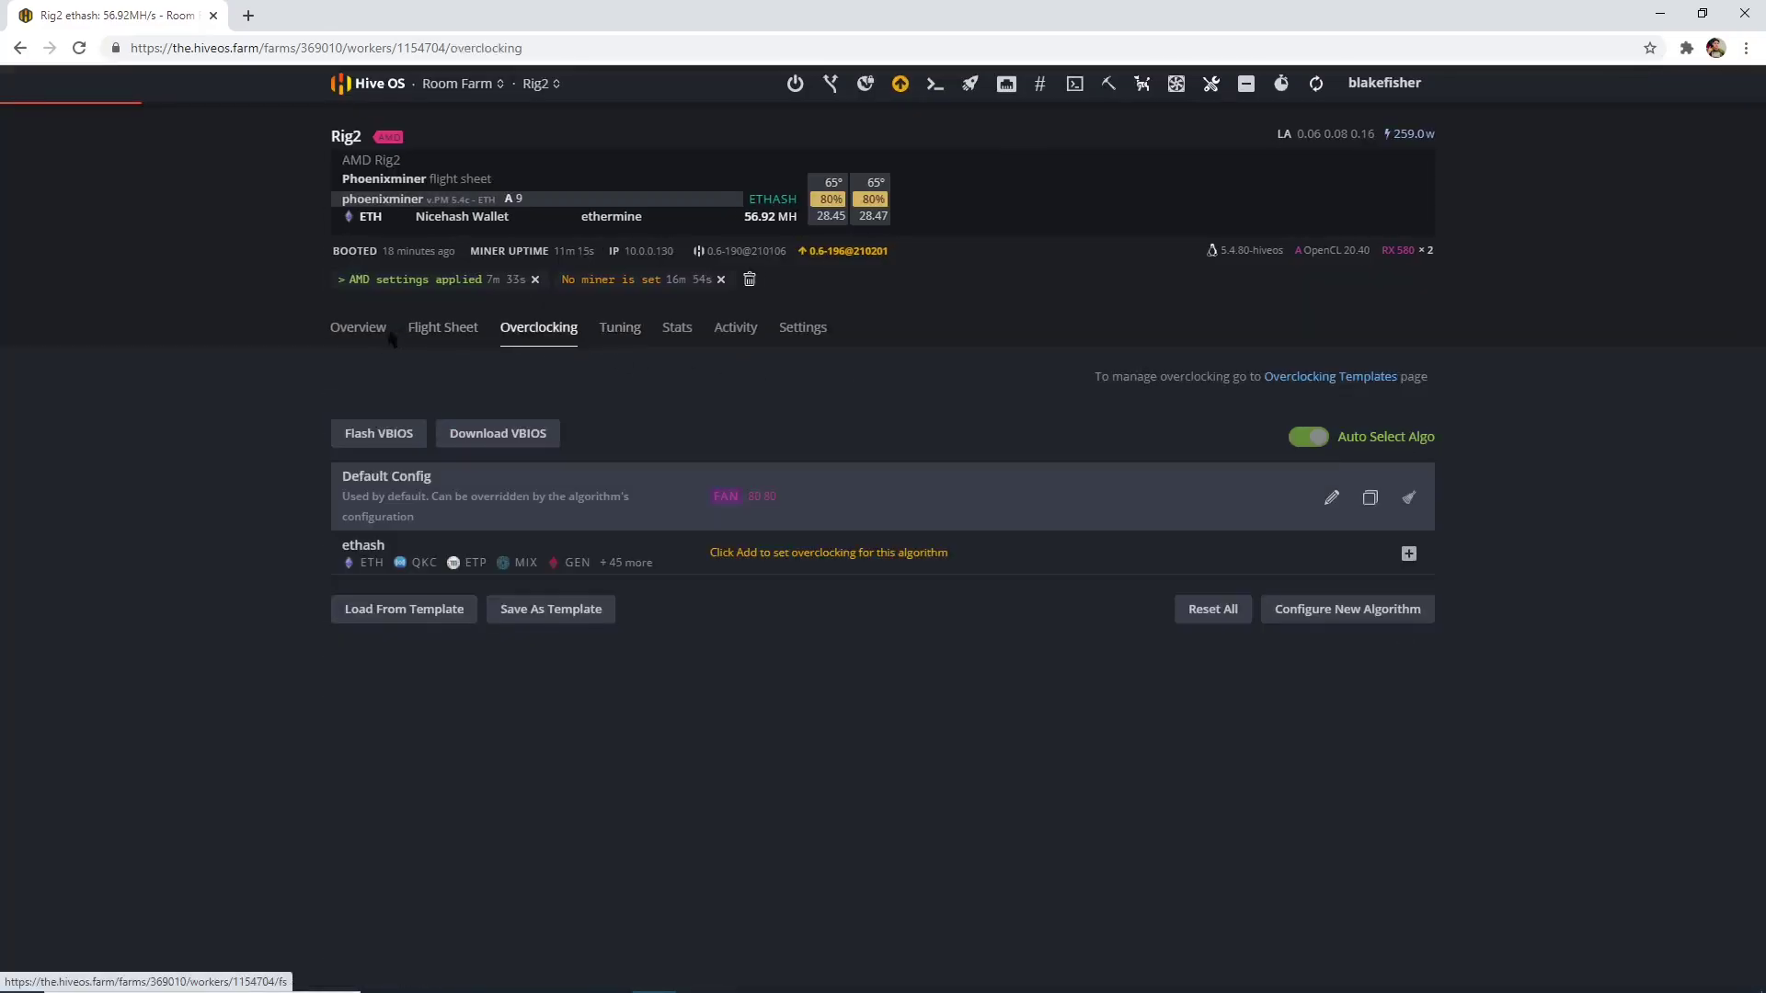
{"action": "left_click", "coordinate": [355, 333]}
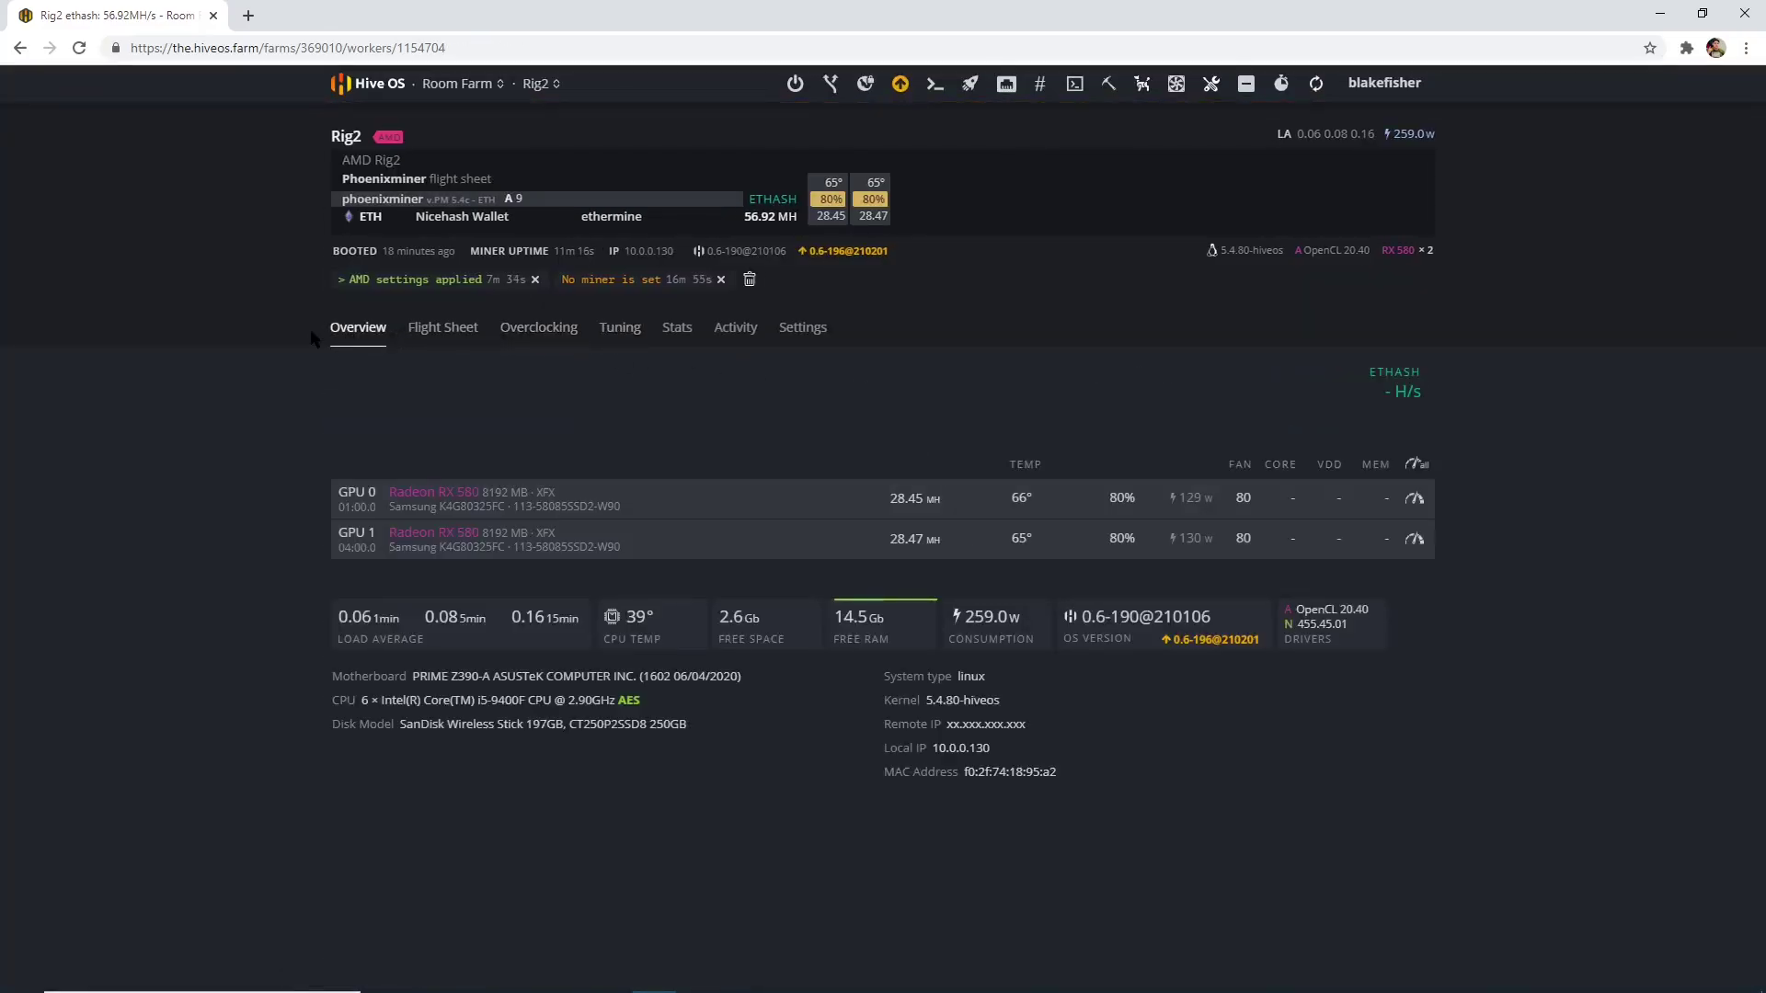